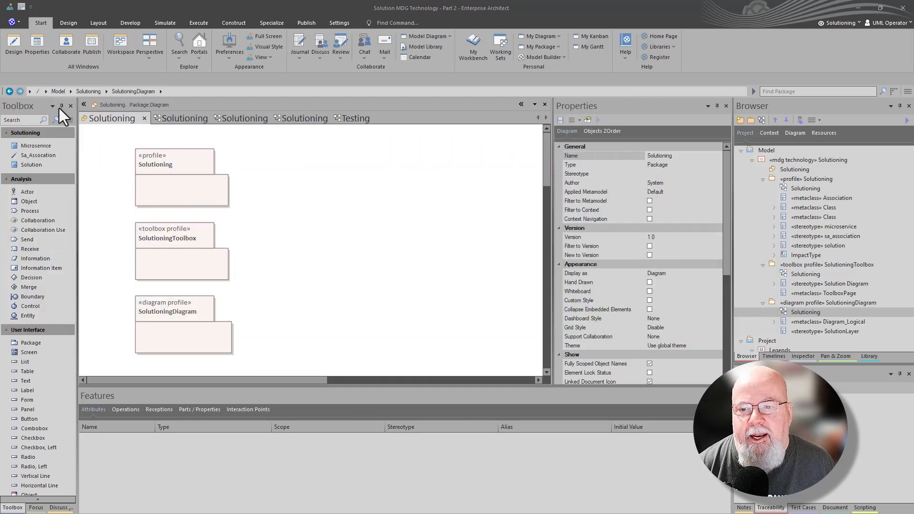
- Review the Solutioning profile, toolbox profile and diagram profile diagrams, followed by the Testing diagram
click(184, 119)
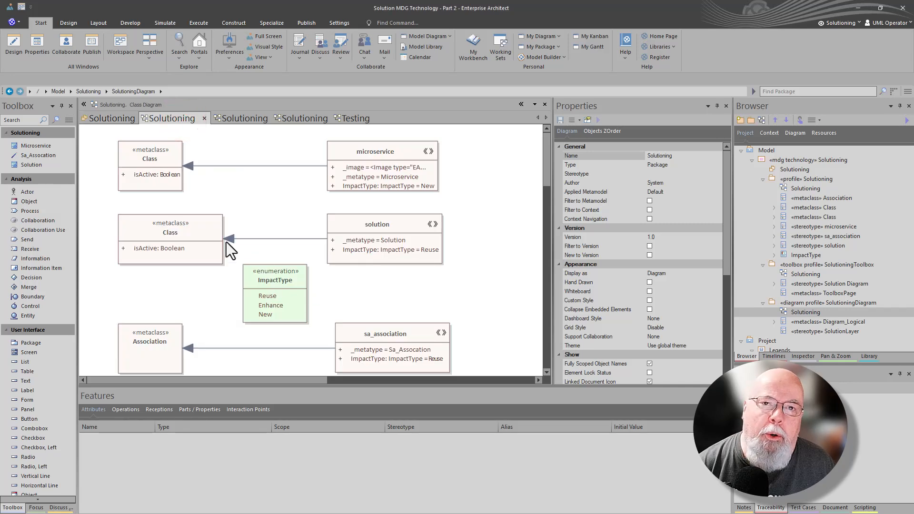
click(235, 119)
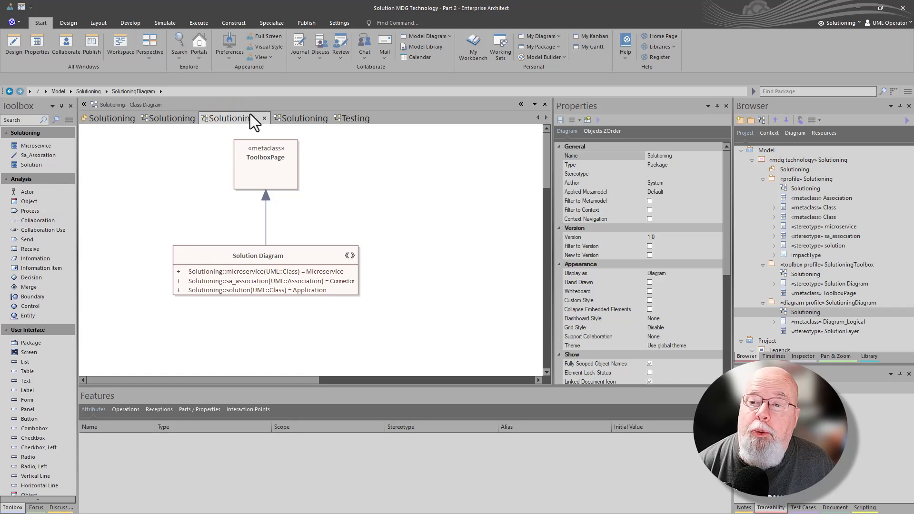
click(302, 120)
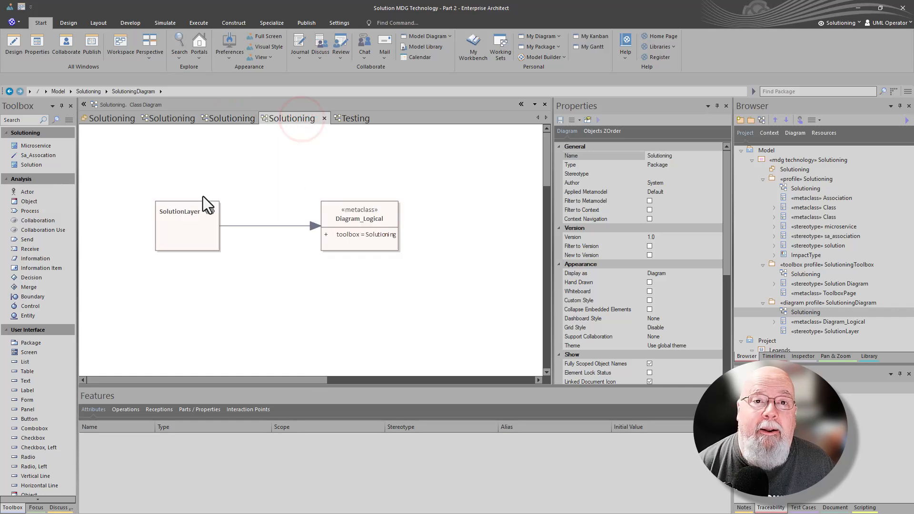
click(350, 117)
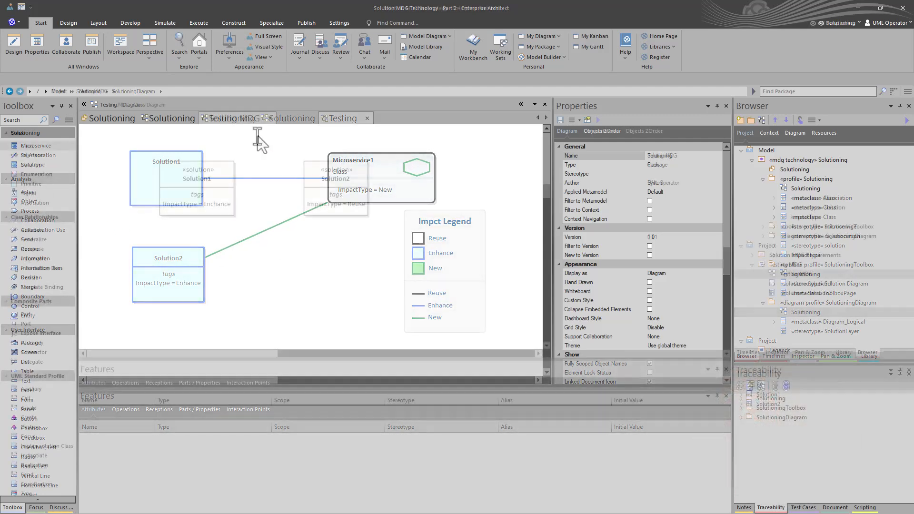
- Close the Testing MDG diagram, collapse the Project root node and select the Solutioning profile package
click(270, 118)
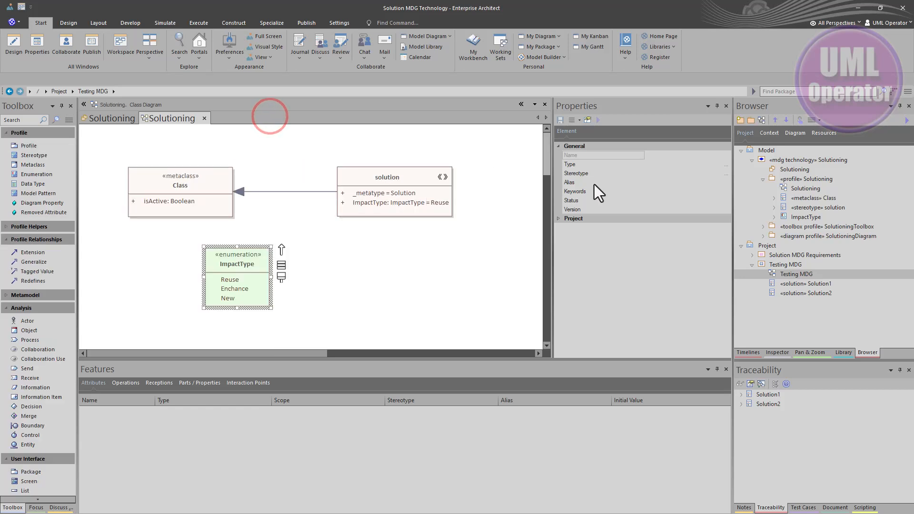
click(741, 246)
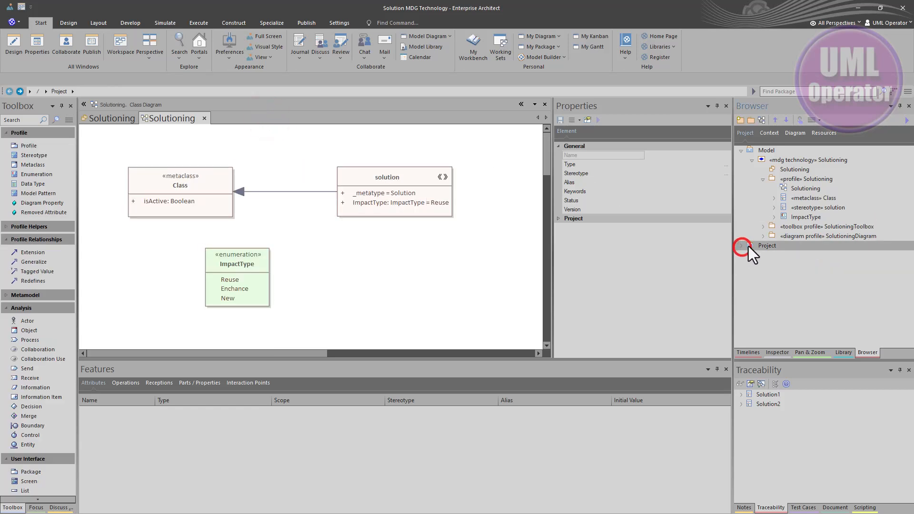
click(790, 179)
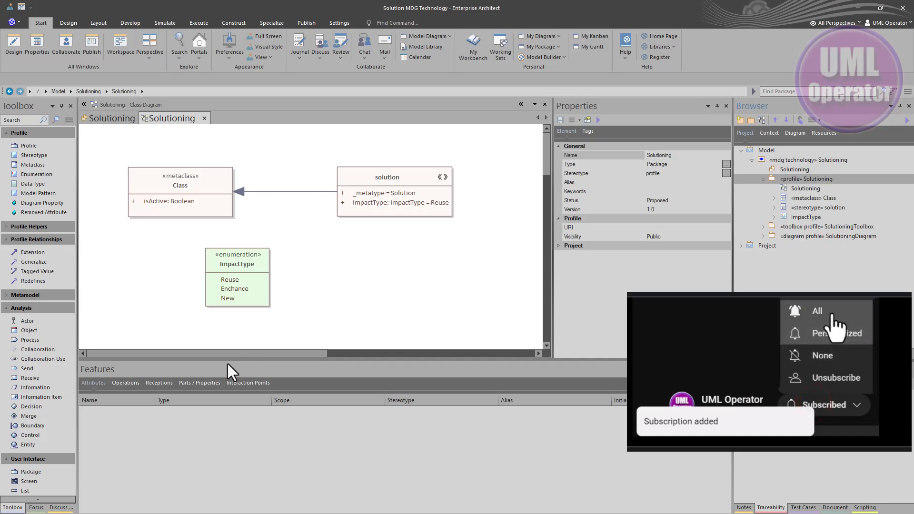
- Enlarge the diagram area by shrinking the Features window and docking Properties with the Notes and Traceability windows, directly after Notes
drag(347, 360, 353, 429)
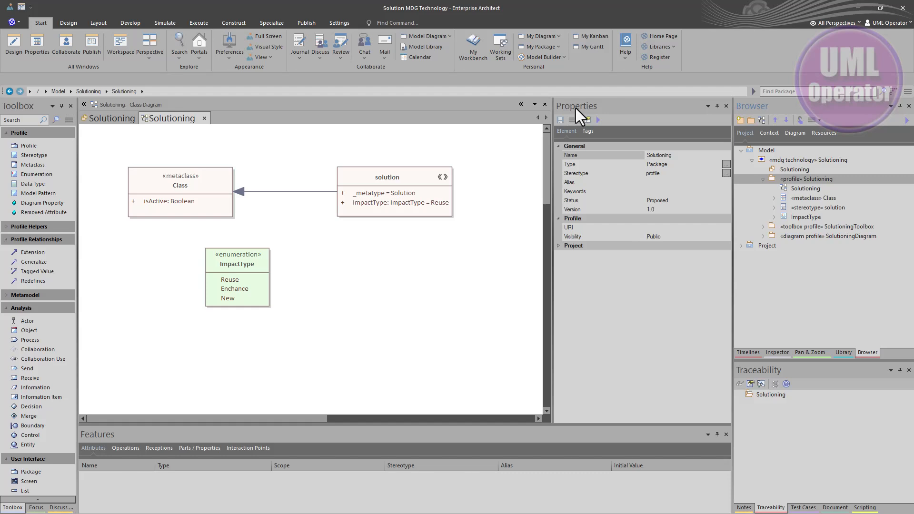
drag(575, 108, 825, 438)
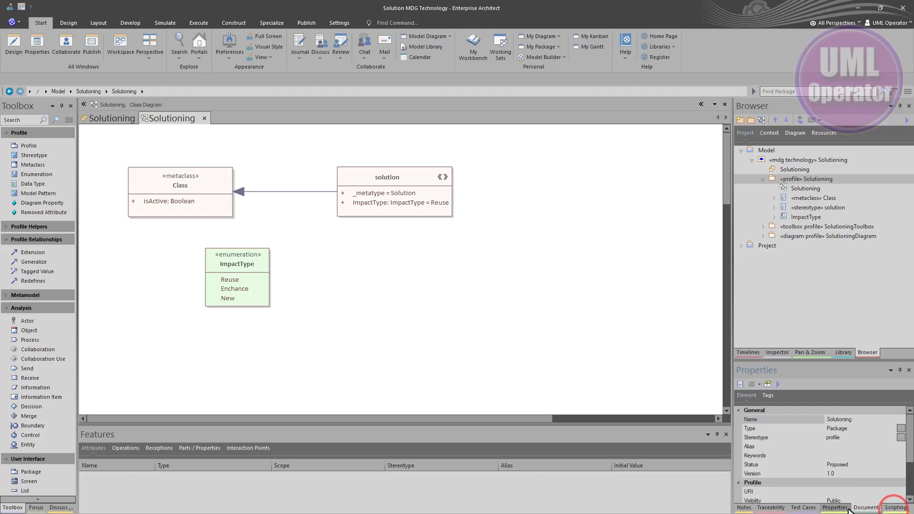
drag(849, 511, 770, 507)
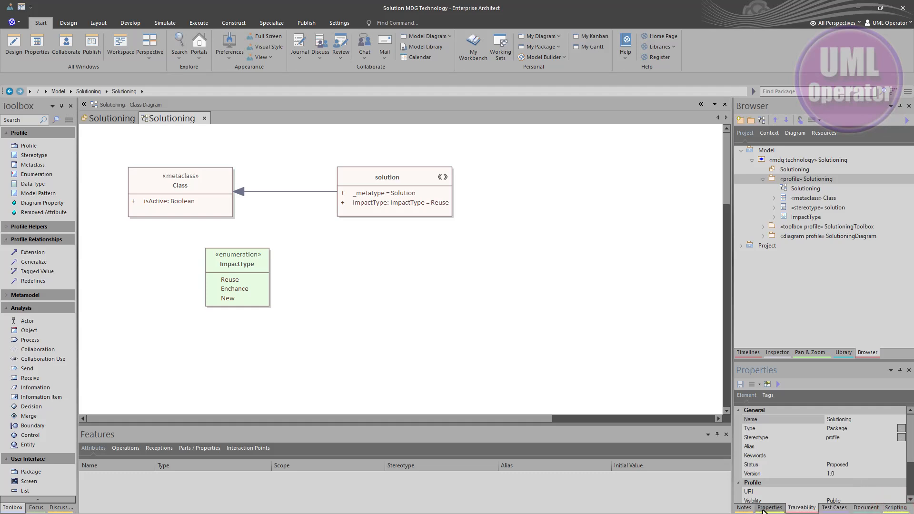
click(416, 229)
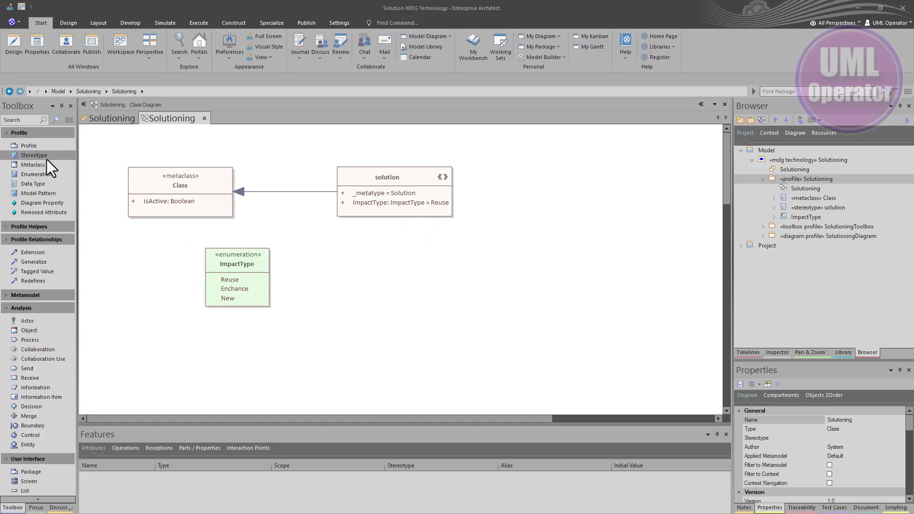
- Add a stereotype element named sa_association to the Solutioning profile diagram, below the solution stereotype
drag(44, 156, 383, 284)
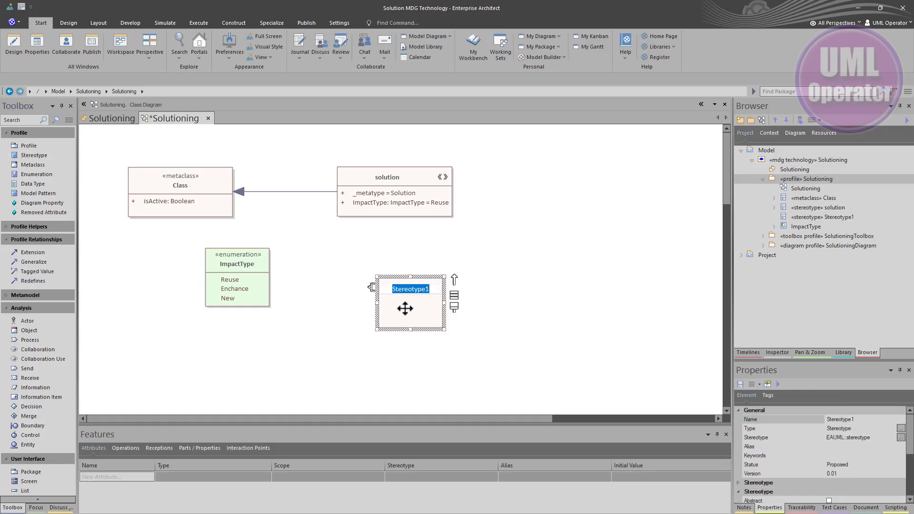
text(association)
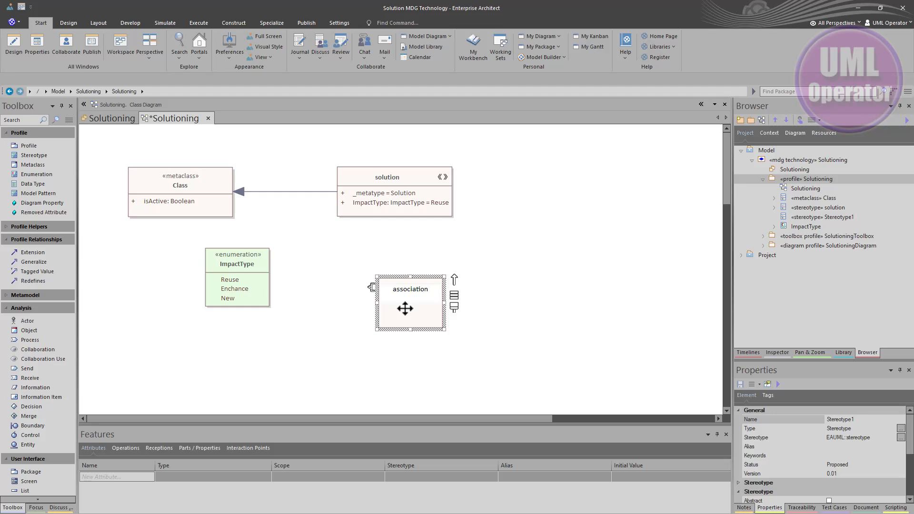
key(Home)
text(sa_)
key(Return)
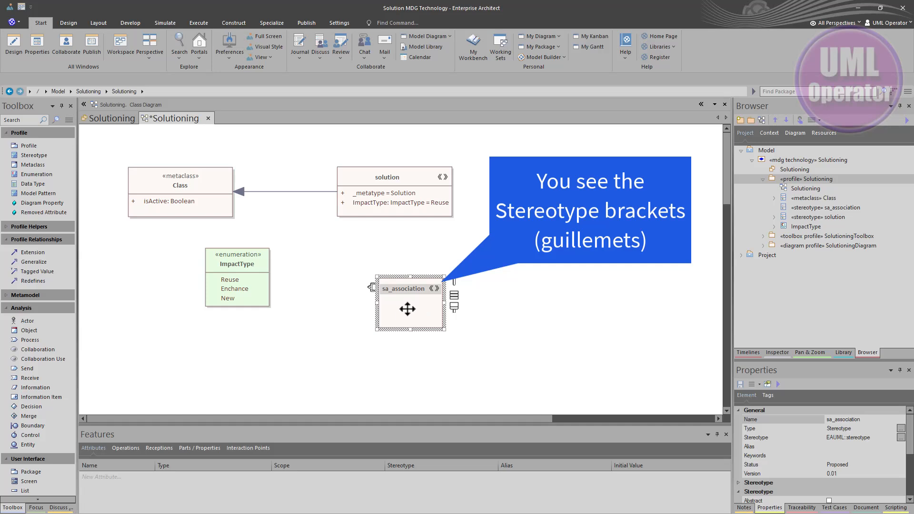
- Make the sa_association stereotype a Connector Extension of the Association metaclass using the Profile Helper
right_click(405, 306)
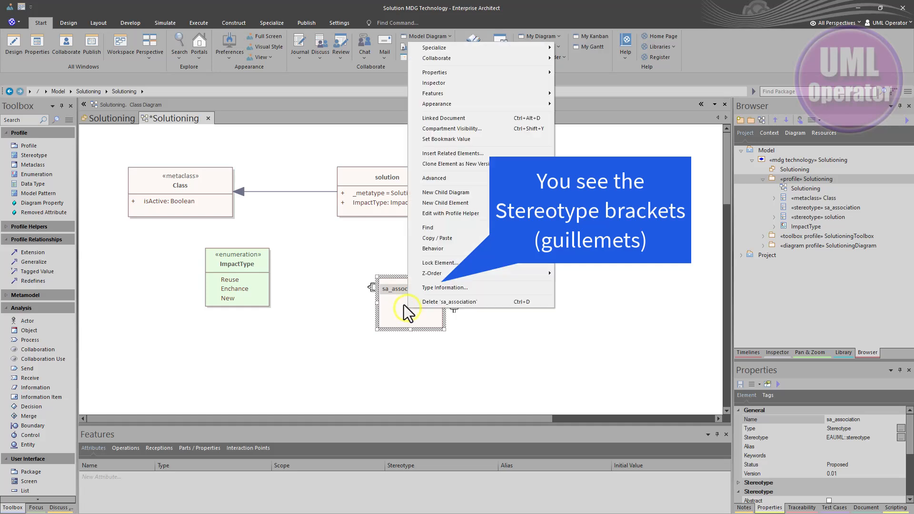
click(452, 215)
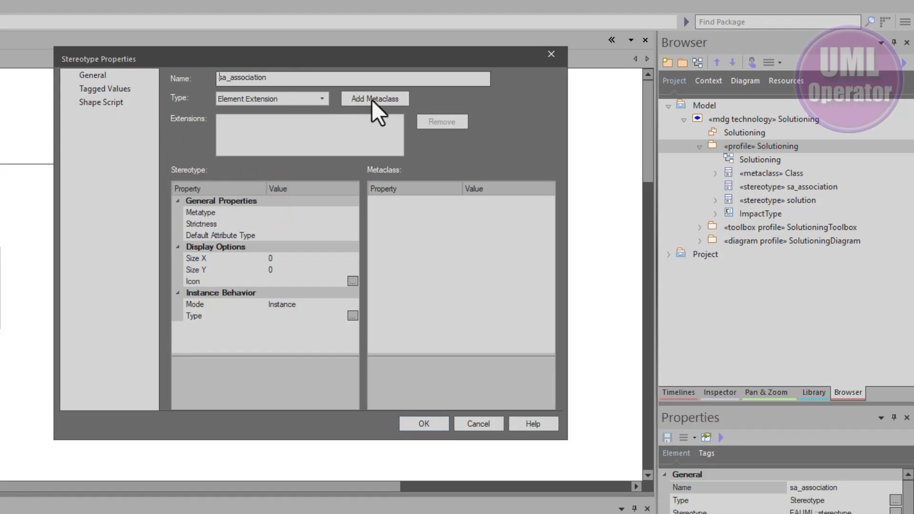
click(323, 98)
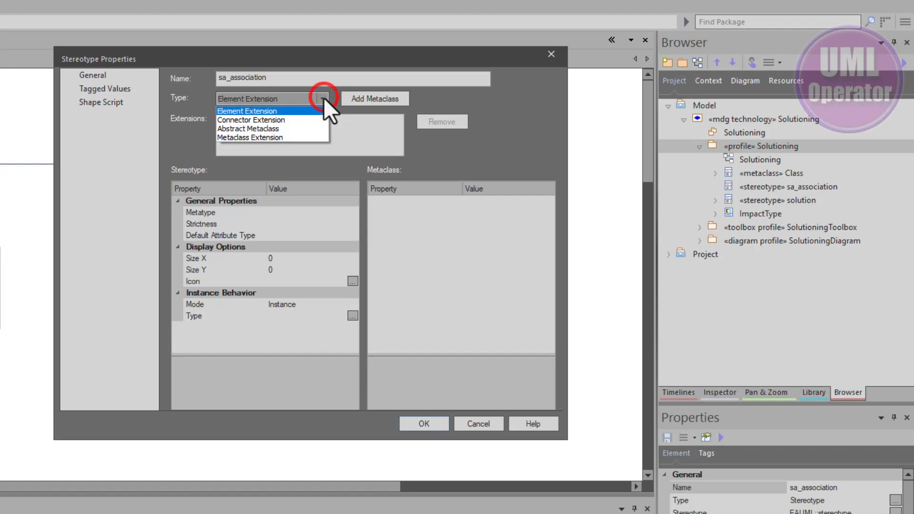
click(279, 119)
click(368, 100)
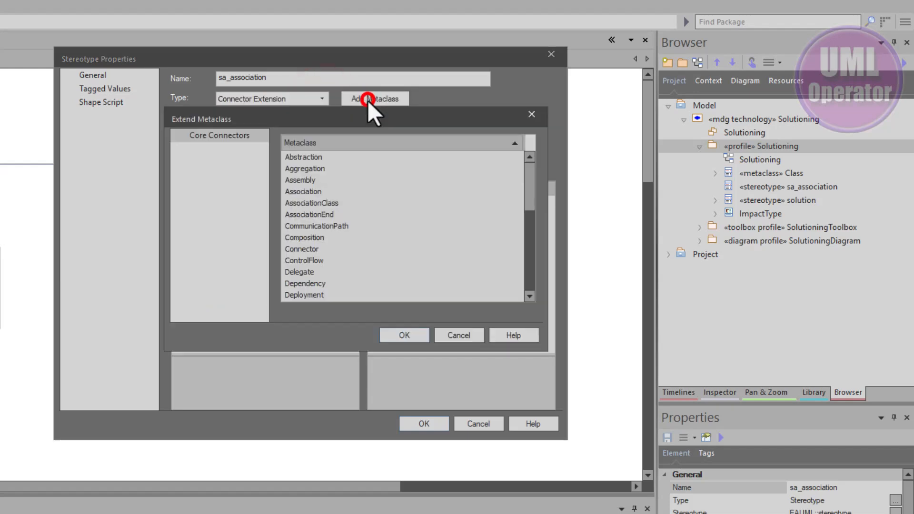
click(287, 192)
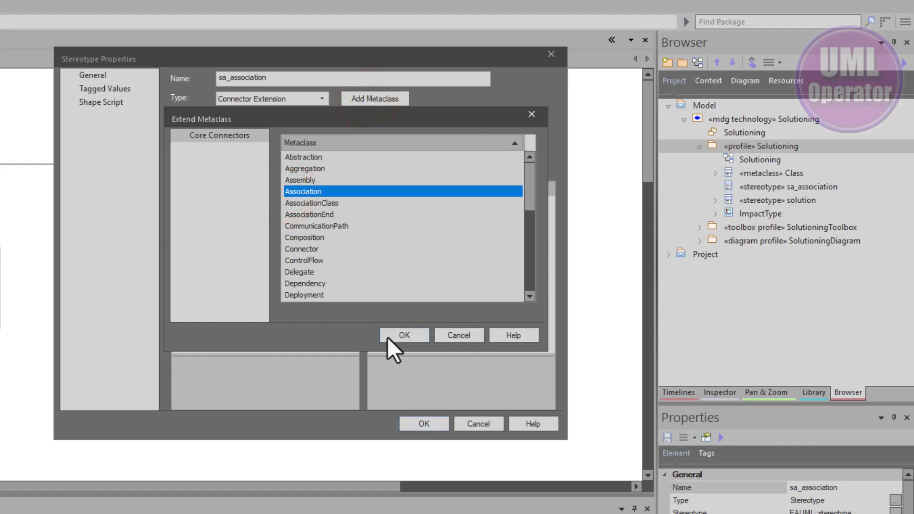
click(405, 335)
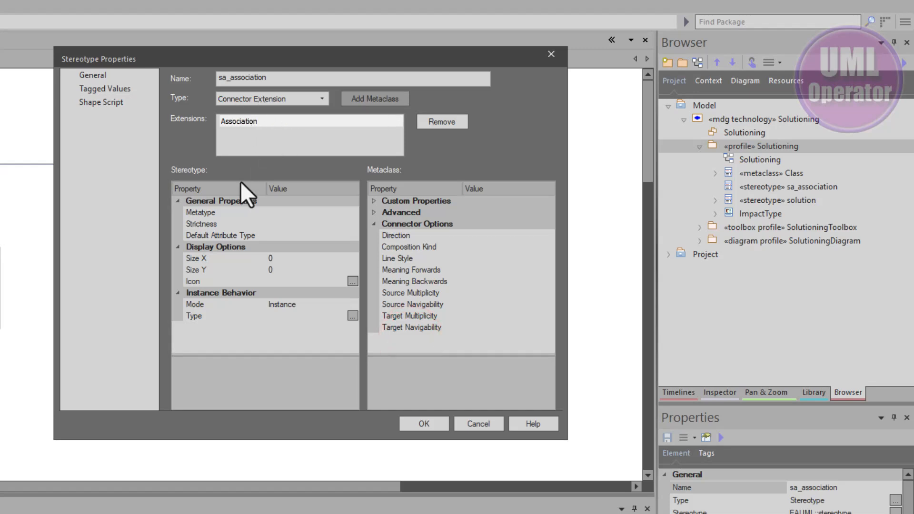
- Set the sa_association stereotype's metatype to Sa_Assocation and apply its stereotype properties
click(286, 213)
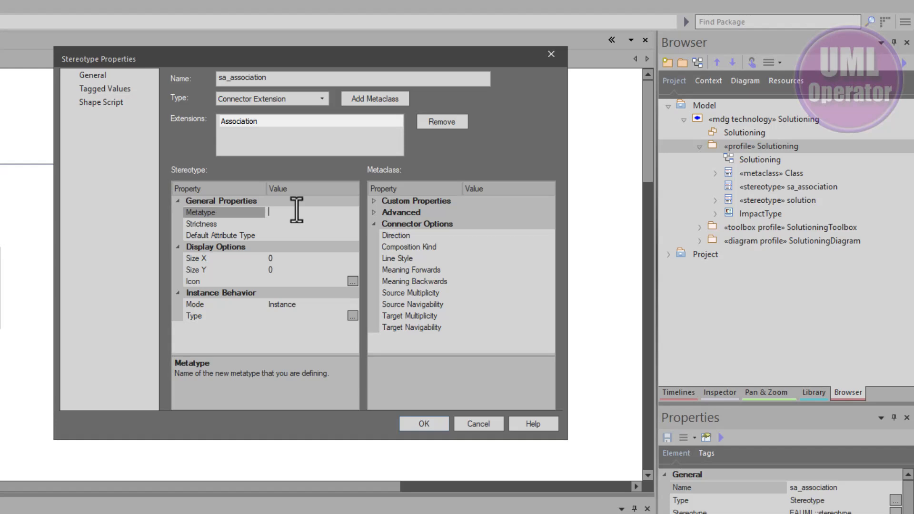
text(Sa_Association)
click(429, 424)
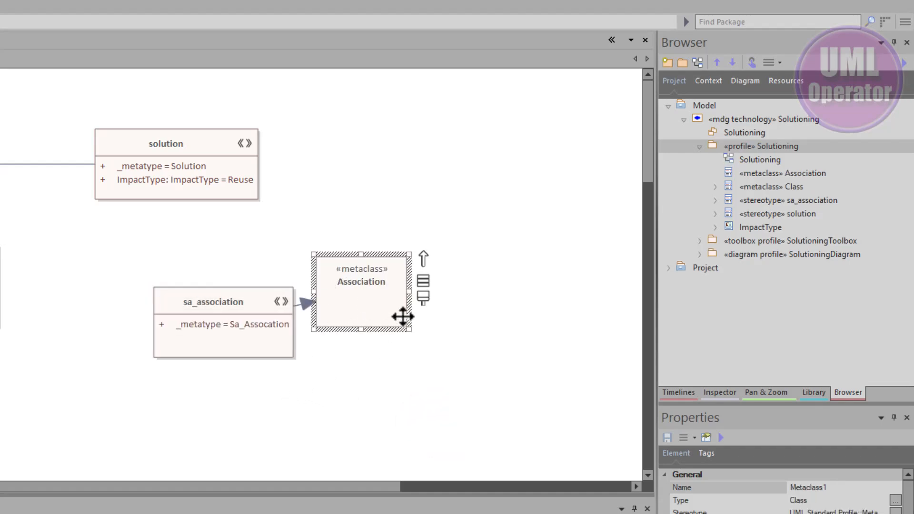
- Move the Association metaclass below the ImpactType enumeration and save the diagram
drag(380, 307, 162, 376)
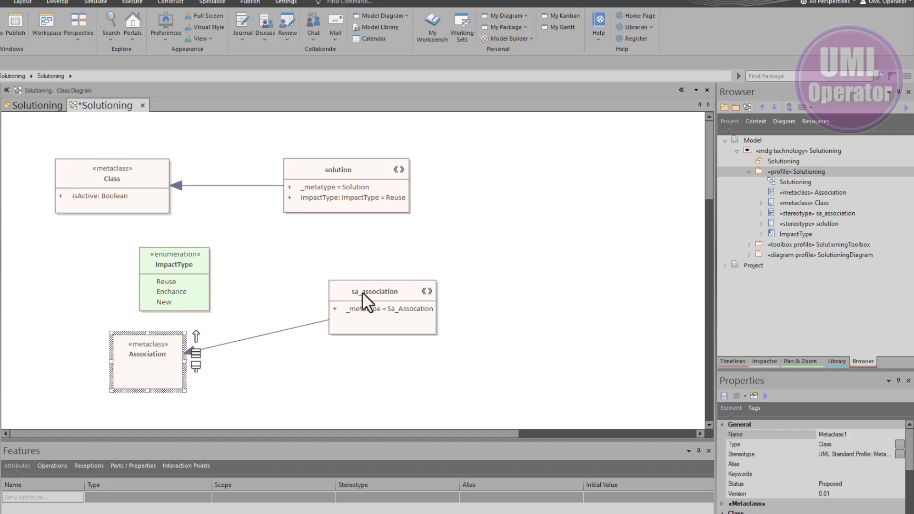
click(281, 387)
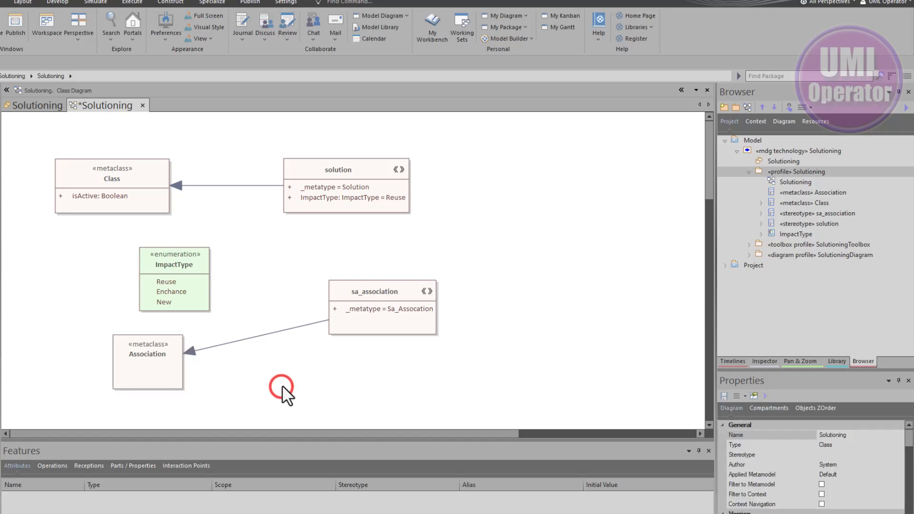
key(ctrl+s)
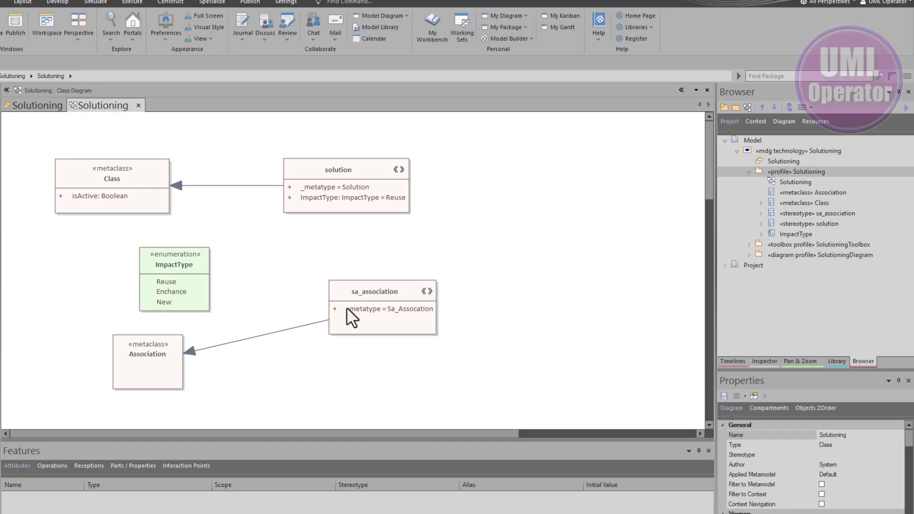
- Shift the ImpactType enumeration slightly upward, away from the Association metaclass
drag(195, 278, 183, 273)
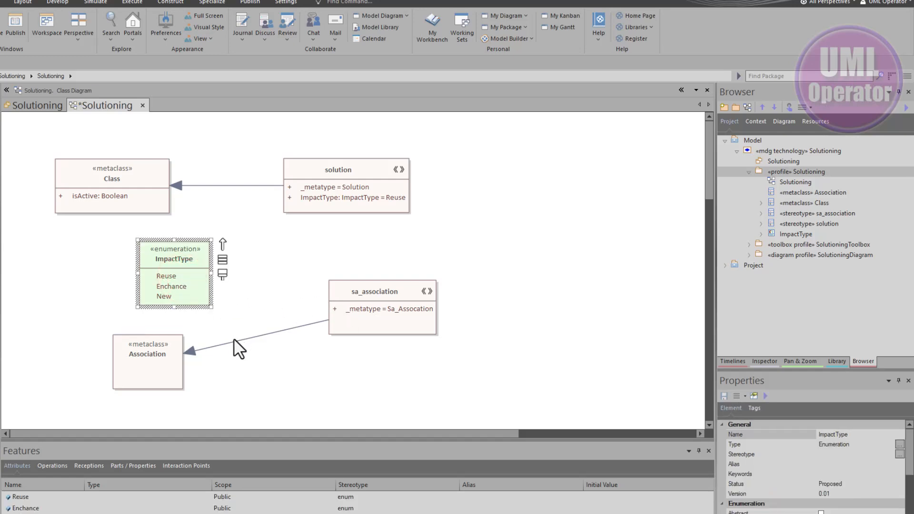
click(135, 373)
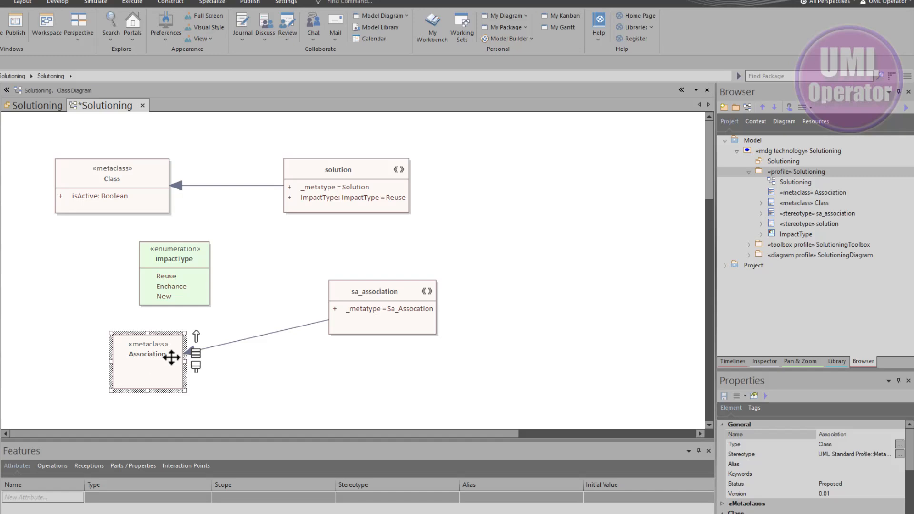
- Add a specialized enumeration tagged value named ImpactType to the sa_association stereotype using the Profile Helper
right_click(361, 324)
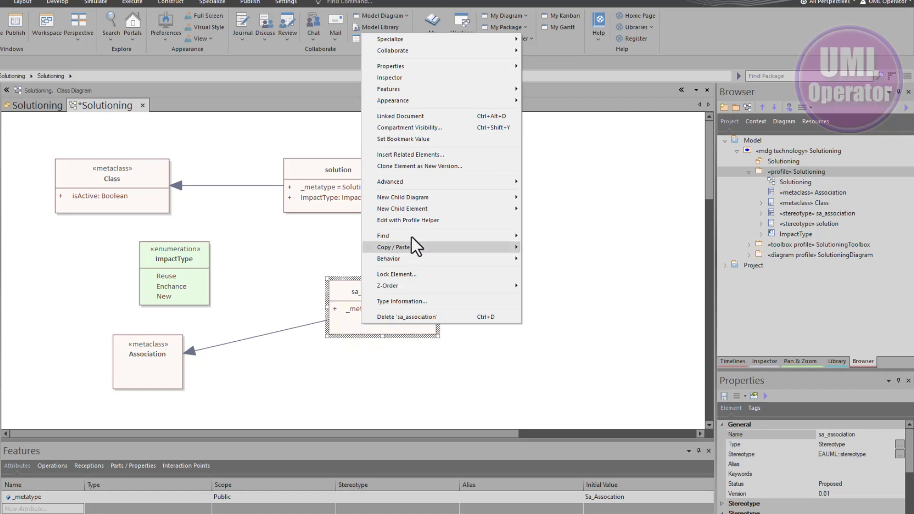
click(416, 223)
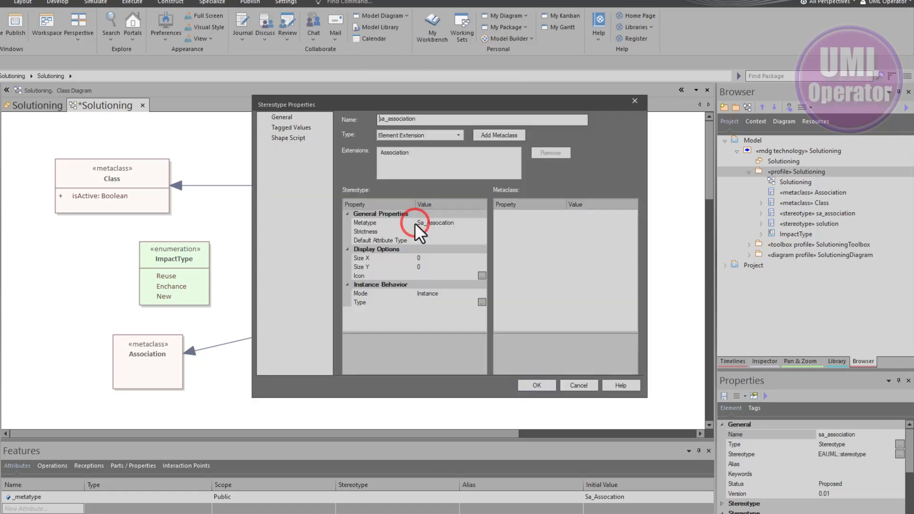
click(300, 127)
right_click(375, 180)
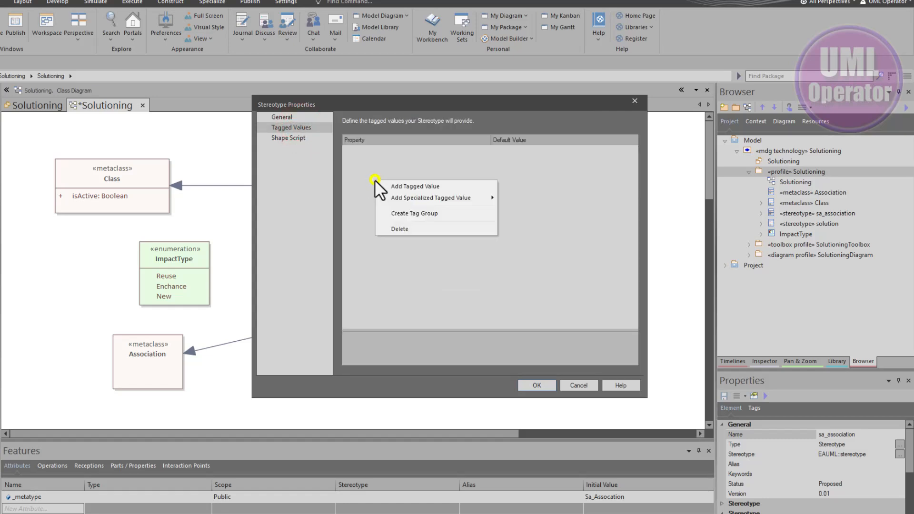
mouse_move(429, 198)
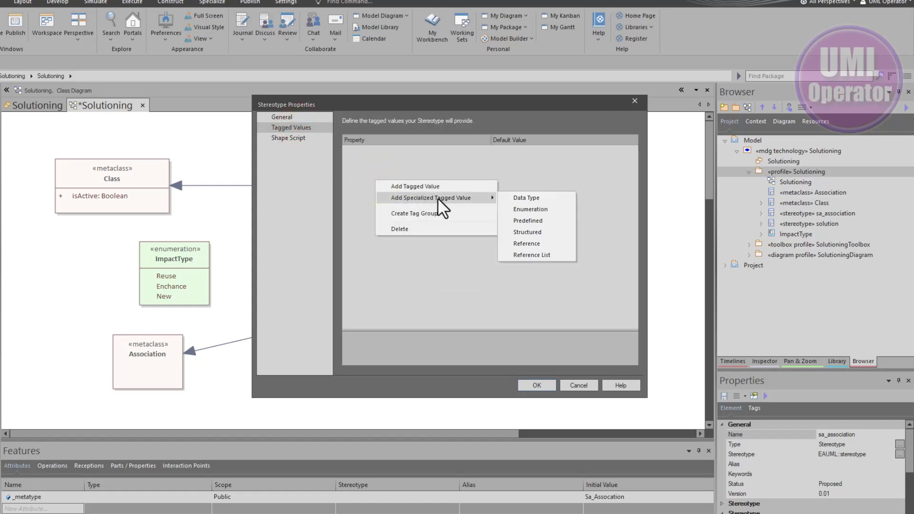
click(524, 208)
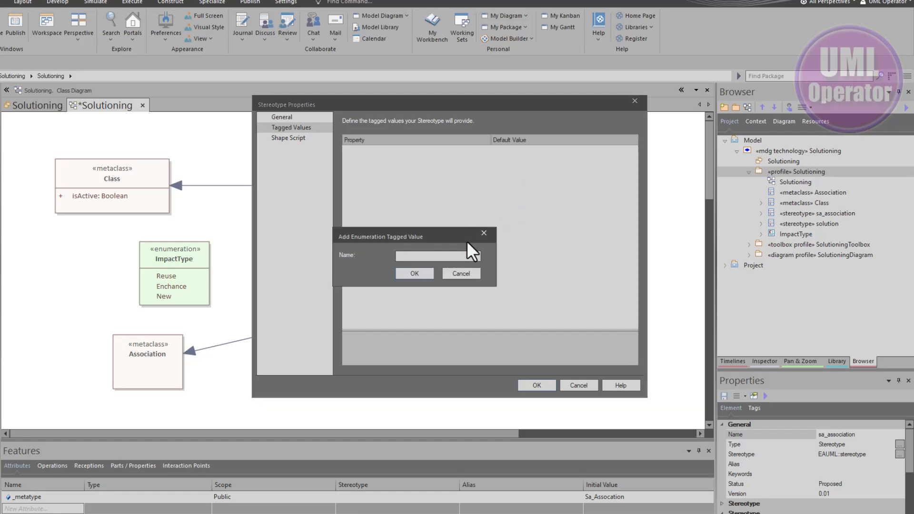
text(ImpactType)
key(Return)
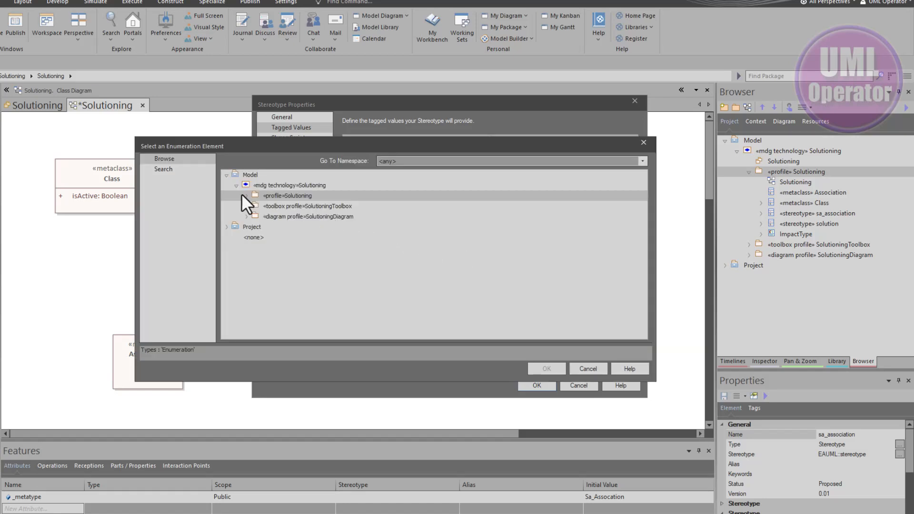
- Link the tagged value to the ImpactType enumeration in the Solutioning profile and apply the stereotype properties
click(247, 195)
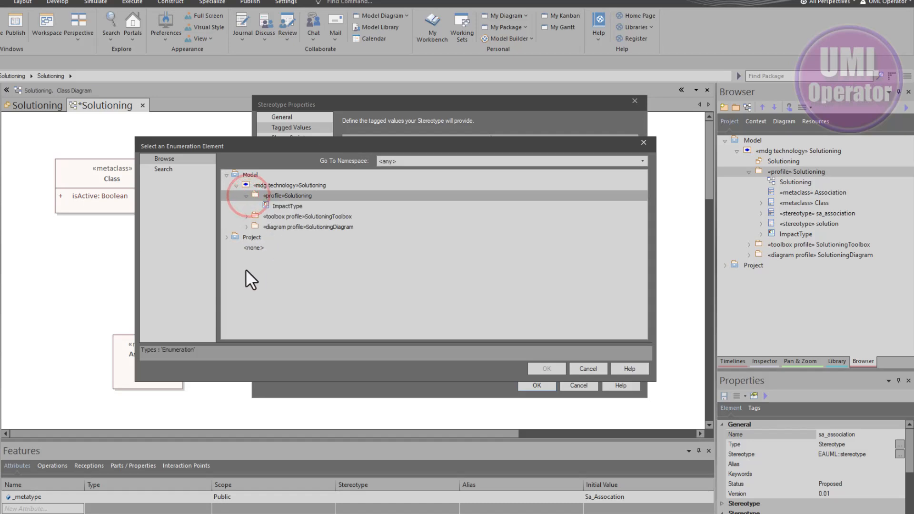
click(281, 208)
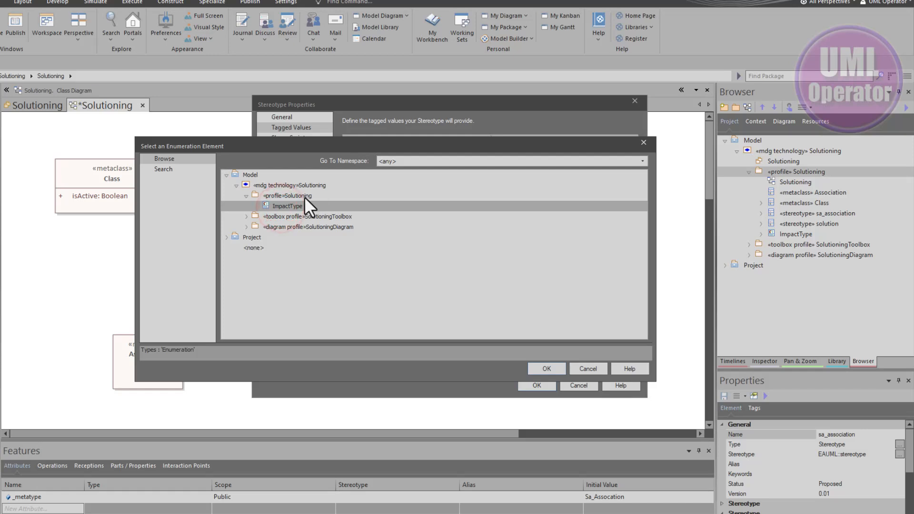
click(539, 367)
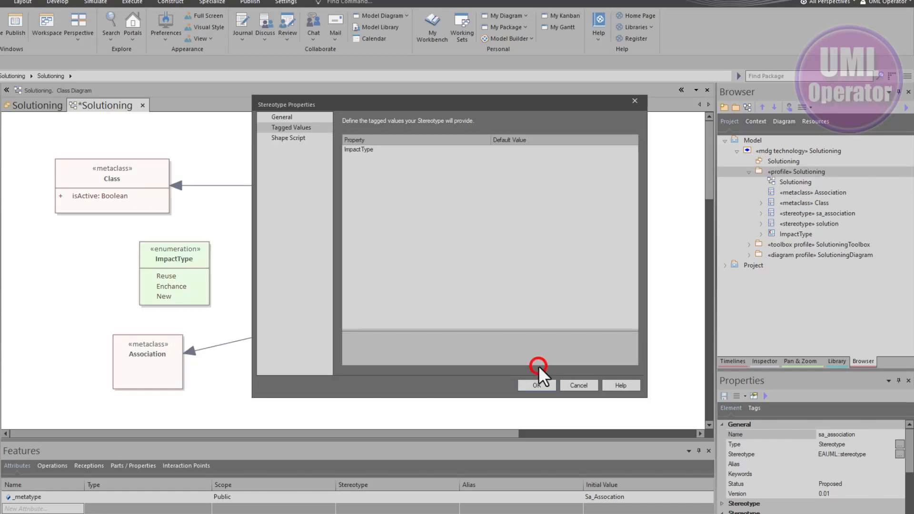
click(536, 384)
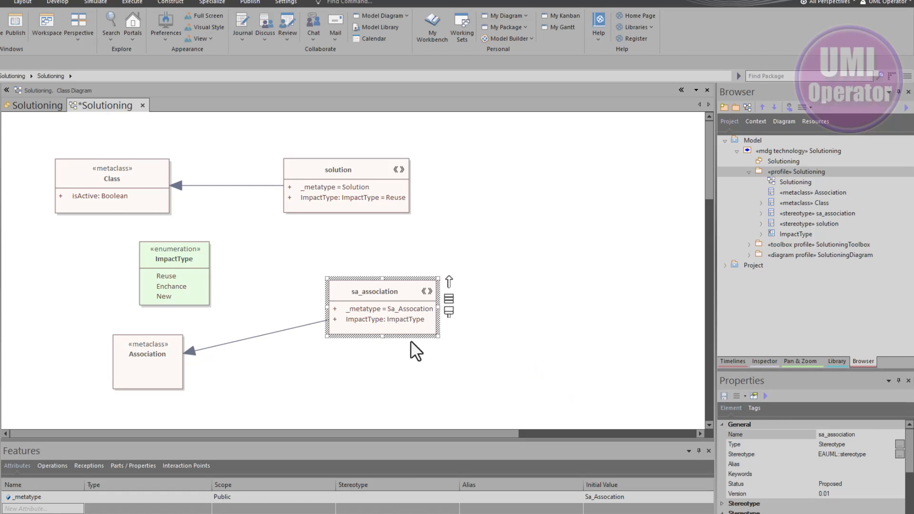
- Set the initial value of sa_association's ImpactType attribute to Reuse
click(371, 319)
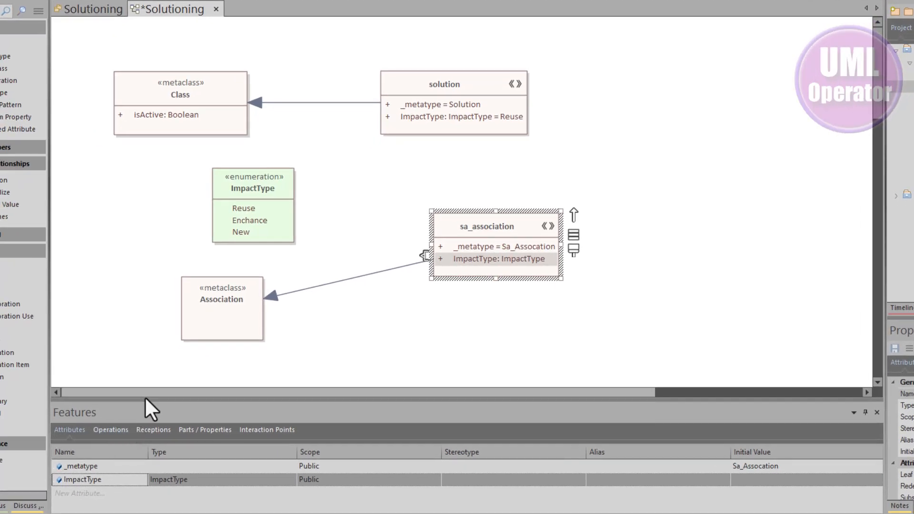
drag(147, 401, 154, 357)
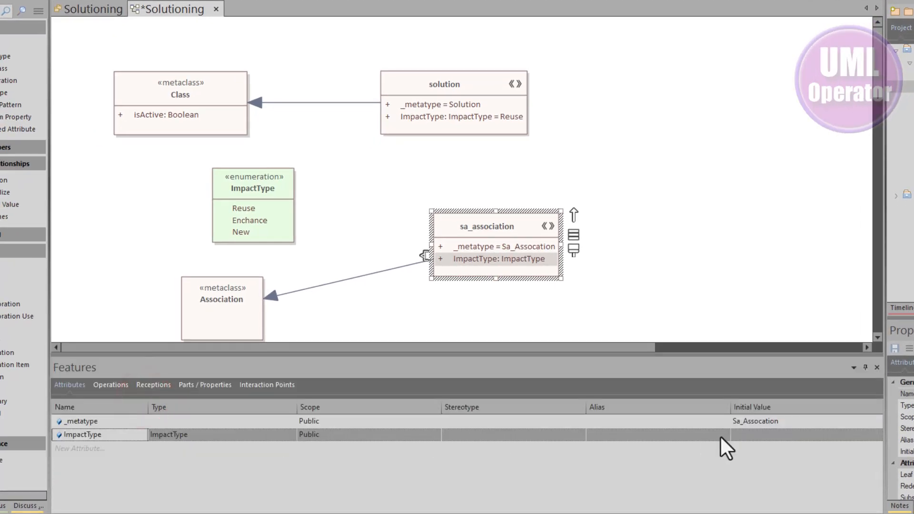
click(773, 436)
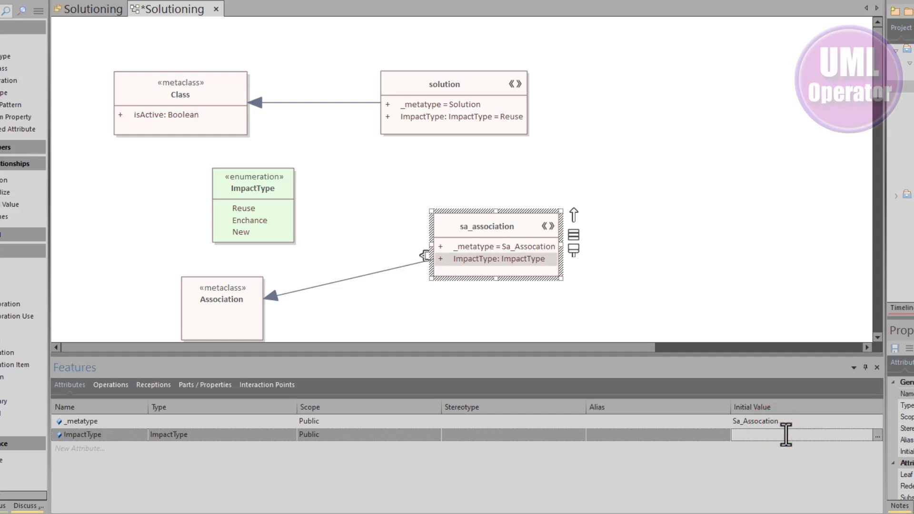
click(877, 435)
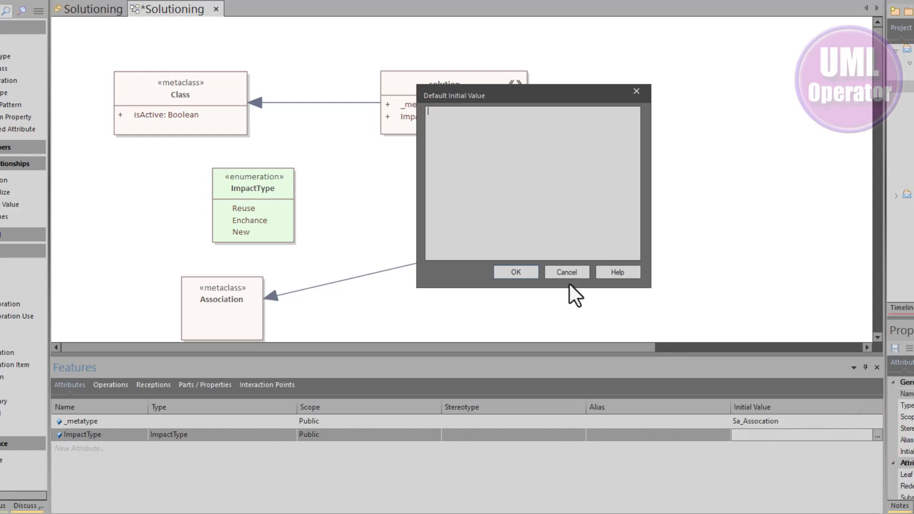
text(Reuse)
key(Return)
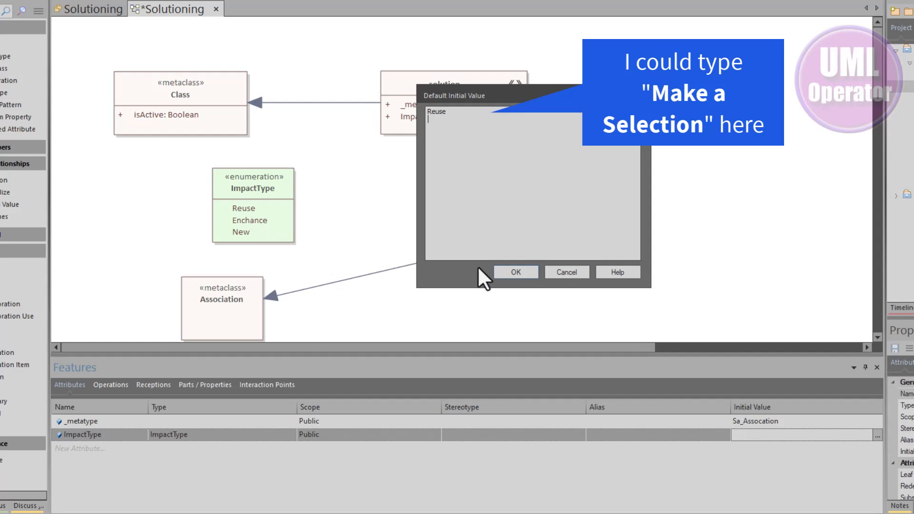
click(520, 271)
click(567, 289)
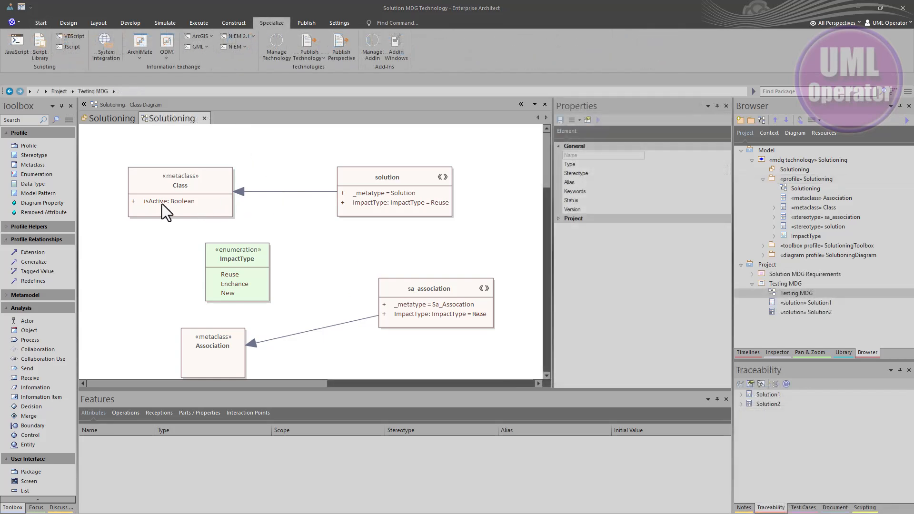
- Move the Class metaclass and solution stereotype down together, and line up the Association metaclass horizontally with sa_association
drag(113, 184, 394, 243)
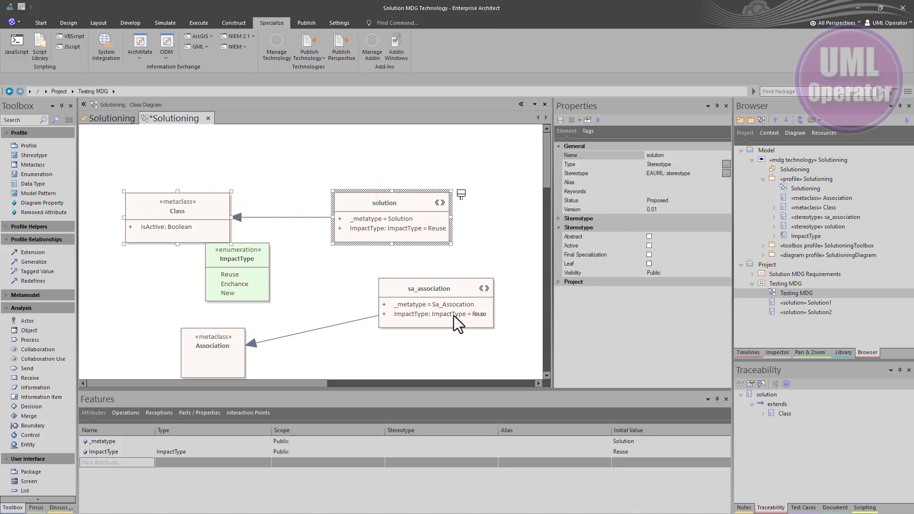
click(460, 341)
drag(208, 355, 155, 332)
click(424, 352)
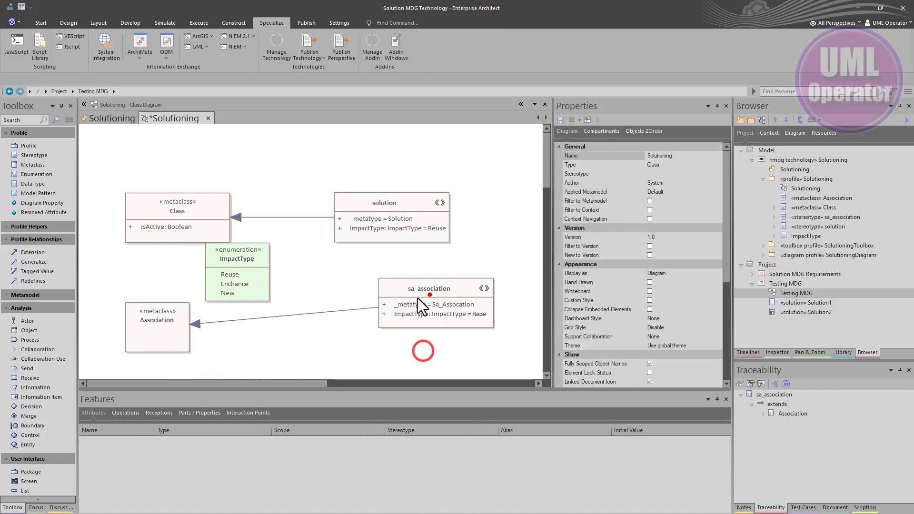
drag(428, 295, 396, 329)
click(396, 329)
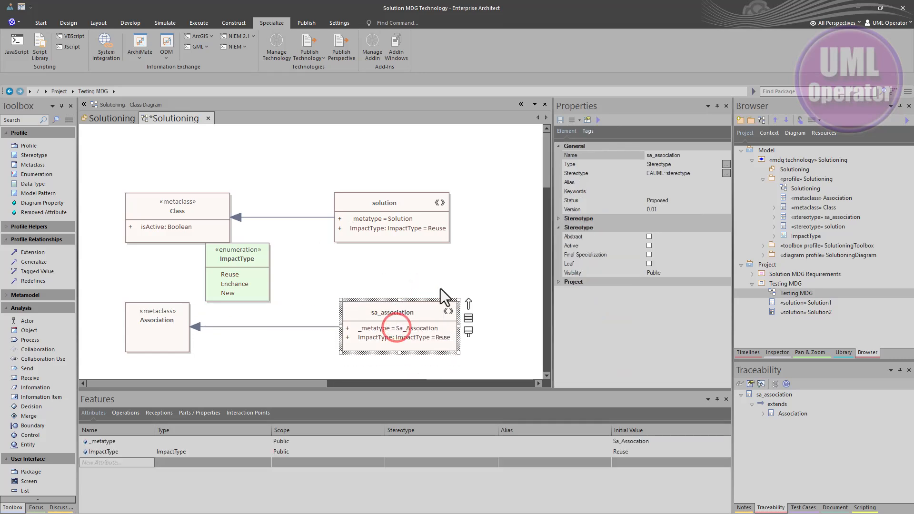
- Shift all the diagram elements down together to free space above them
drag(494, 201, 127, 338)
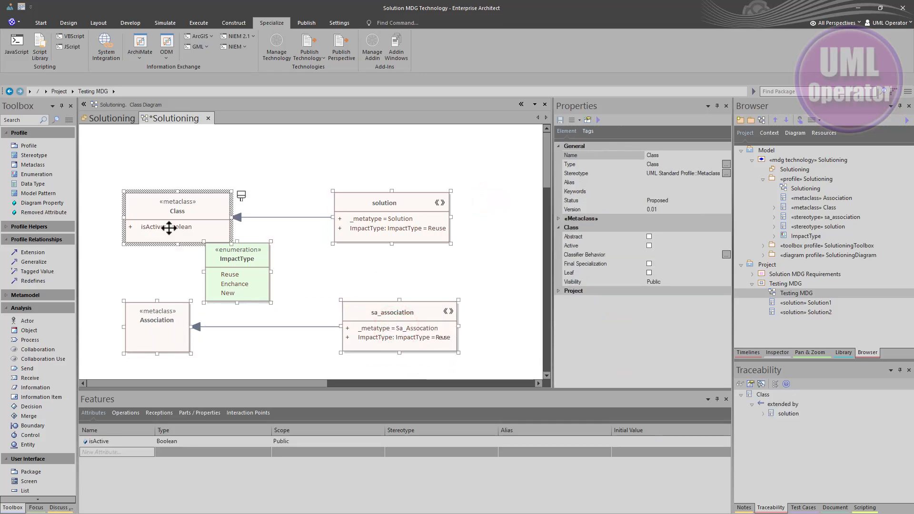
drag(168, 228, 161, 250)
click(127, 177)
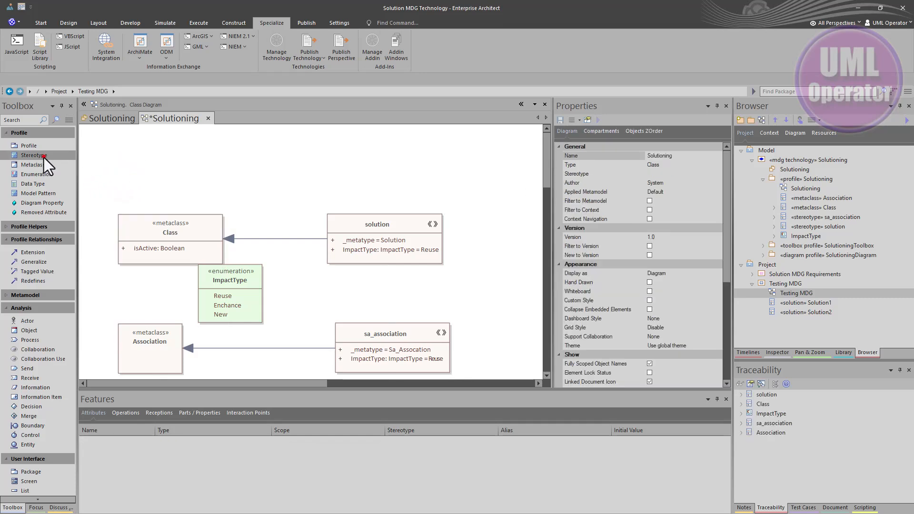
- Add a stereotype named microservice to the diagram above the solution stereotype
drag(42, 155, 337, 140)
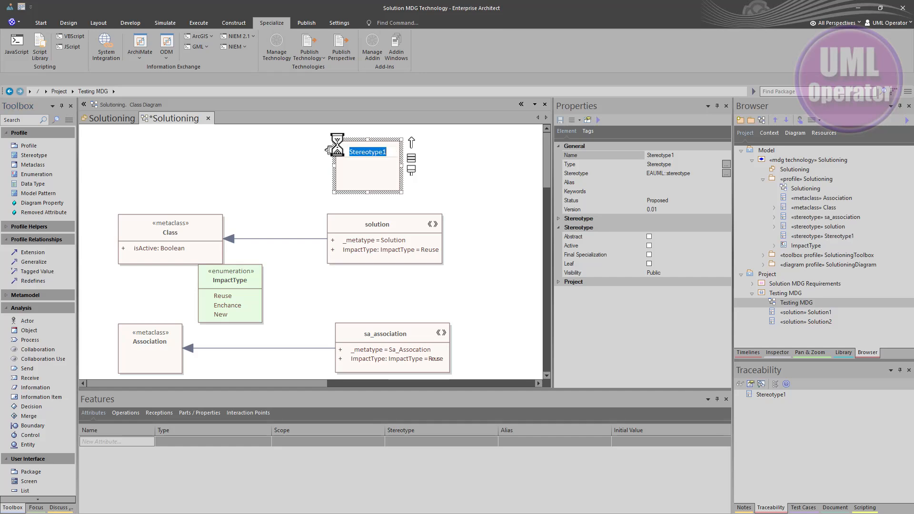
text(microservice)
key(Return)
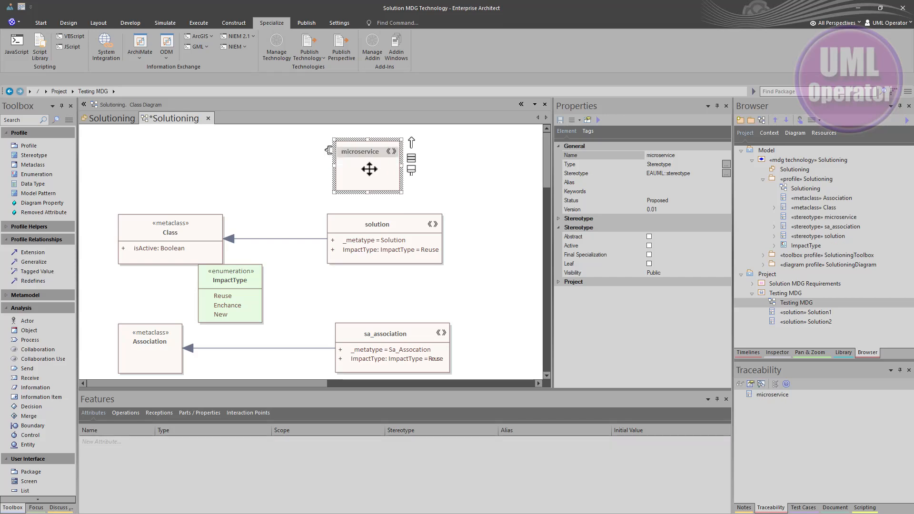
- Edit the microservice stereotype with the Profile Helper, keeping it an Element Extension and adding Class as its extended metaclass
right_click(369, 169)
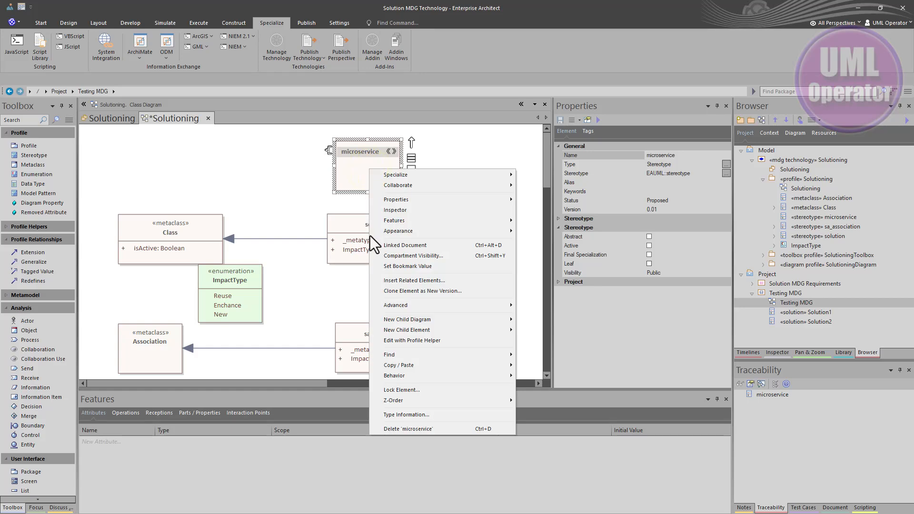
click(409, 342)
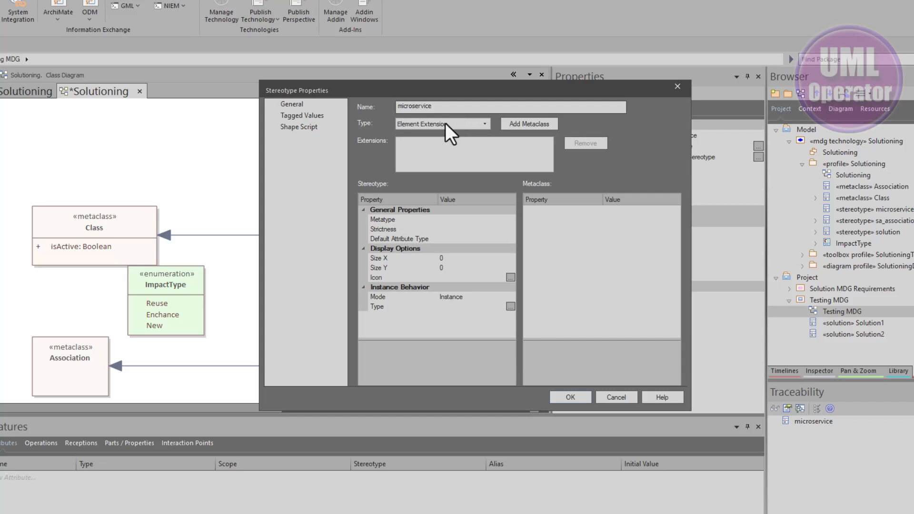
click(483, 124)
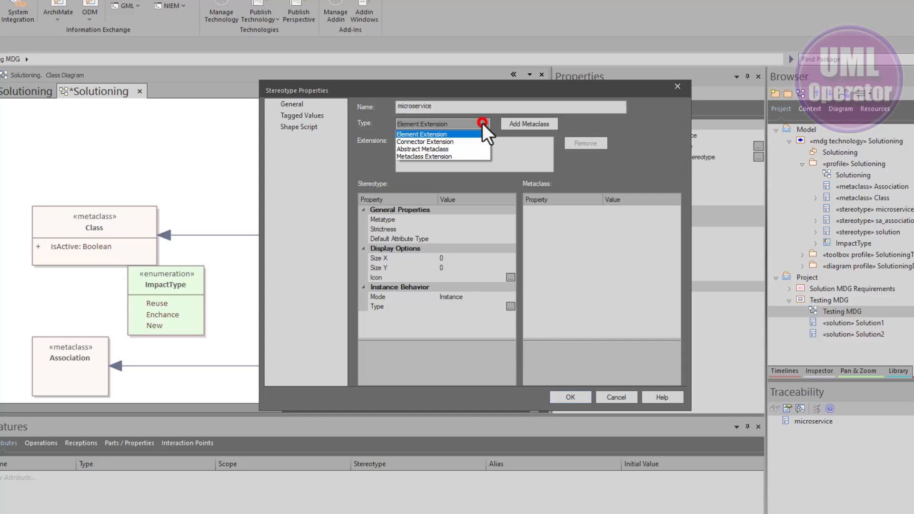
click(483, 123)
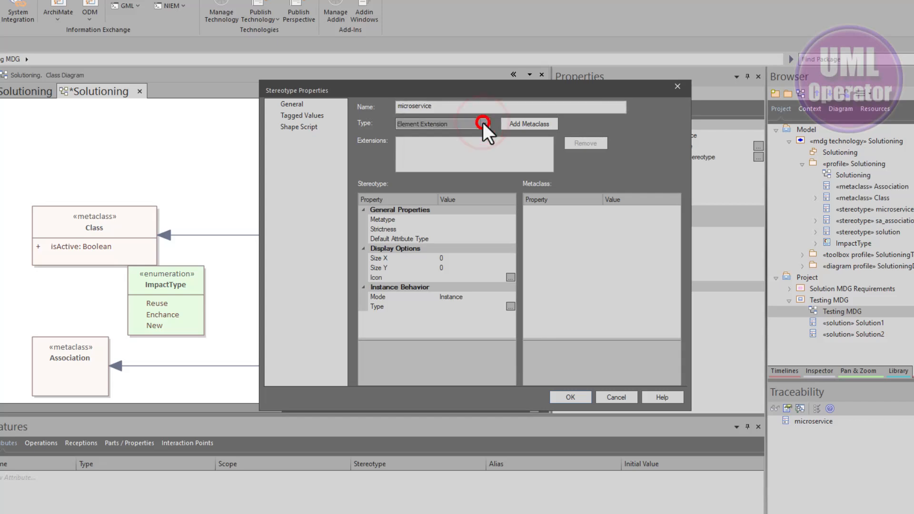
click(518, 124)
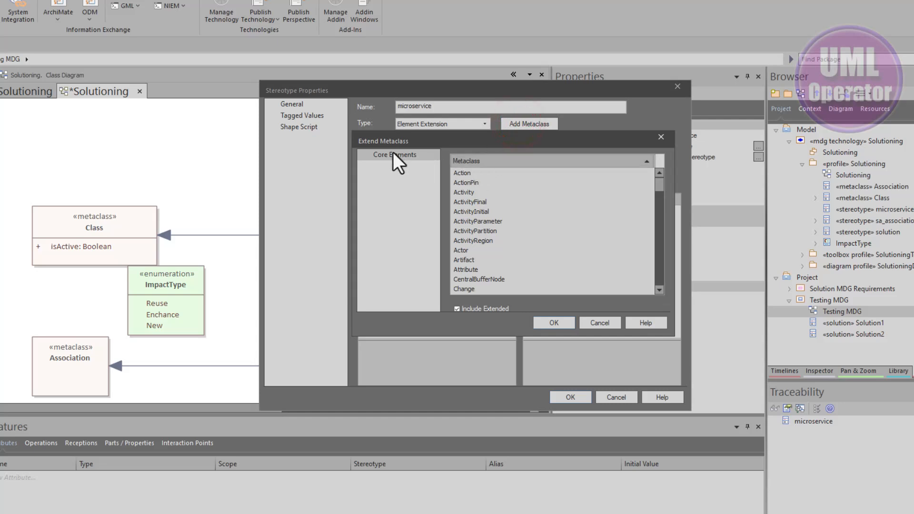
scroll(464, 203, down, 4)
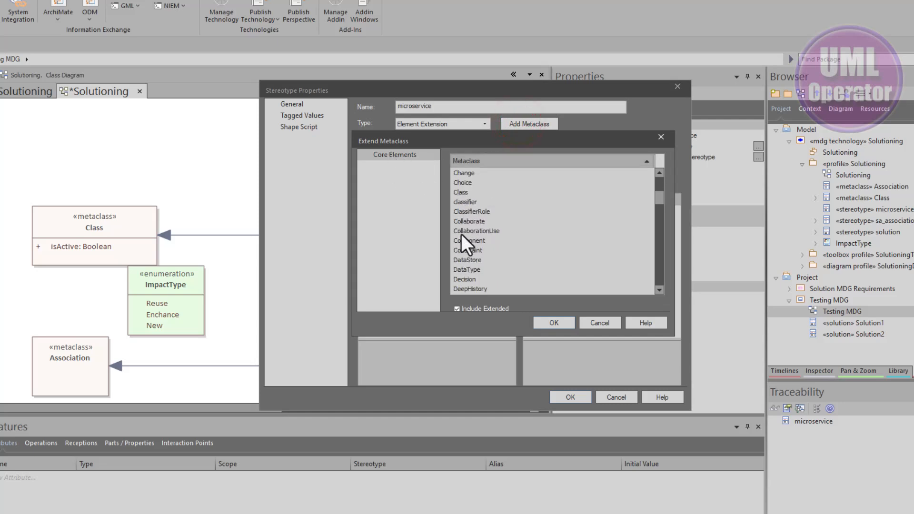
click(461, 191)
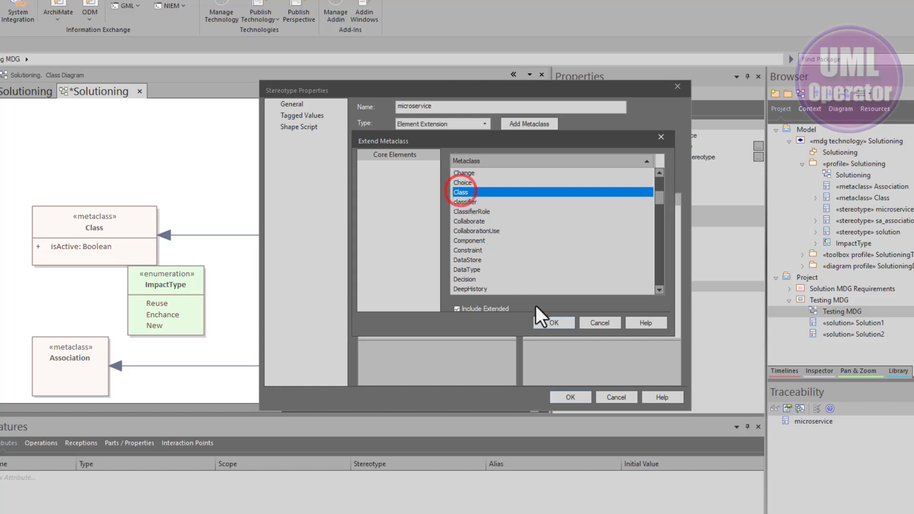
click(549, 326)
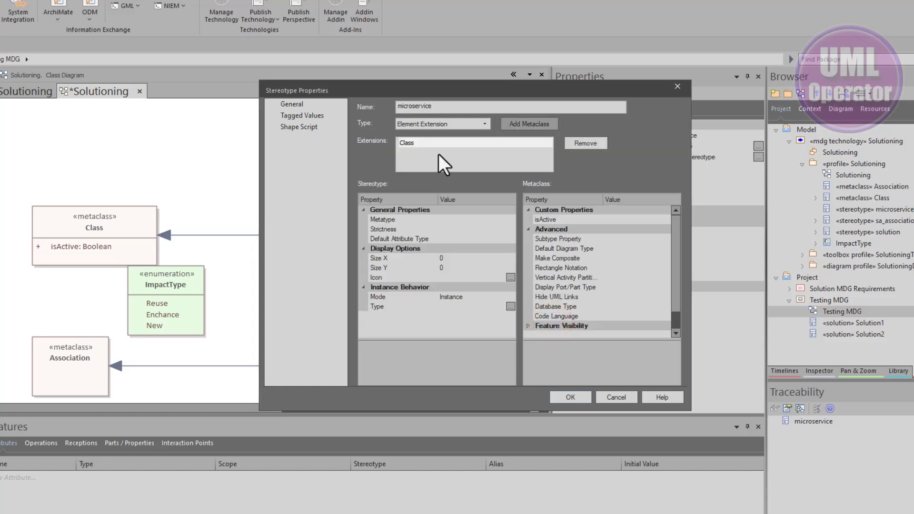
- Set the microservice stereotype's metatype to Microservice and apply its stereotype properties
click(448, 221)
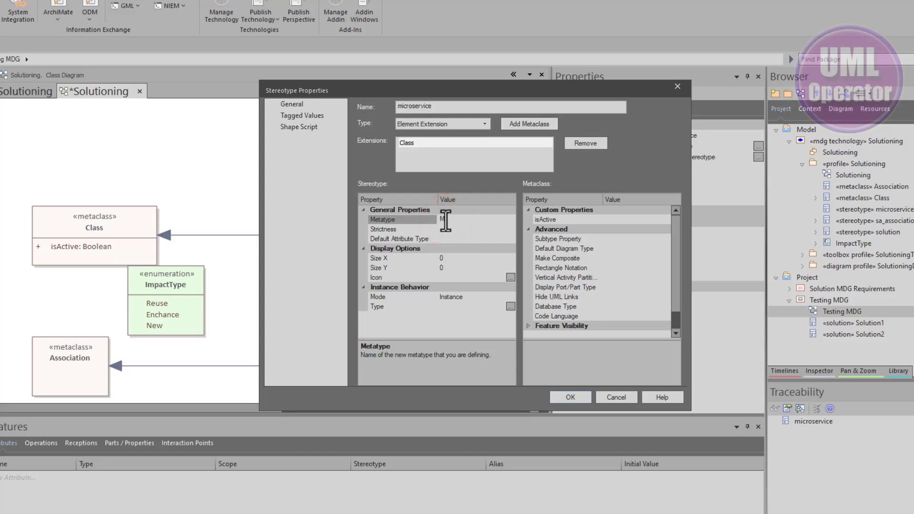
text(Microservice)
key(Return)
click(570, 397)
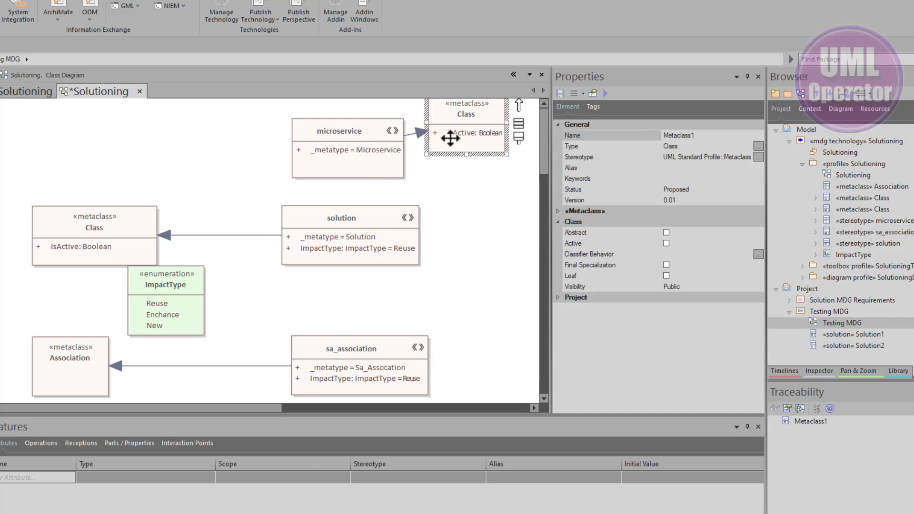
- Move microservice's new Class metaclass directly above the existing Class metaclass, level with the microservice stereotype
drag(453, 137, 74, 155)
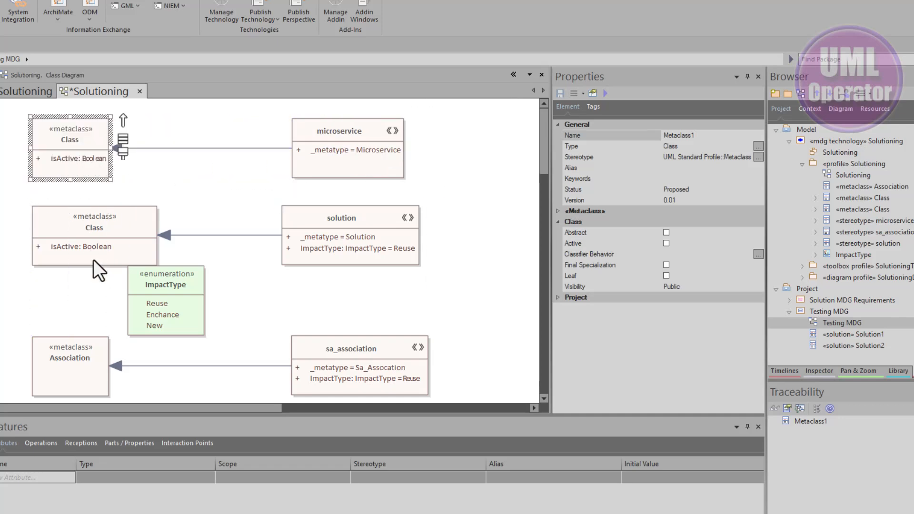
click(87, 246)
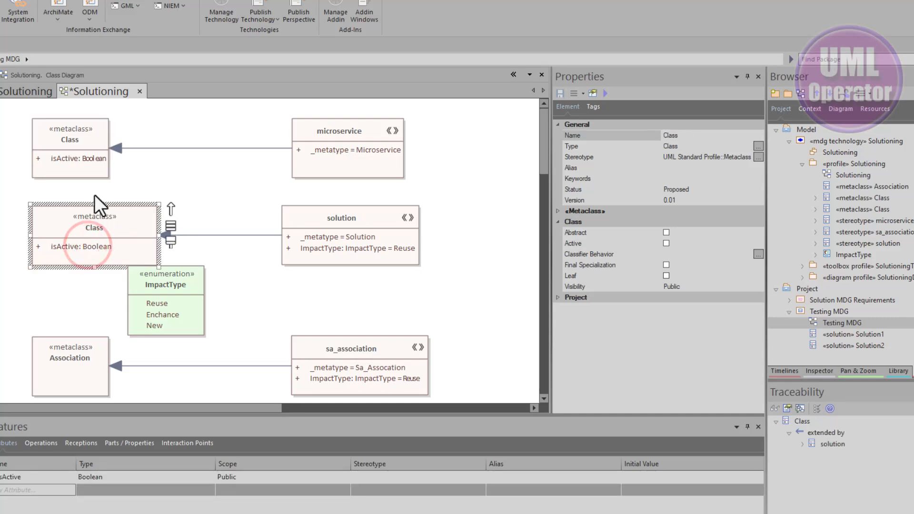
- Shift the microservice stereotype sideways so it lines up with the near edge of the solution stereotype below it
click(166, 150)
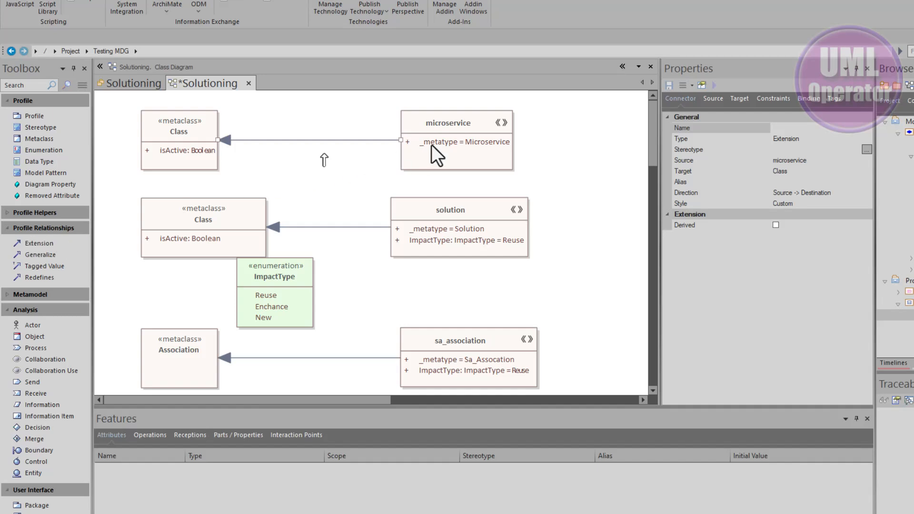
drag(444, 139, 434, 140)
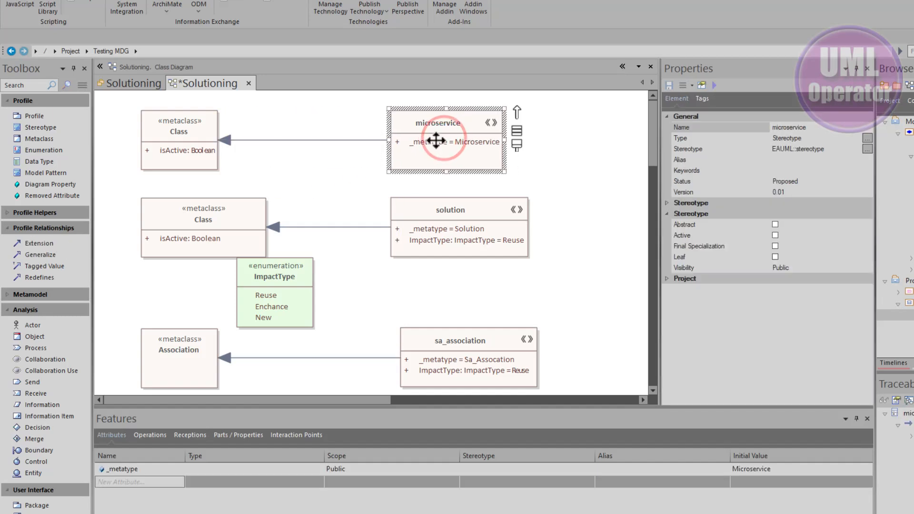
click(325, 179)
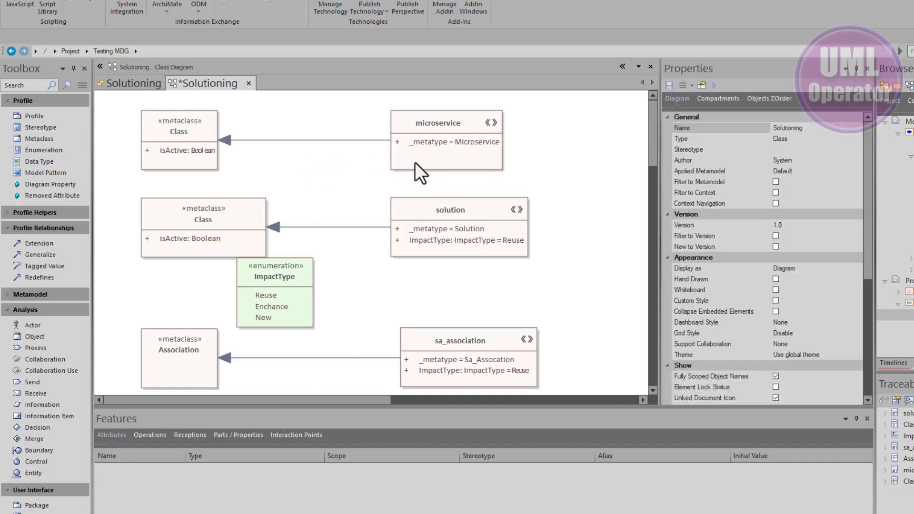
click(430, 221)
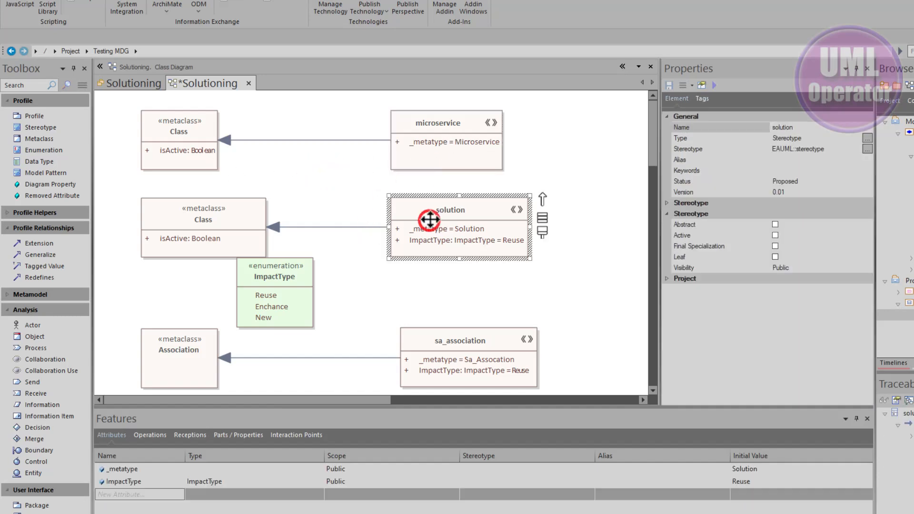
- Add a specialized enumeration tagged value named ImpactType to the microservice stereotype, linked to the ImpactType enumeration in the Solutioning profile
right_click(433, 159)
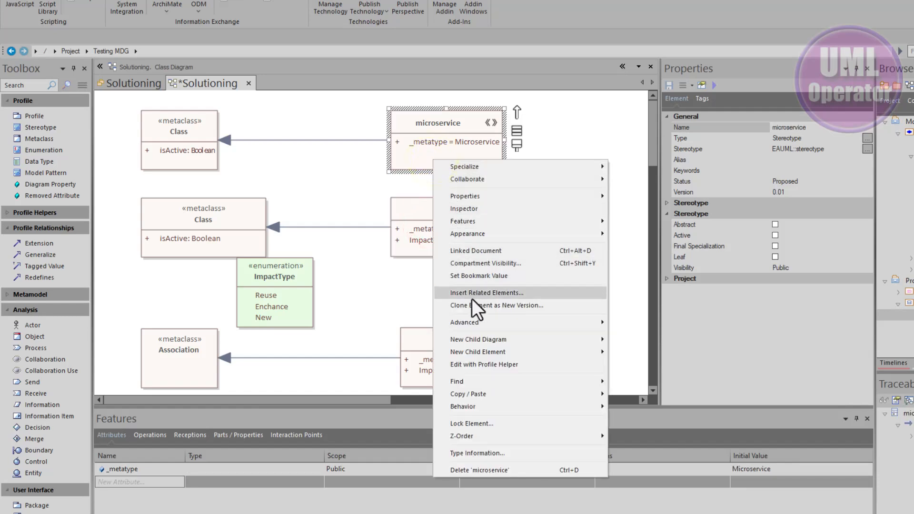
click(475, 364)
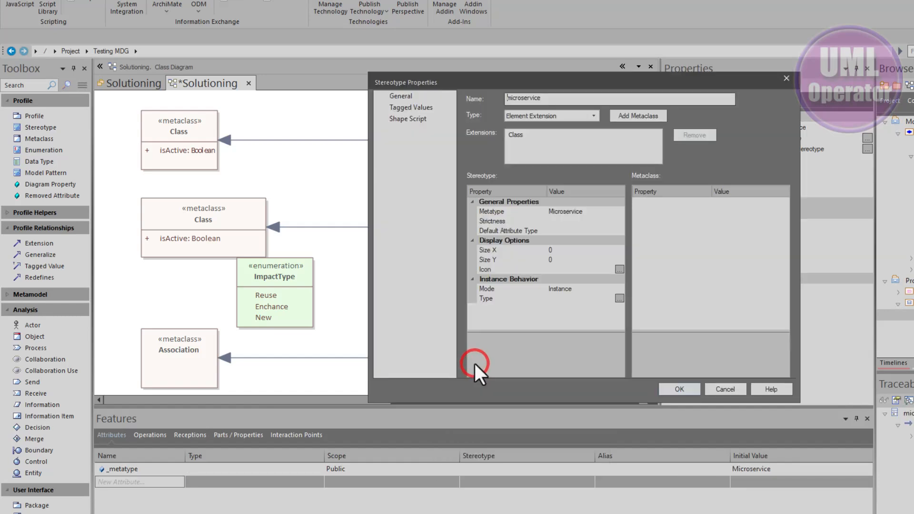
click(419, 108)
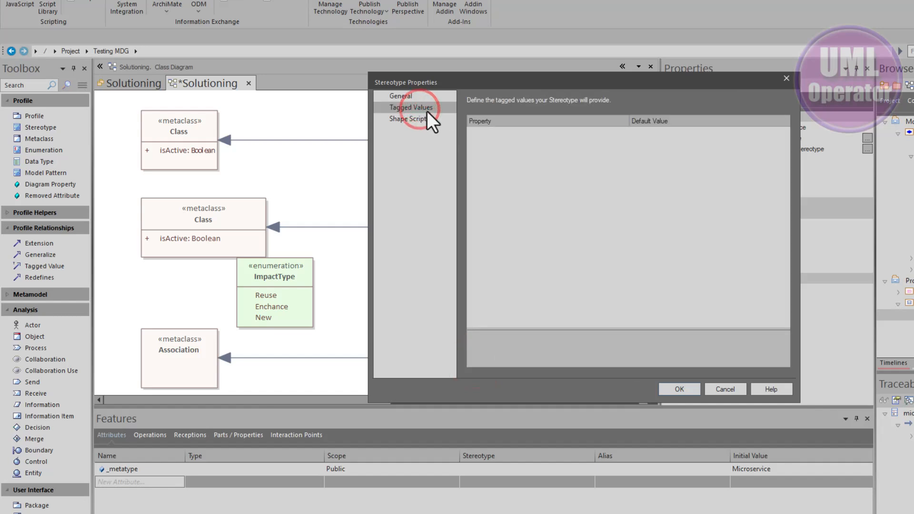
right_click(504, 157)
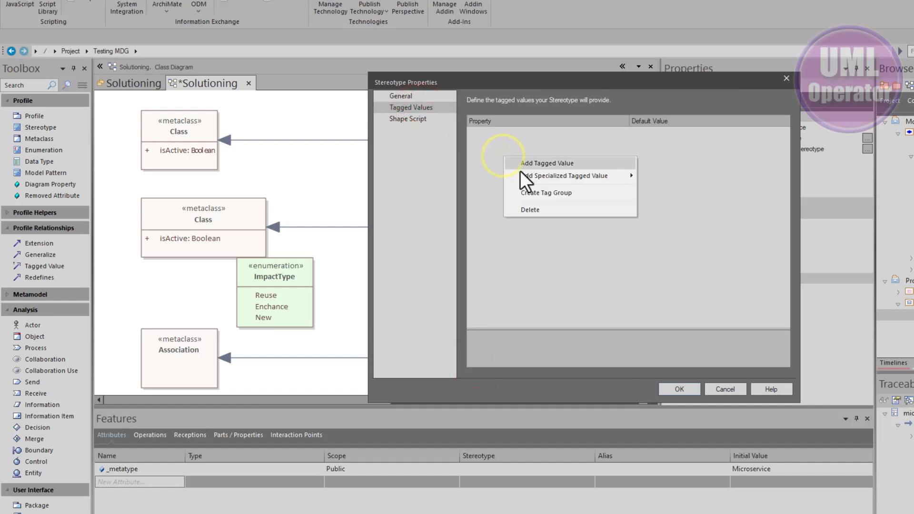
mouse_move(527, 175)
click(673, 187)
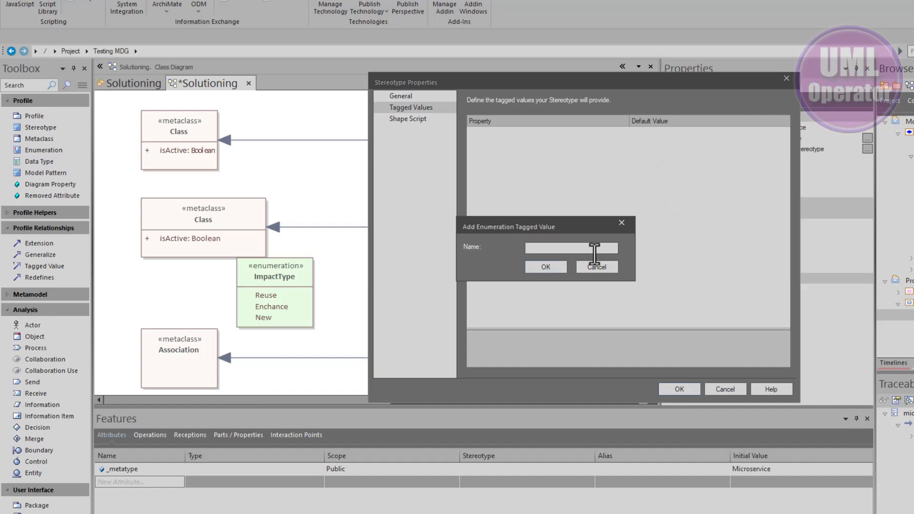
text(ImpactType)
key(Return)
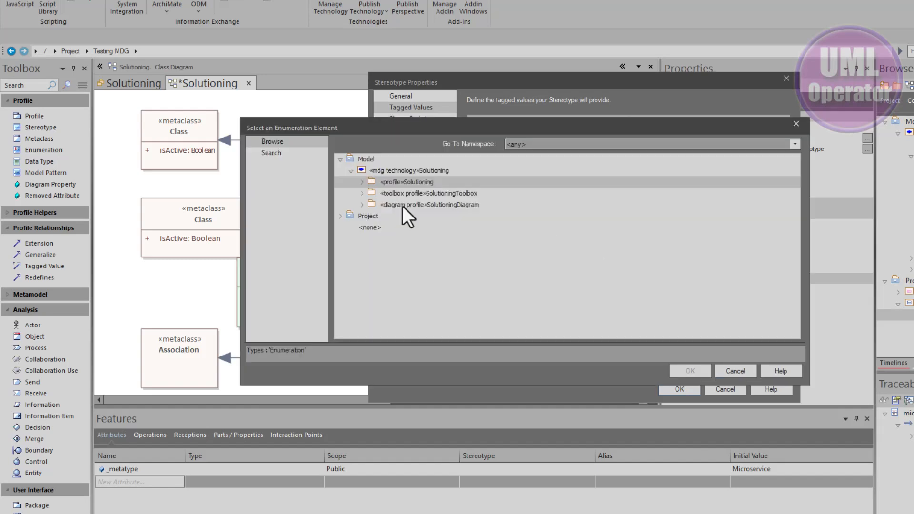
click(362, 182)
click(402, 195)
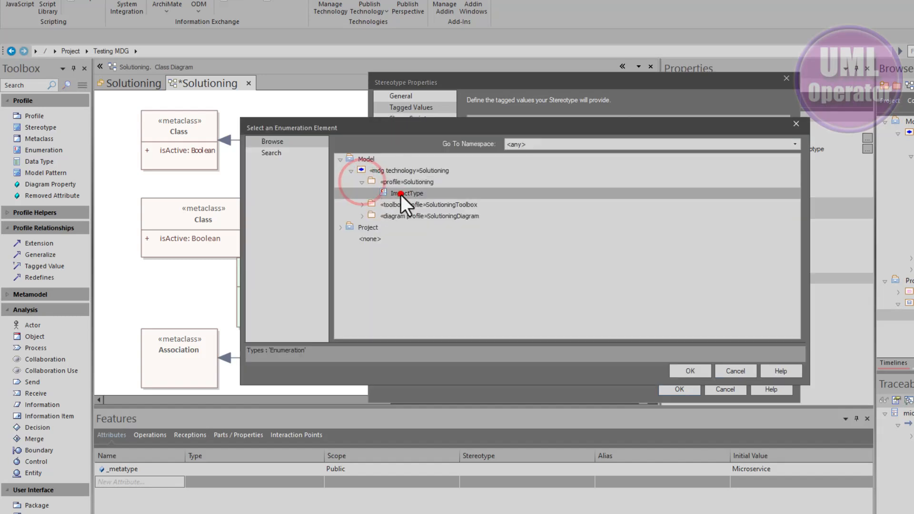
click(689, 371)
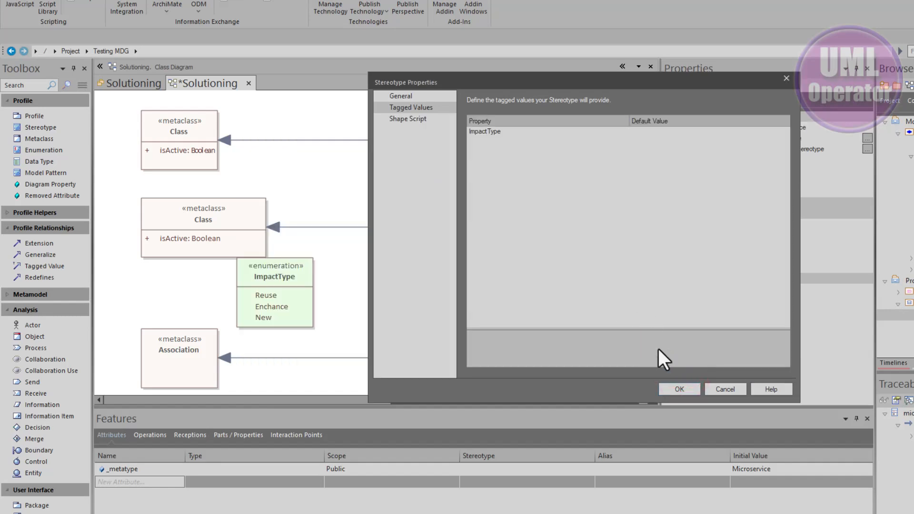
- Set the default value of microservice's ImpactType tagged value to New, apply the stereotype properties and save the diagram
click(698, 135)
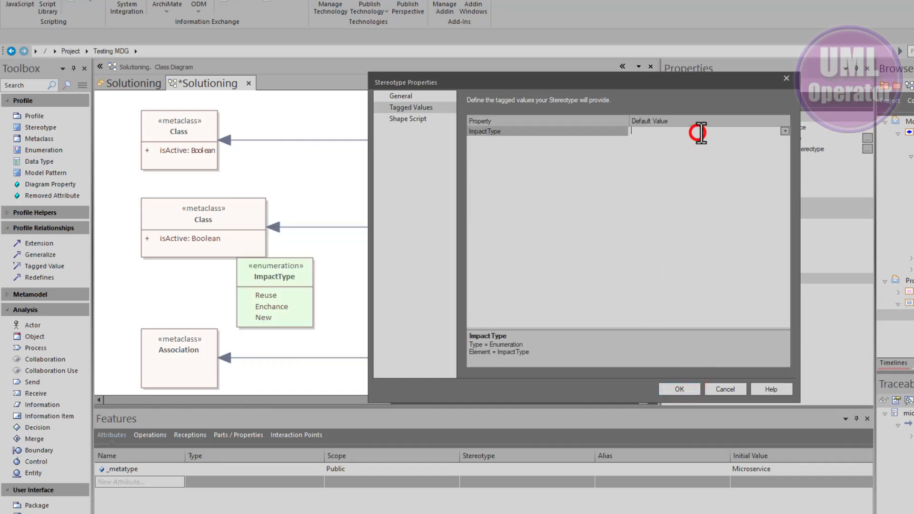
click(785, 131)
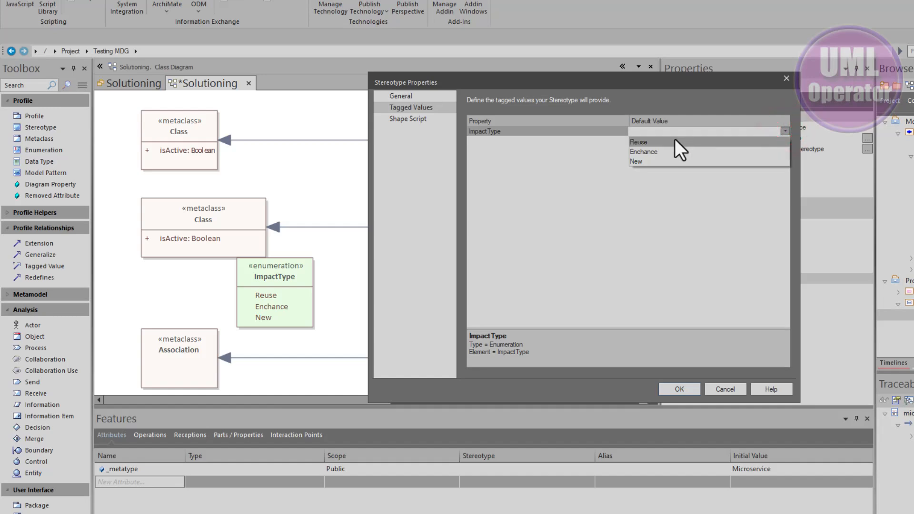
click(654, 161)
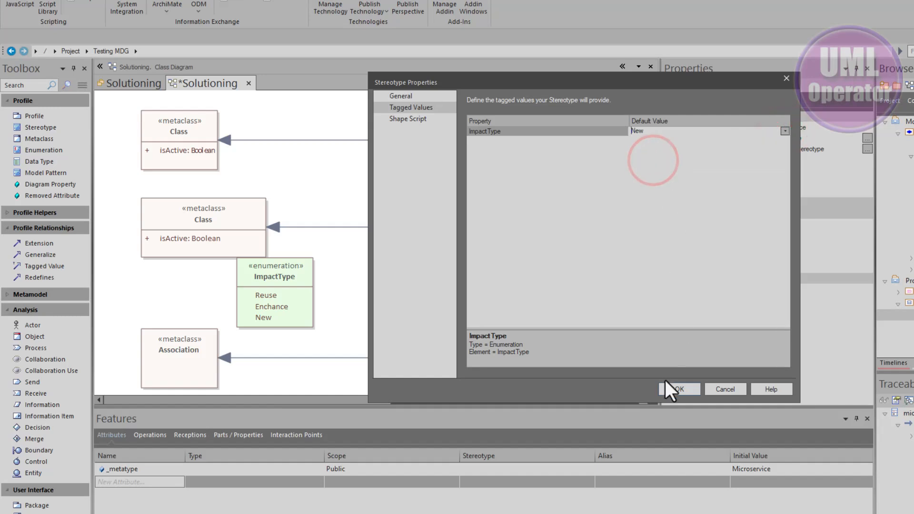
click(680, 389)
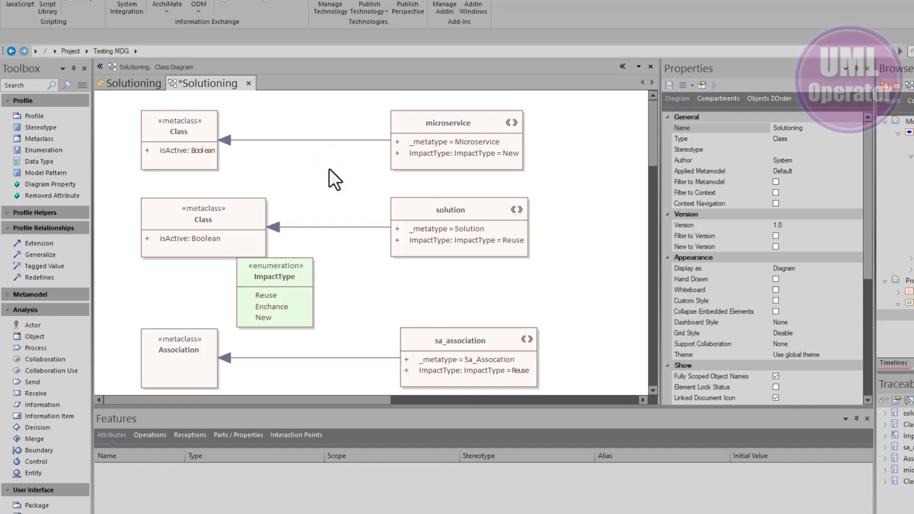
key(ctrl+s)
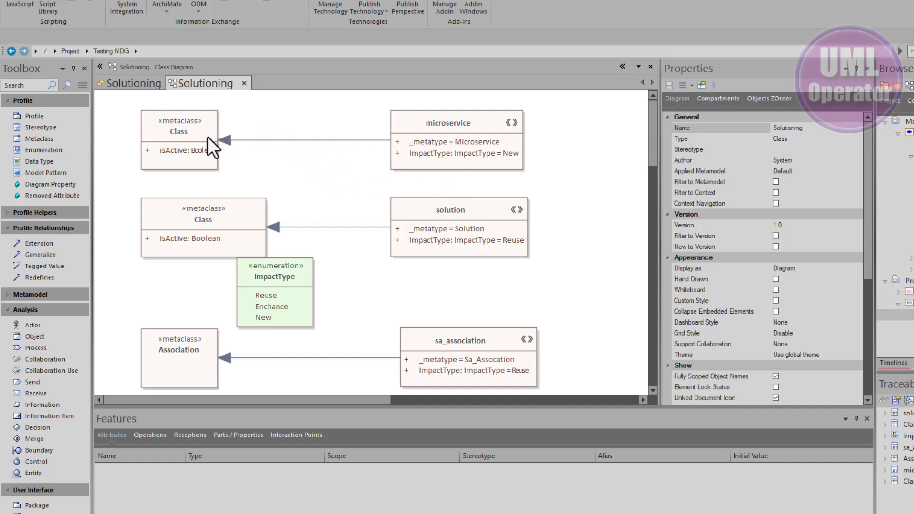
- Open the microservice stereotype's shape script for editing through the Profile Helper, keeping the EAShapeScript 1.0 format
right_click(427, 127)
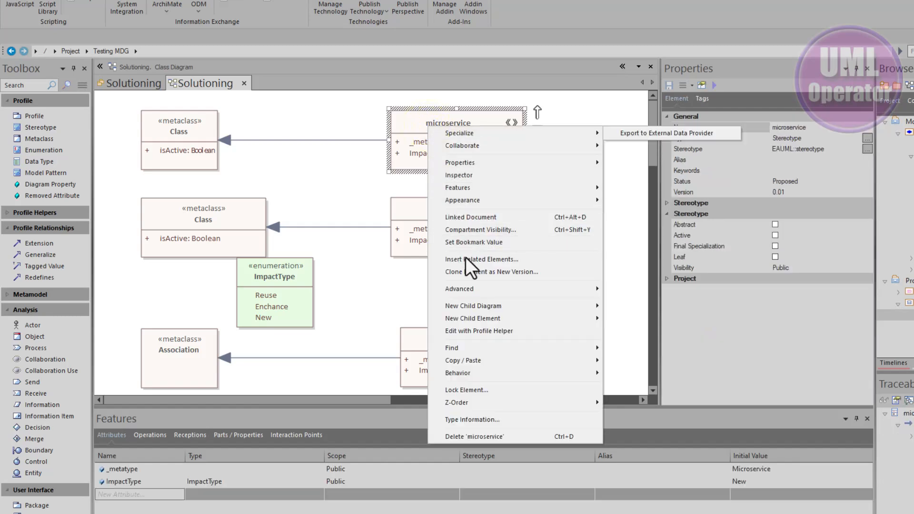
click(490, 333)
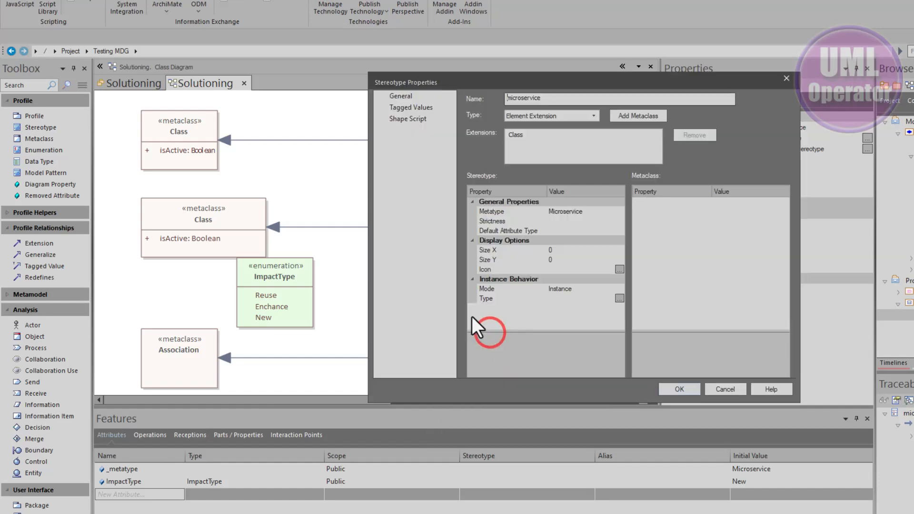
click(410, 119)
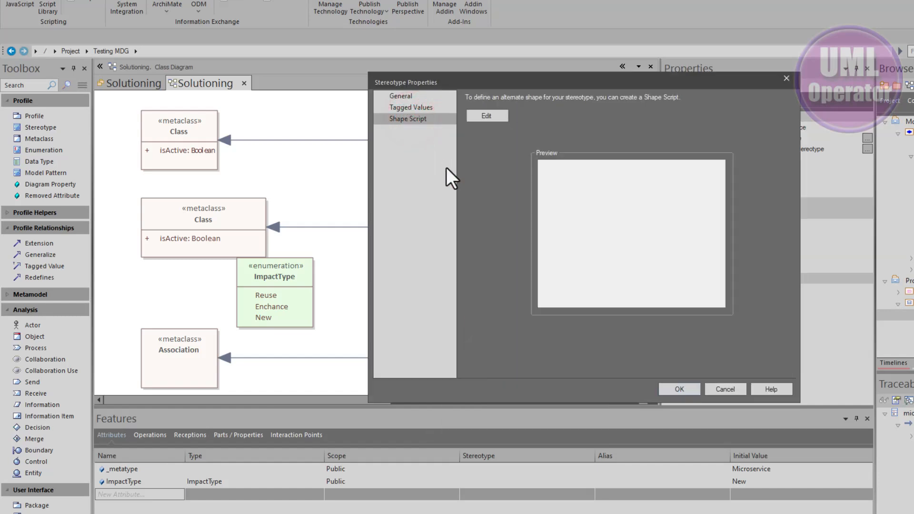
click(495, 115)
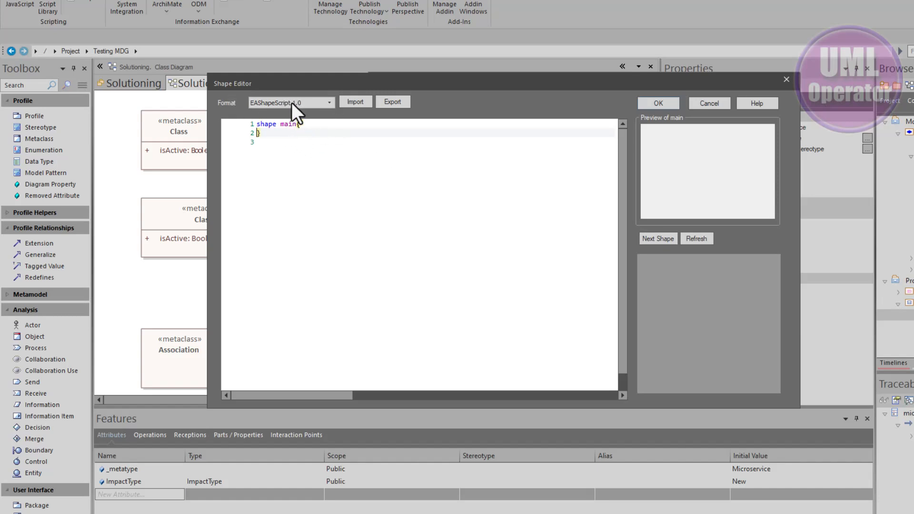
click(329, 102)
click(330, 101)
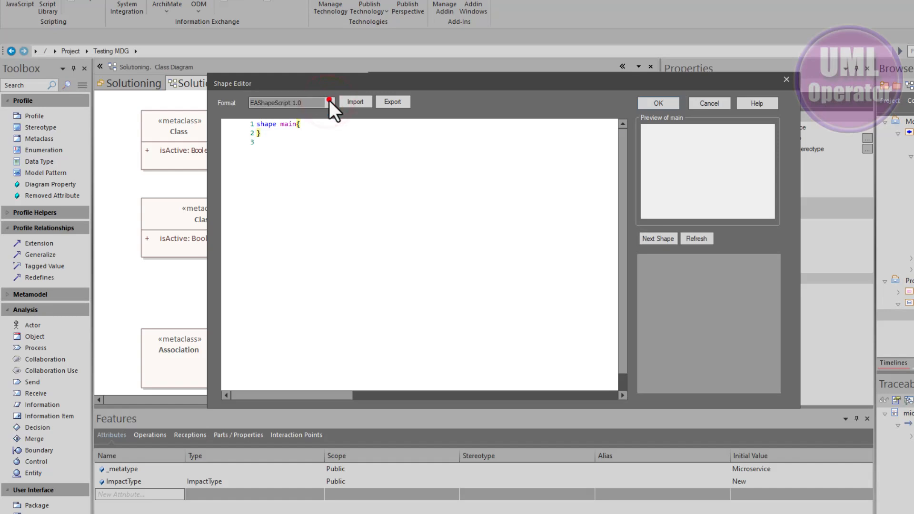
click(278, 132)
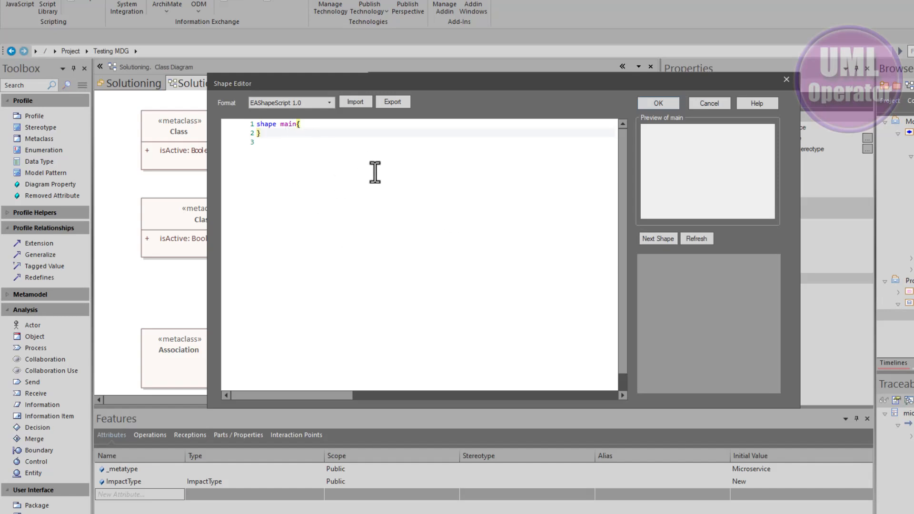
- Replace the script with a shadowless, centre-aligned hexagon through (50,0), (100,25), (100,75), (50,100), (0,75) and (0,25) containing the wrapped #name#, and apply it to microservice
key(ctrl+a)
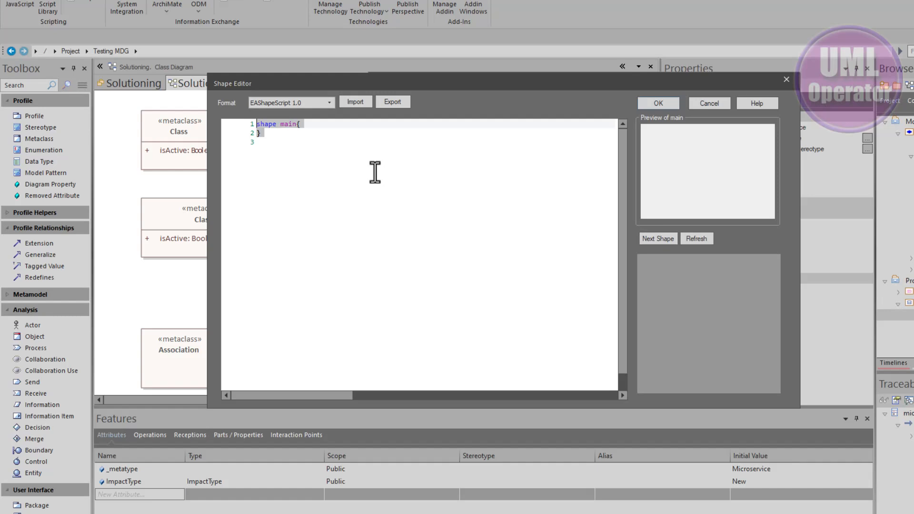
text(shape main {     noShadow = true;      h_align="center";      v_align="center";      // layouttype="border";      // Define the coordinates for the hexagon     // Coordinates are based on percentages of the element's bounding box      // Starting at the top center (50% width, 0% height)     moveto(50, 0);      // Draw lines to each vertex of the hexagon     lineto(100, 25);  // Top-right corner     lineto(100, 75);  // Bottom-right corner     lineto(50, 100);  // Bottom-center     lineto(0, 75);    // Bottom-left corner     lineto(0, 25);    // Top-left corner      // Close the hexagon by connecting back to the starting point     lineto(50, 0);      // Fill and draw the shape     fillandstrokepath();      printwrapped ("#name#");  })
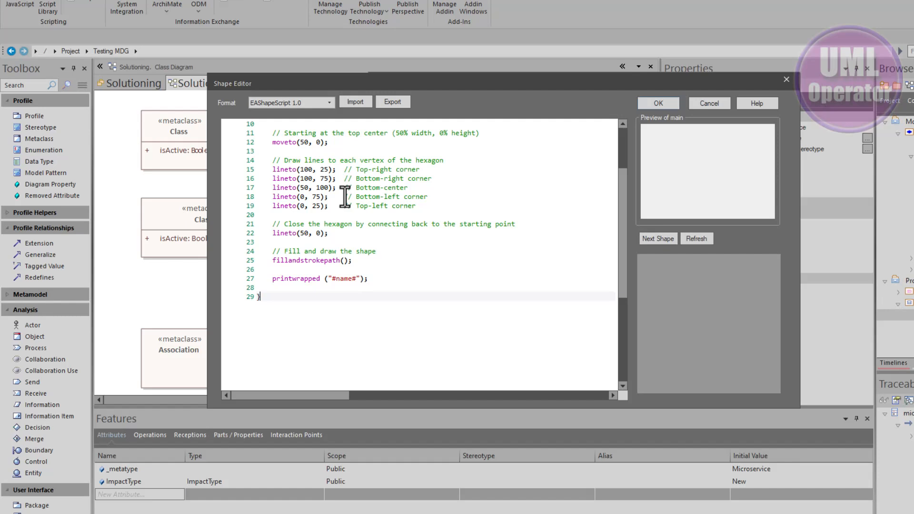
scroll(345, 195, up, 3)
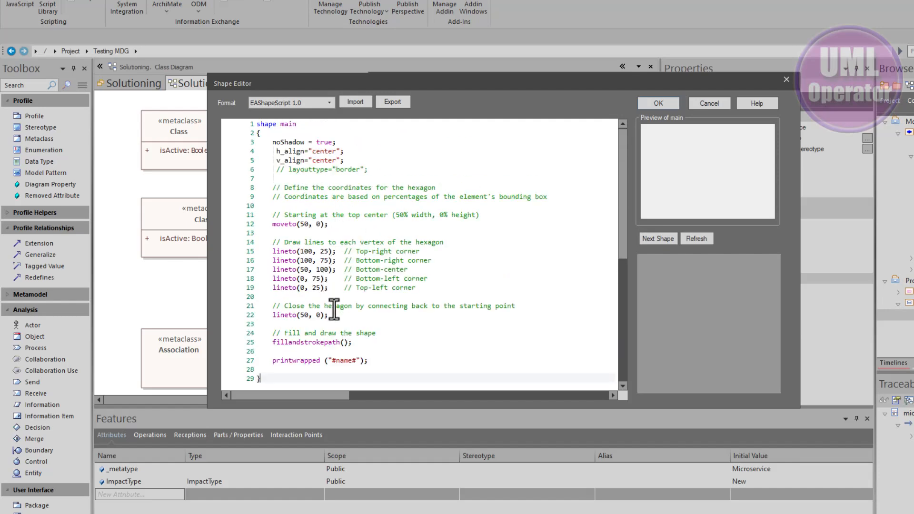
scroll(295, 306, down, 3)
scroll(299, 219, up, 3)
click(650, 100)
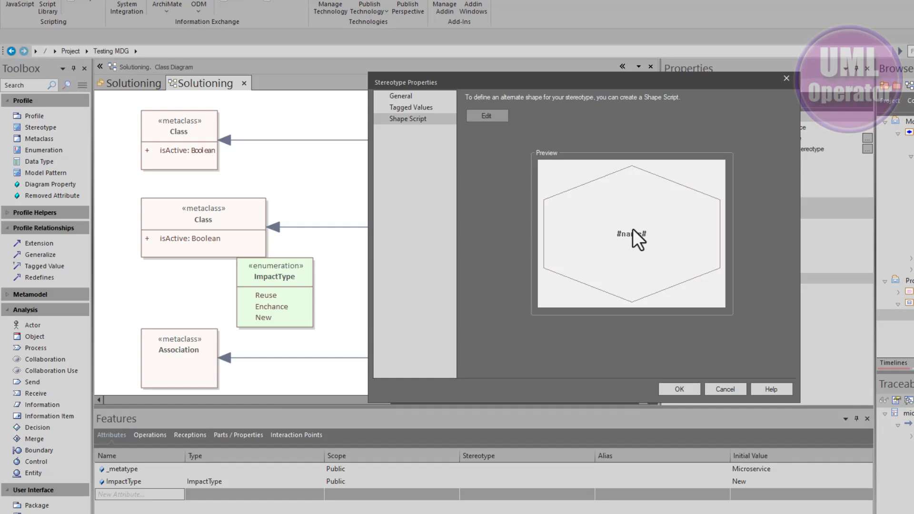
click(678, 388)
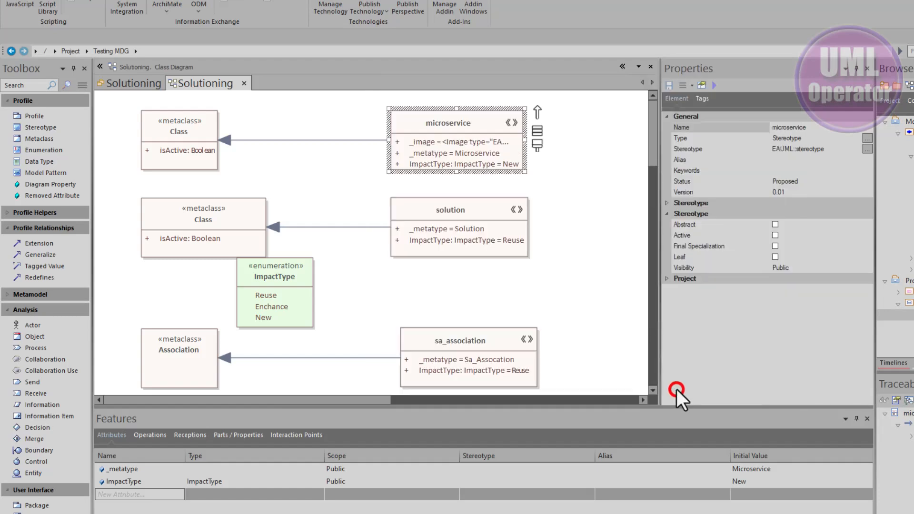
click(579, 276)
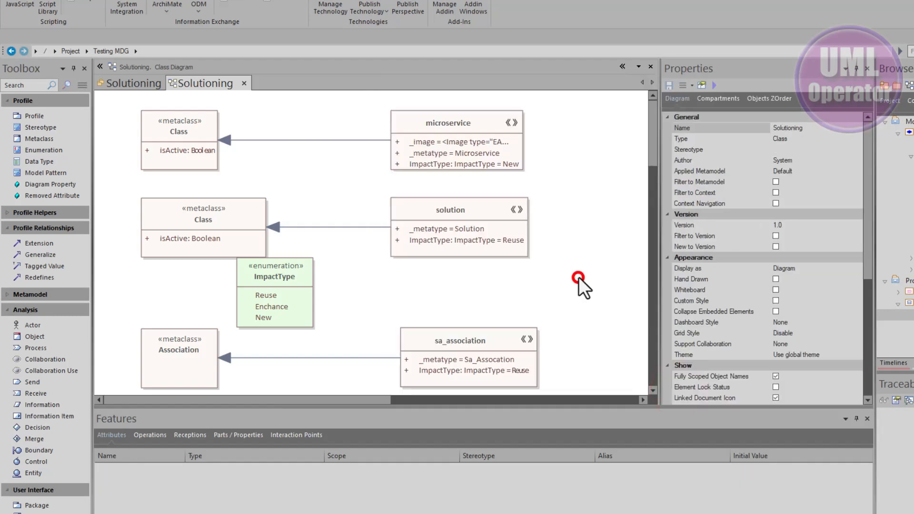
click(421, 142)
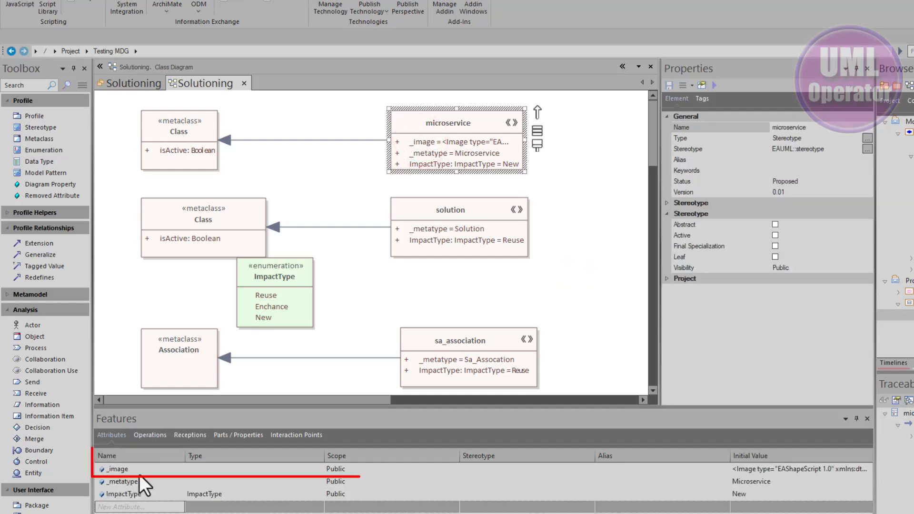
- Return to the Solutioning package diagram and open the class diagram inside the SolutioningToolbox toolbox profile package
click(125, 495)
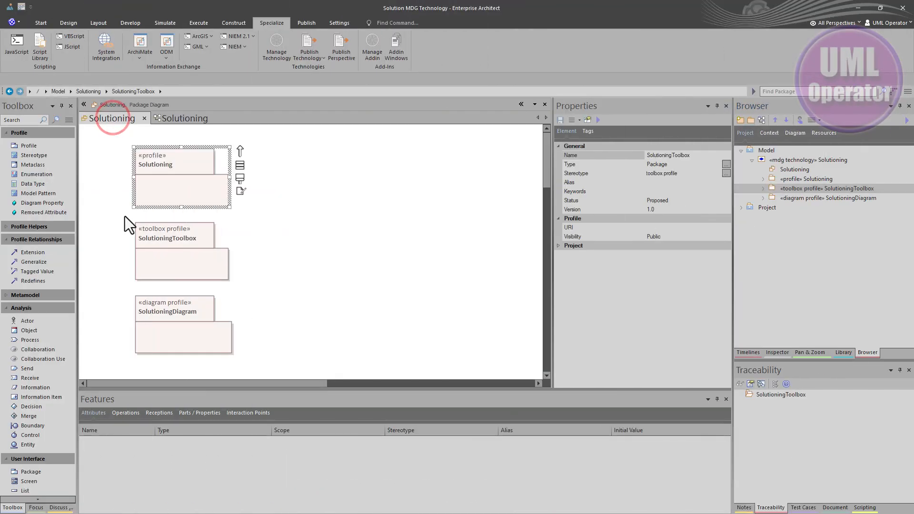
click(163, 261)
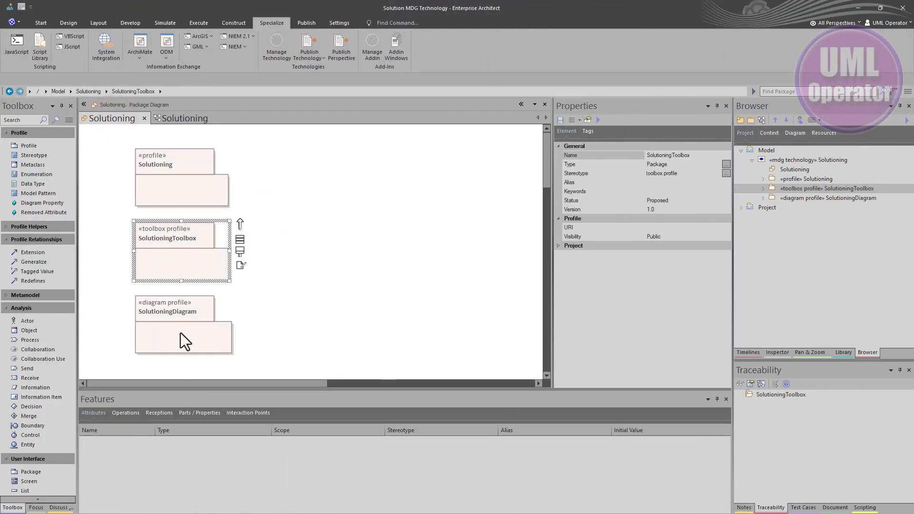
click(182, 265)
double_click(181, 265)
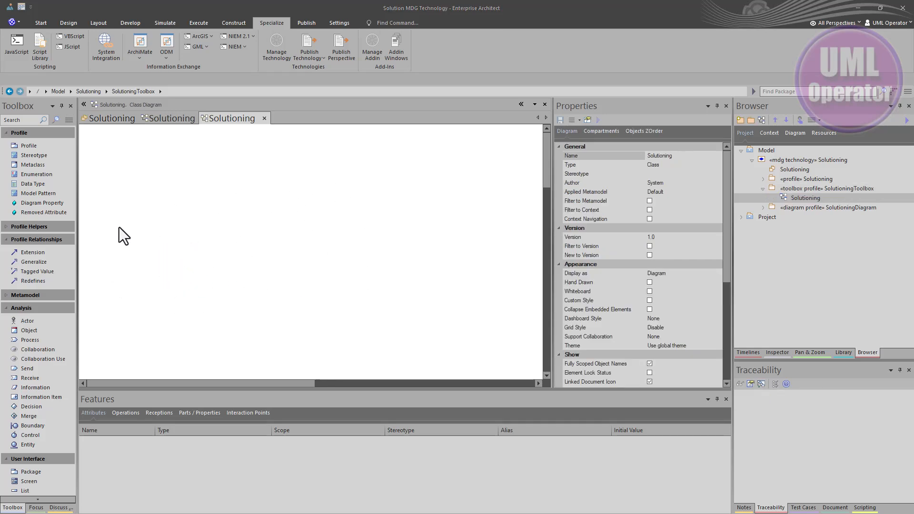
- Start a new toolbox page on the SolutioningToolbox diagram using the Profile Helpers and name it Solution Diagram
click(5, 227)
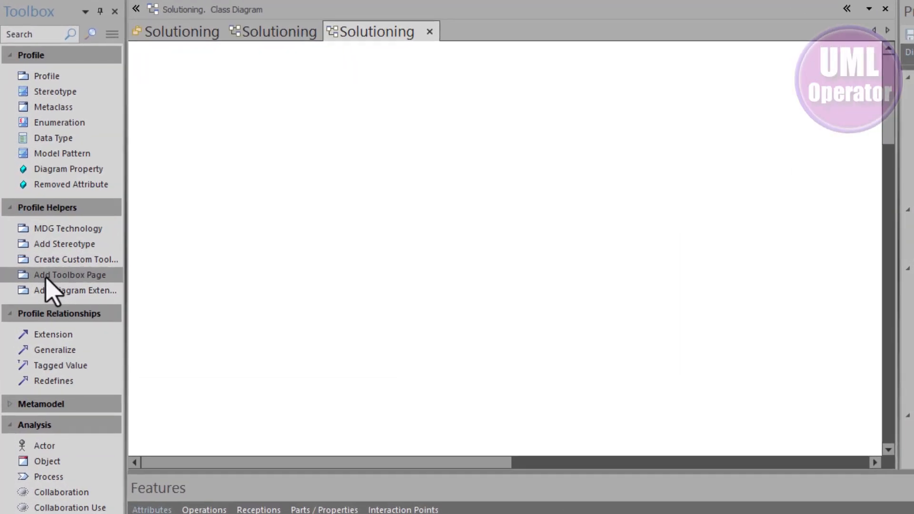
click(46, 279)
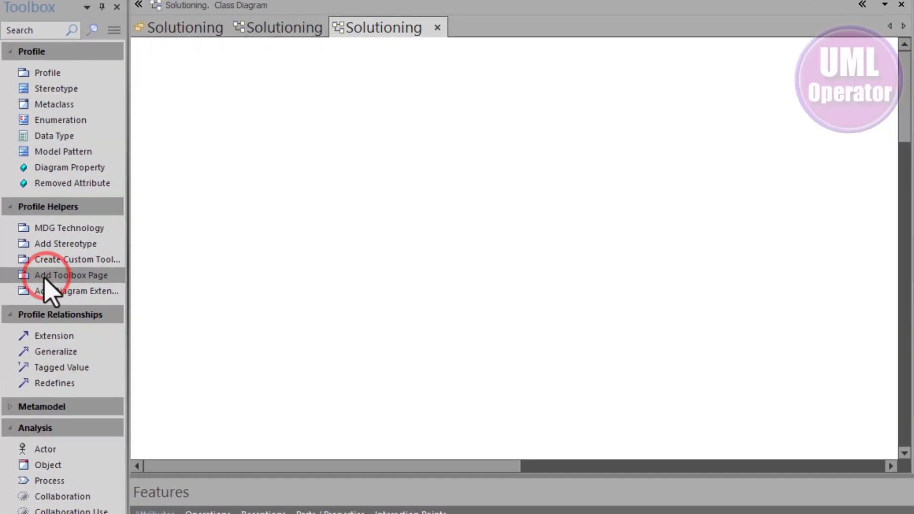
drag(126, 276, 485, 226)
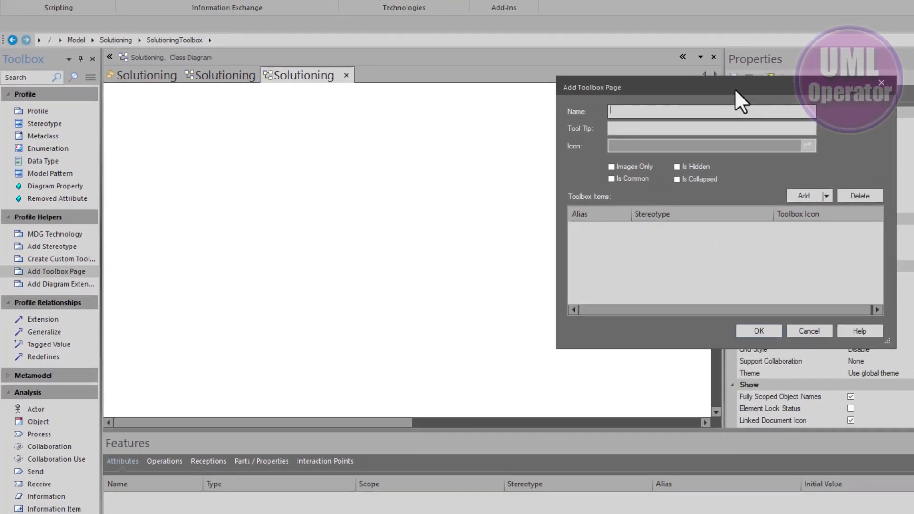
drag(734, 84, 552, 96)
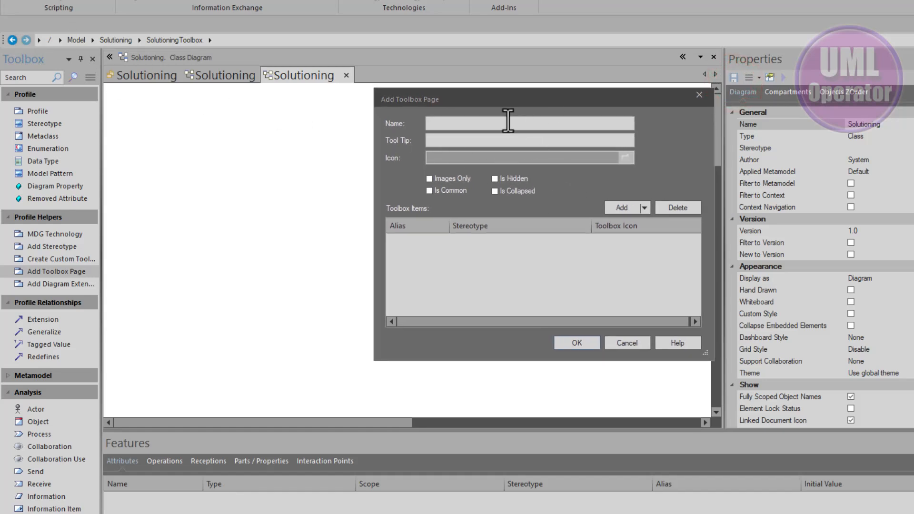
click(492, 122)
text(Solution Diagram)
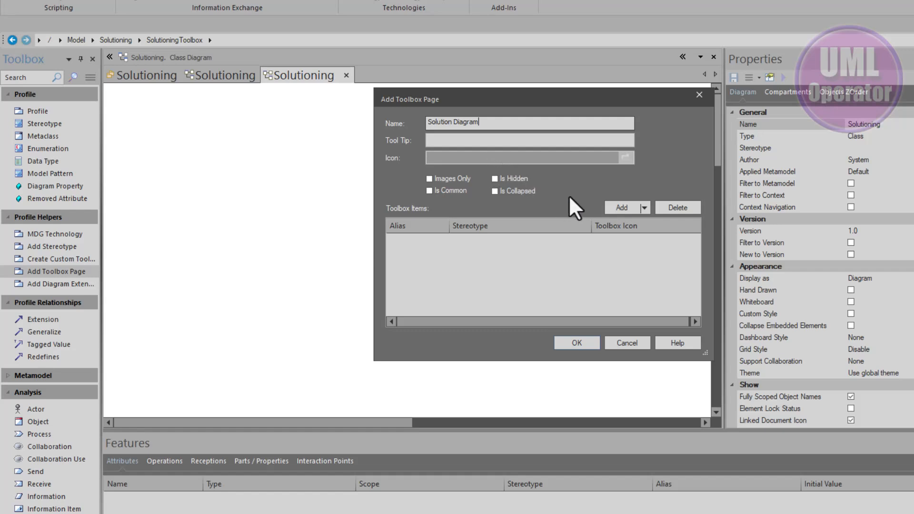
- Add the solution stereotype from the Solutioning profile to the page's toolbox items with the alias Application
click(645, 208)
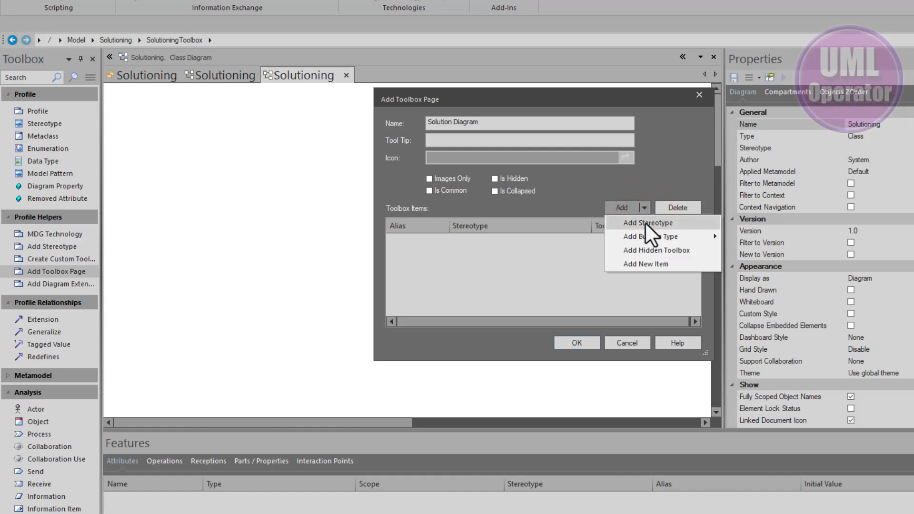
click(645, 222)
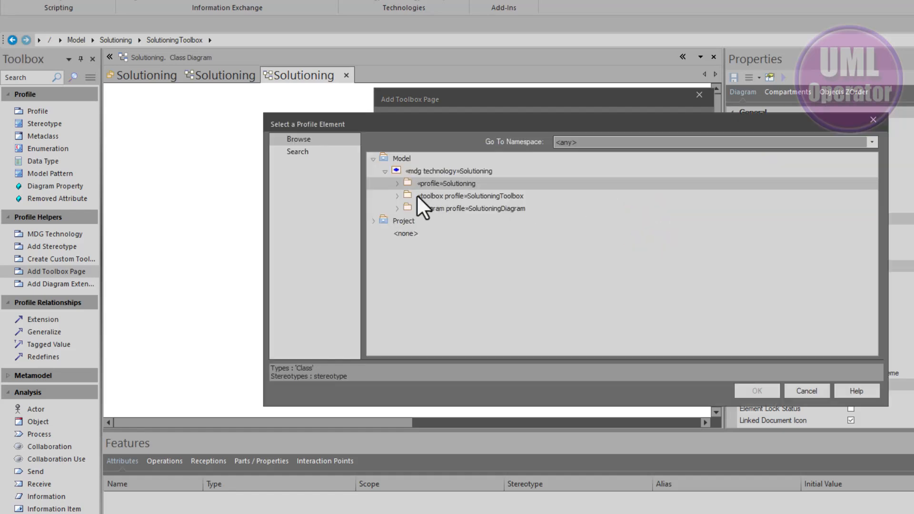
click(397, 184)
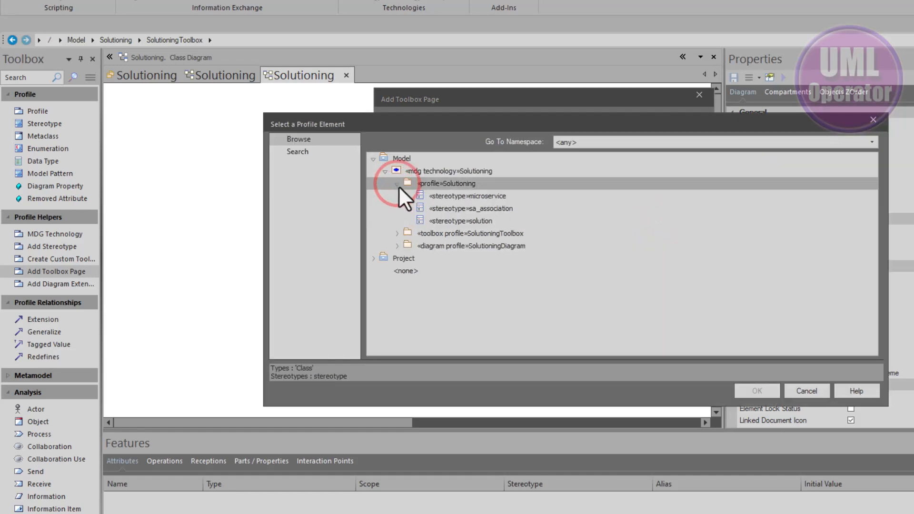
click(452, 196)
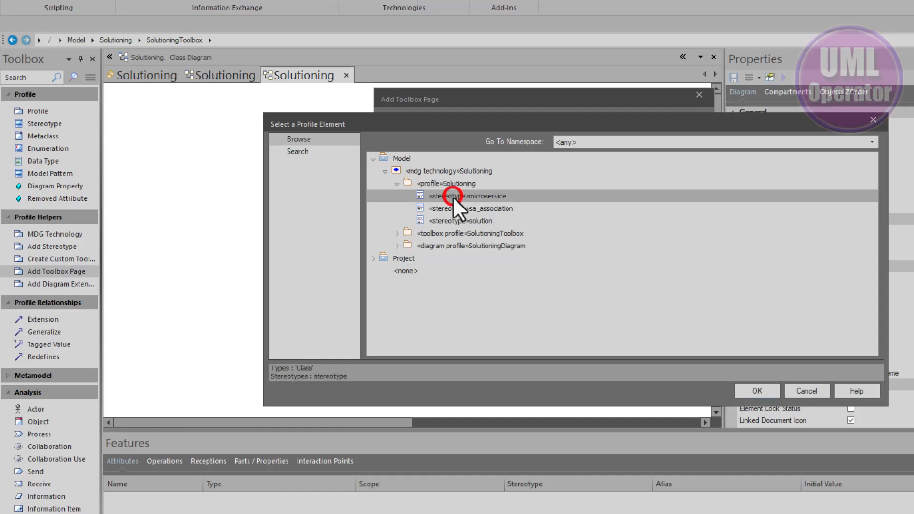
click(453, 210)
click(456, 221)
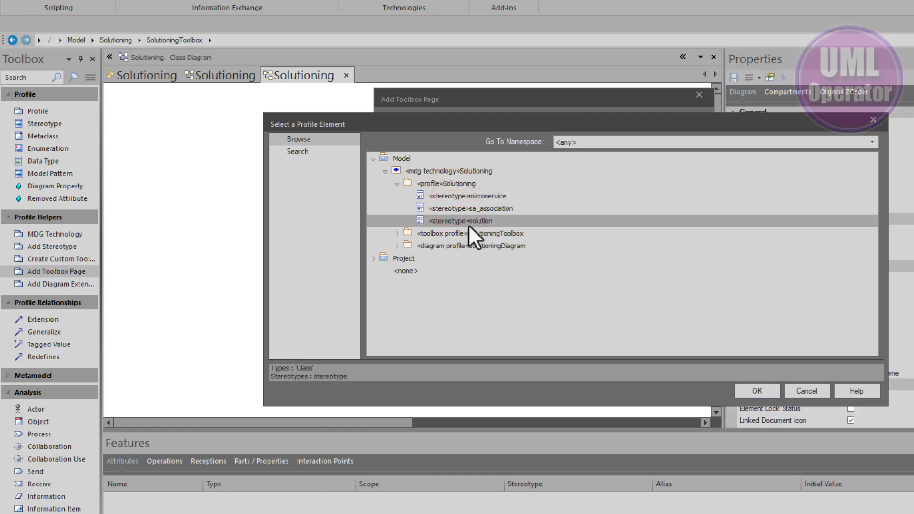
click(758, 392)
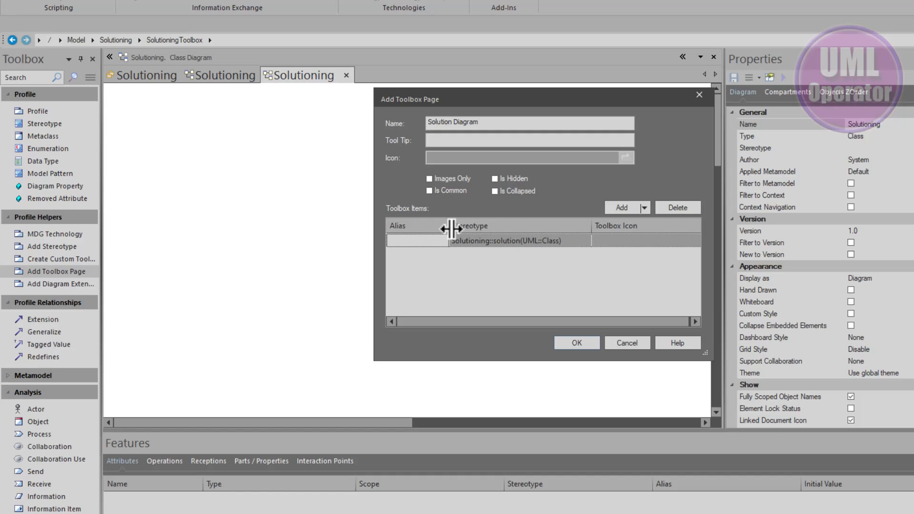
text(Application)
key(Return)
- Add the microservice stereotype to the toolbox items with the alias Microservice
click(643, 206)
click(642, 219)
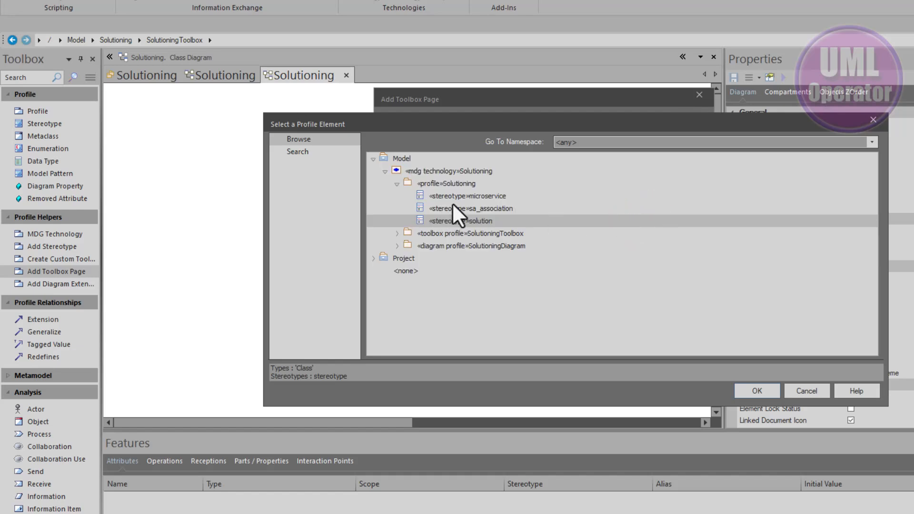
click(456, 196)
click(756, 390)
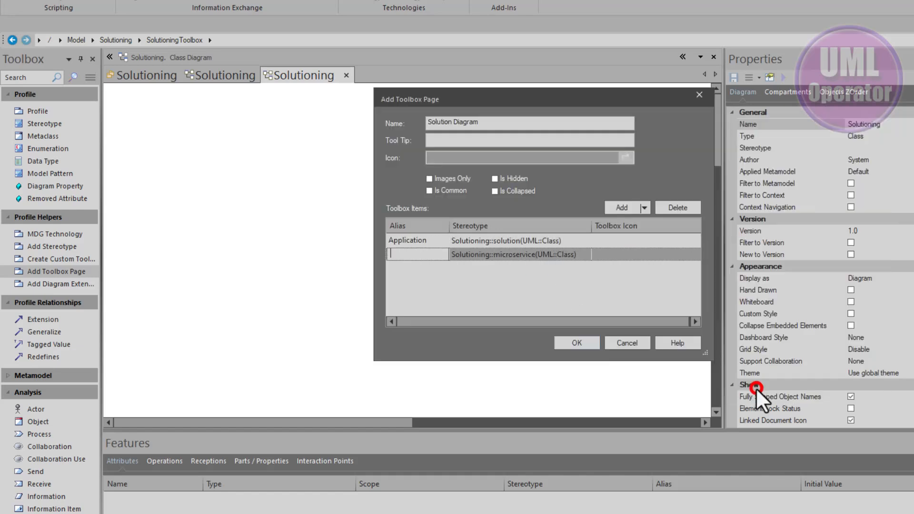
click(427, 253)
text(Microservice)
- Add the sa_association stereotype to the toolbox items with the alias Connector and create the toolbox page
click(619, 208)
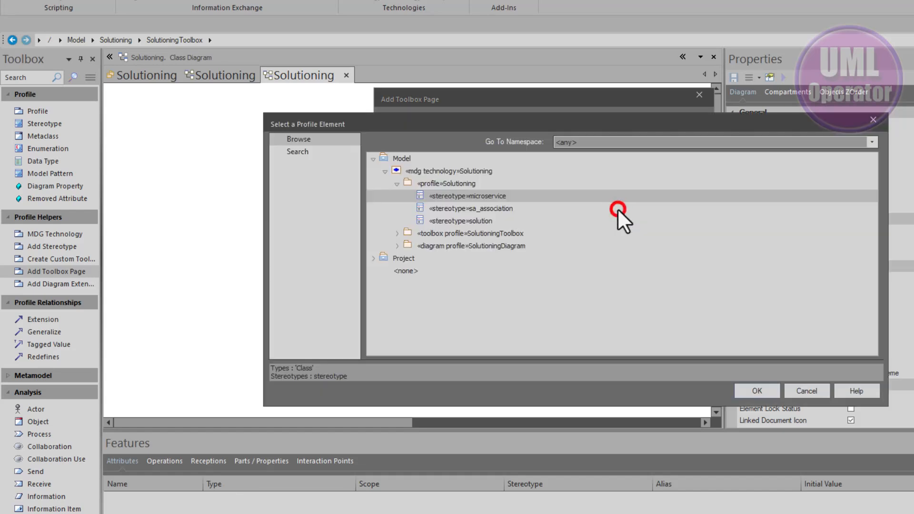
click(478, 208)
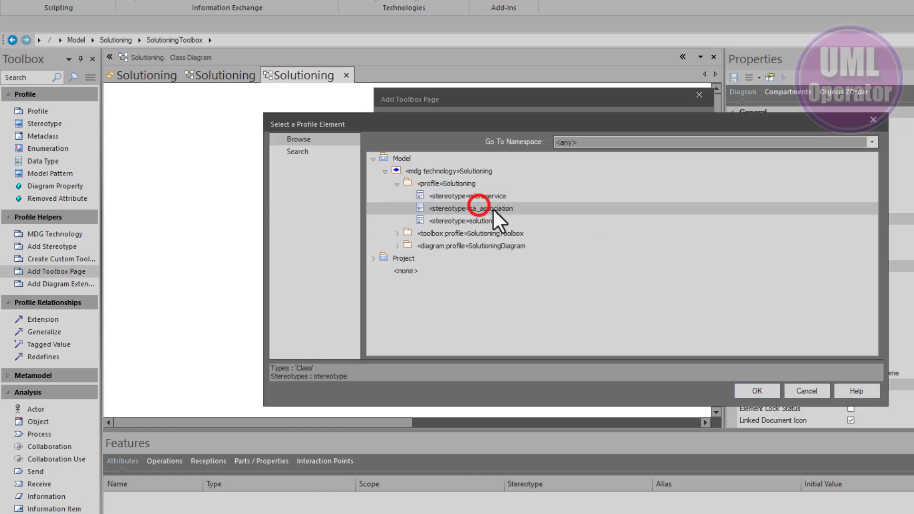
click(757, 392)
click(402, 268)
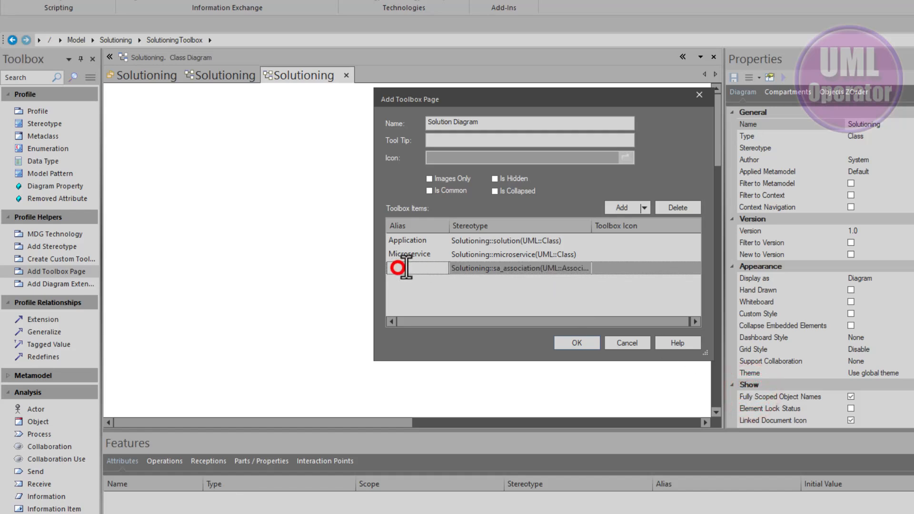
text(Connector)
click(574, 341)
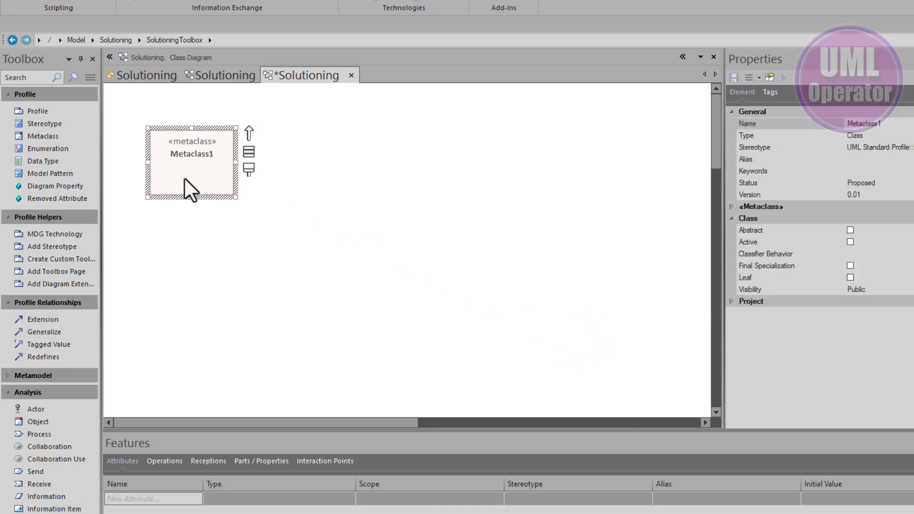
- Arrange the ToolboxPage metaclass directly above the Solution Diagram stereotype and save the diagram
drag(185, 179, 346, 157)
click(483, 238)
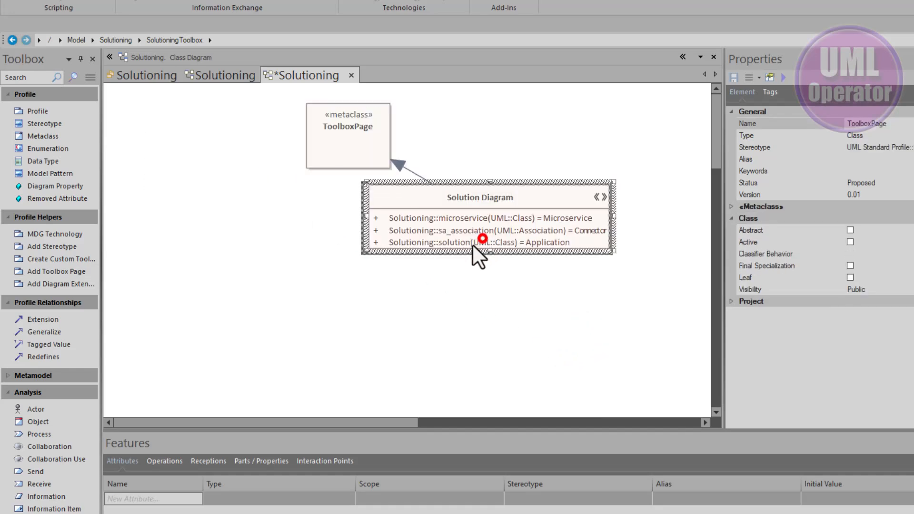
drag(483, 238, 339, 296)
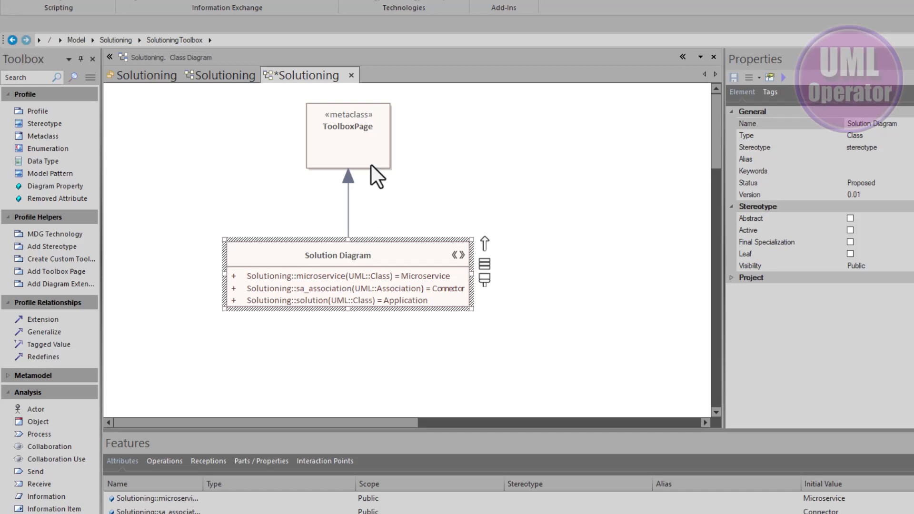
click(361, 150)
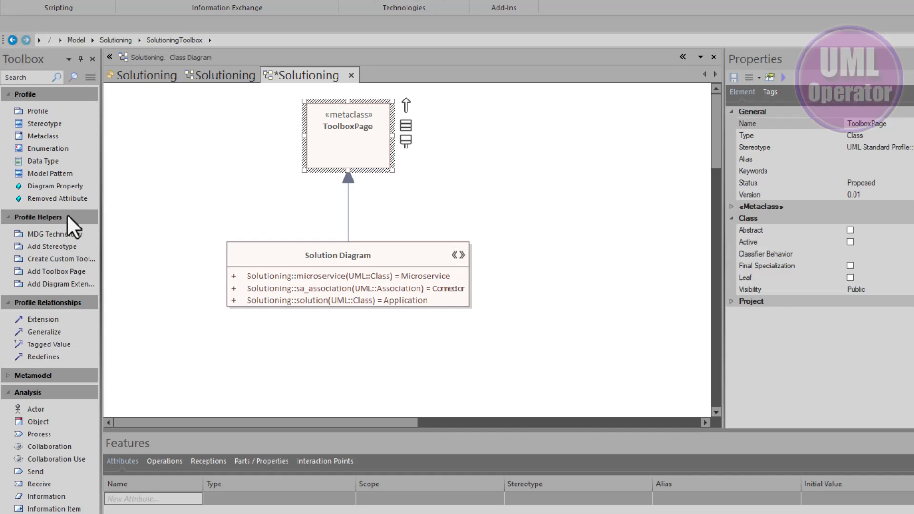
click(262, 183)
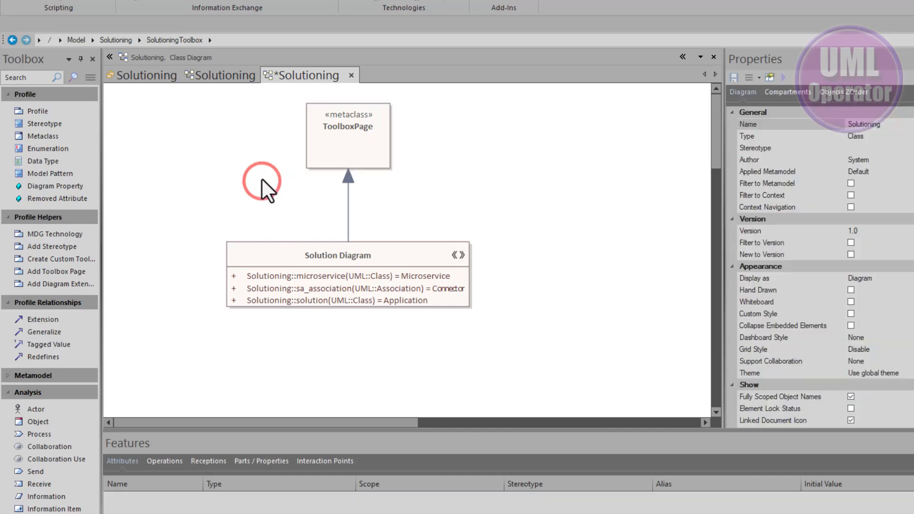
key(ctrl+s)
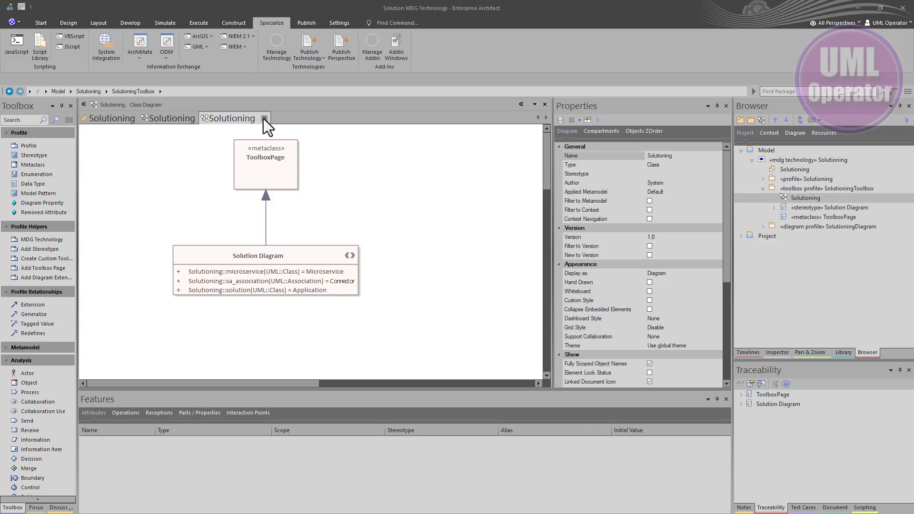
- Close the toolbox profile's diagram and open the class diagram inside the SolutioningDiagram diagram profile package
click(264, 118)
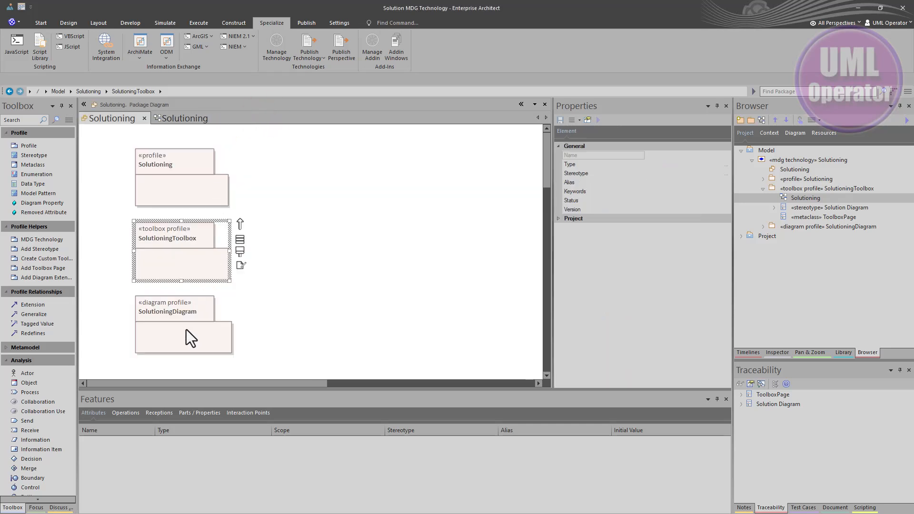
click(185, 331)
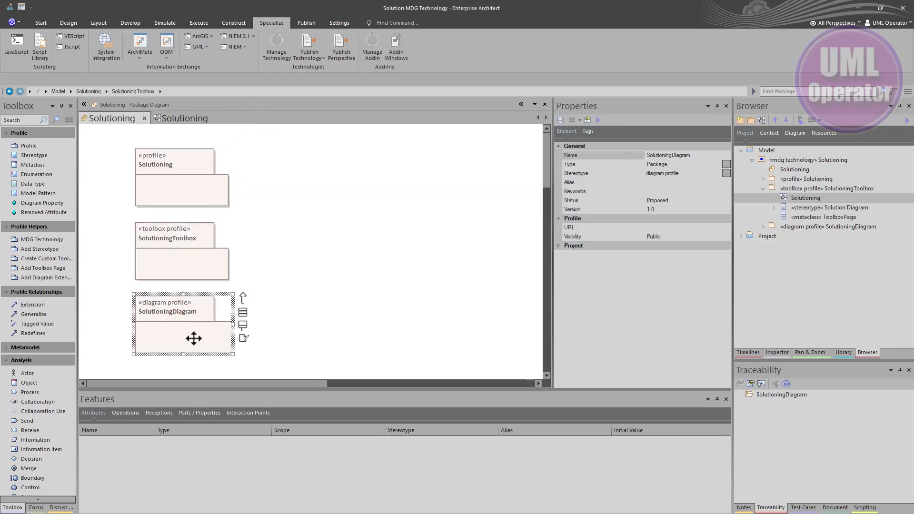
double_click(174, 346)
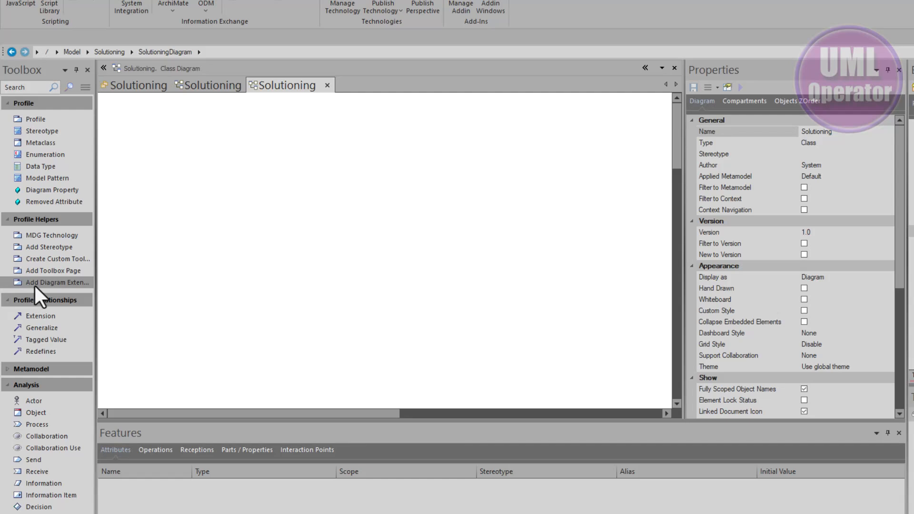
- Start a new diagram extension on the SolutioningDiagram diagram, named SolutionLayer, with the extension type Class
drag(35, 287, 267, 192)
drag(327, 208, 332, 215)
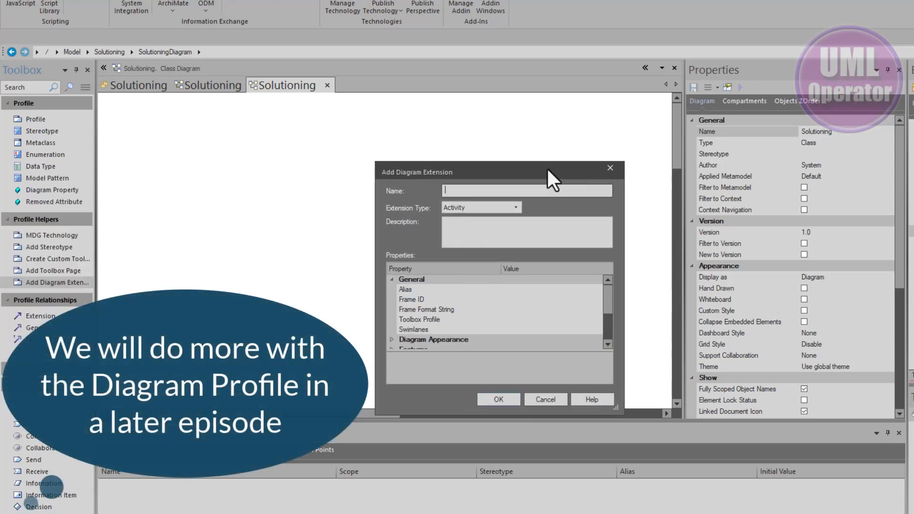
click(570, 180)
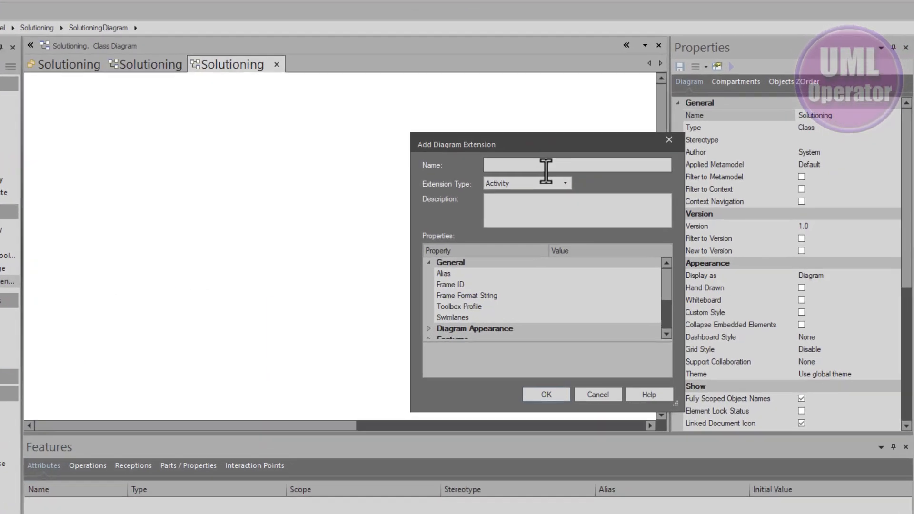
text(SolutionLayer)
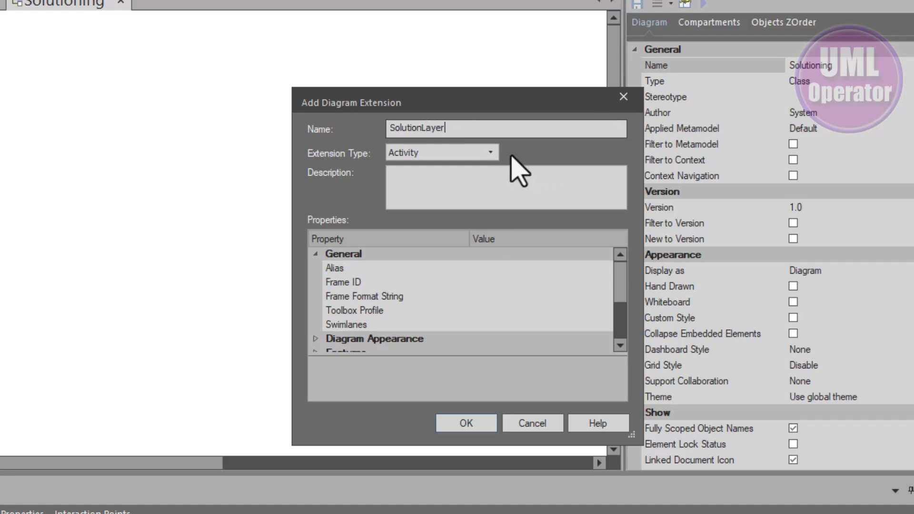
click(491, 152)
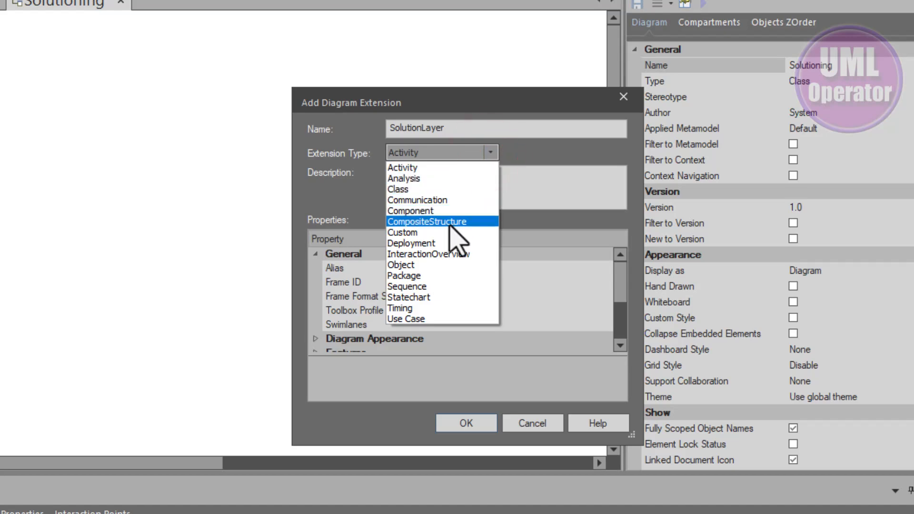
click(407, 189)
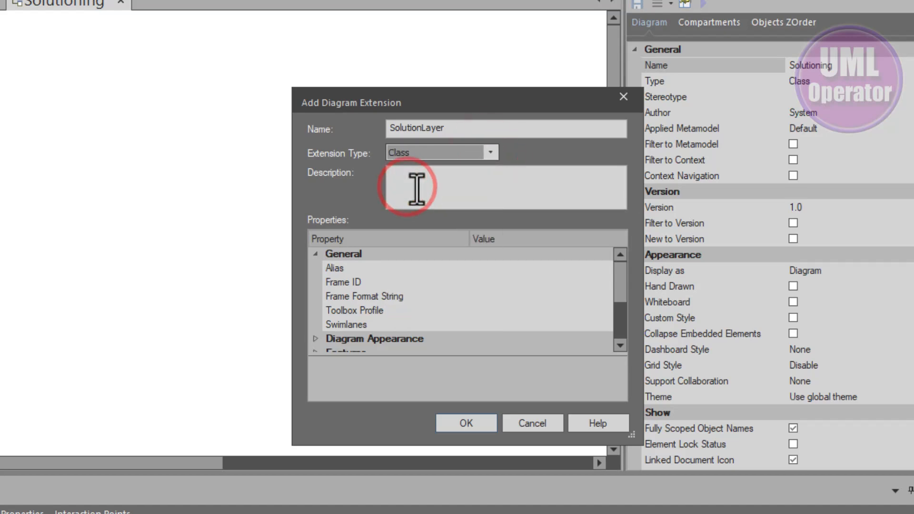
- Examine the diagram extension's available properties under Diagram Appearance, Features, Elements and Connector
click(441, 181)
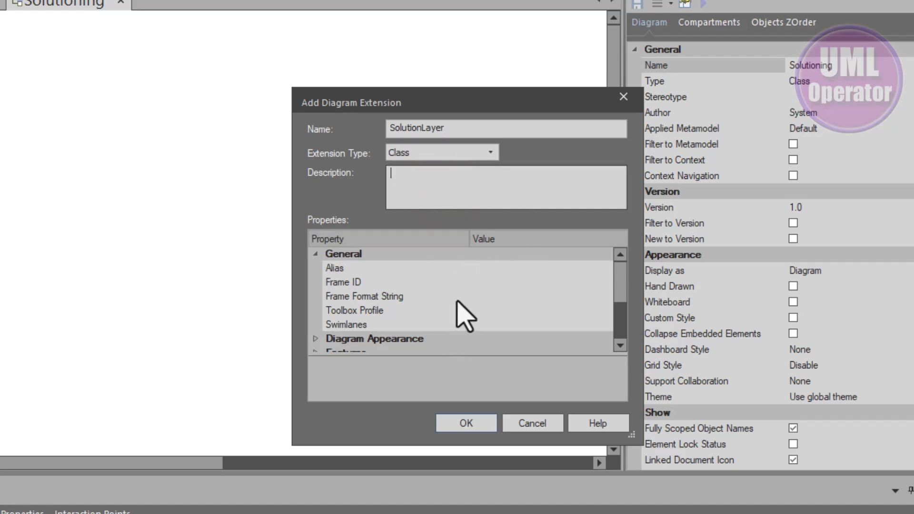
scroll(377, 301, down, 3)
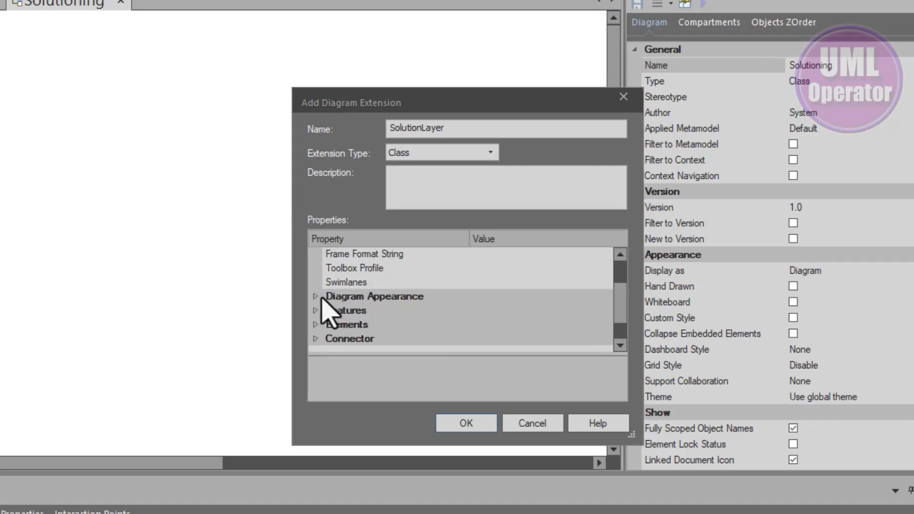
click(315, 296)
scroll(381, 321, down, 2)
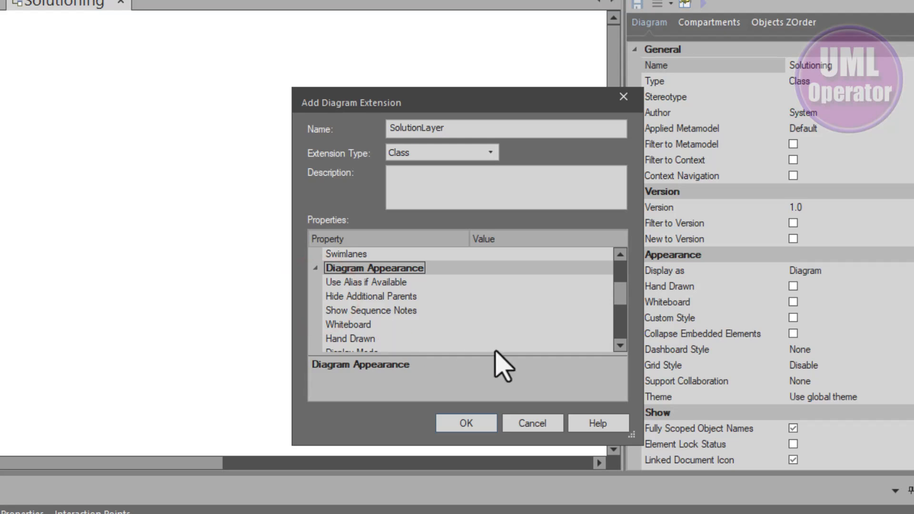
scroll(470, 321, down, 3)
scroll(469, 319, down, 1)
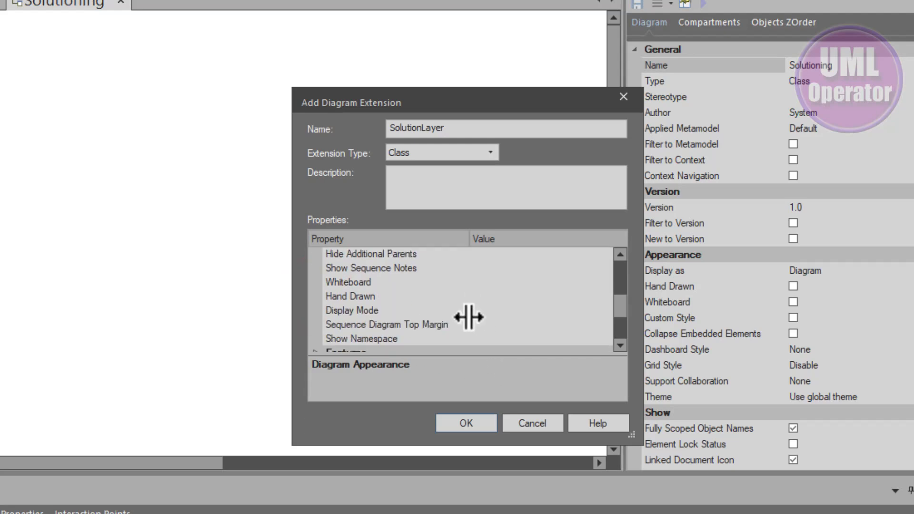
scroll(469, 318, down, 1)
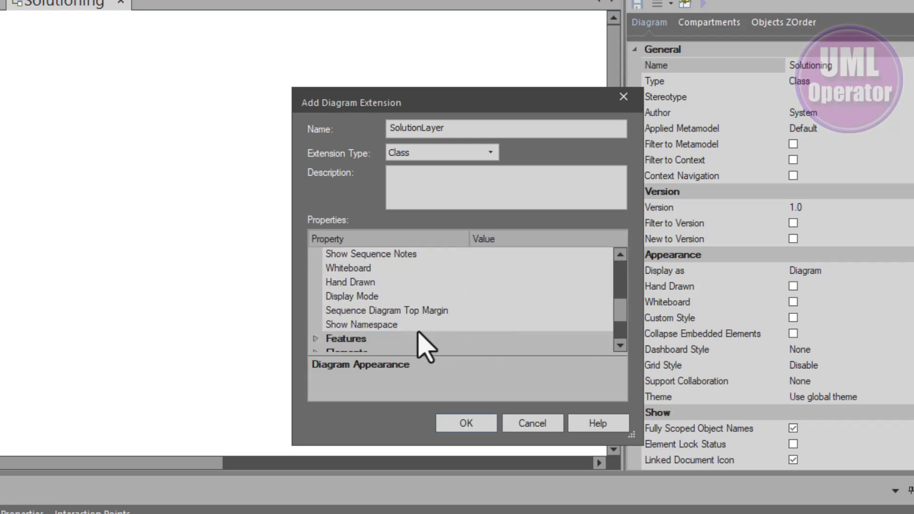
click(307, 338)
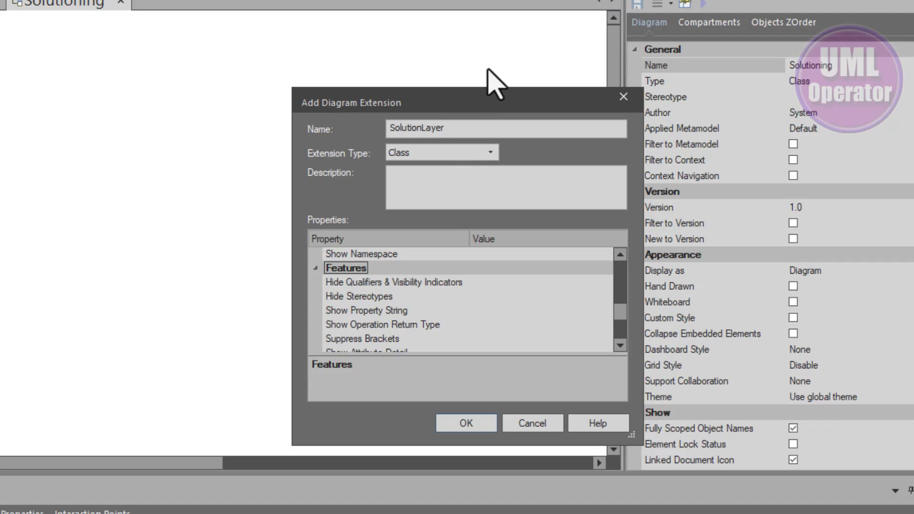
drag(484, 87, 486, 1)
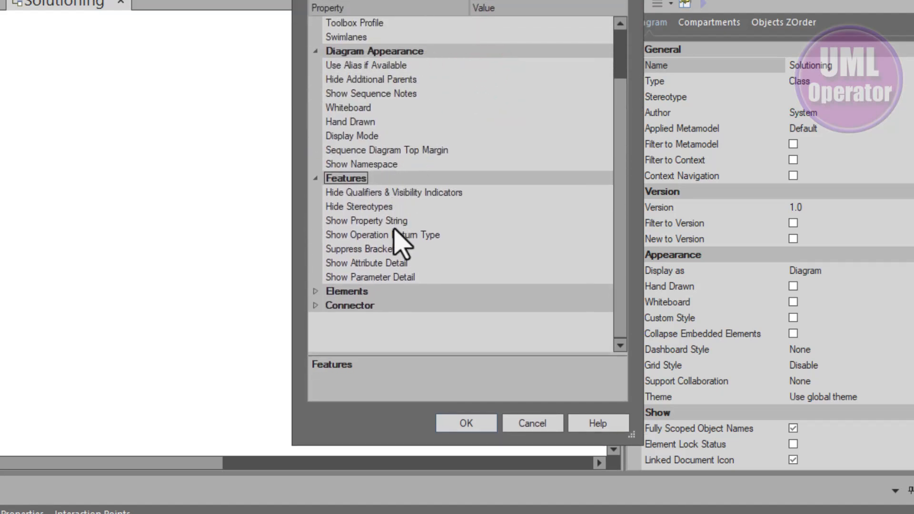
click(315, 292)
scroll(381, 312, down, 3)
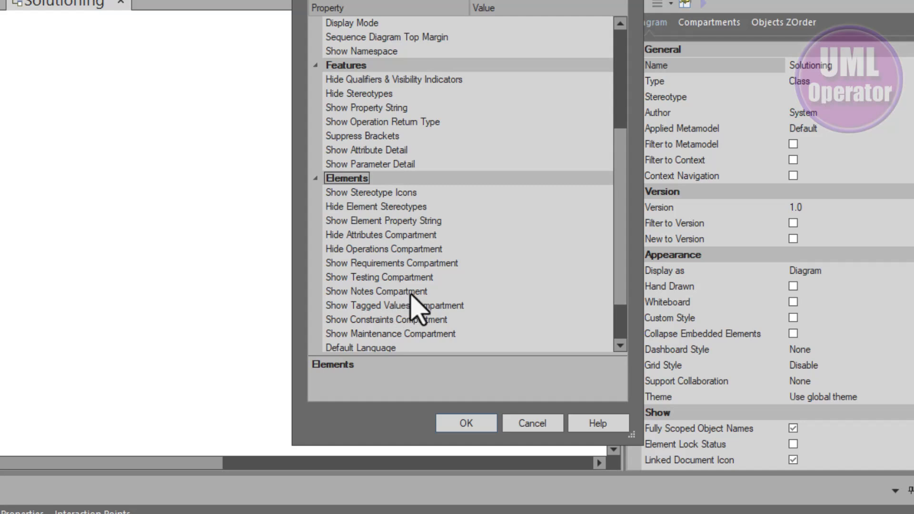
scroll(412, 301, down, 1)
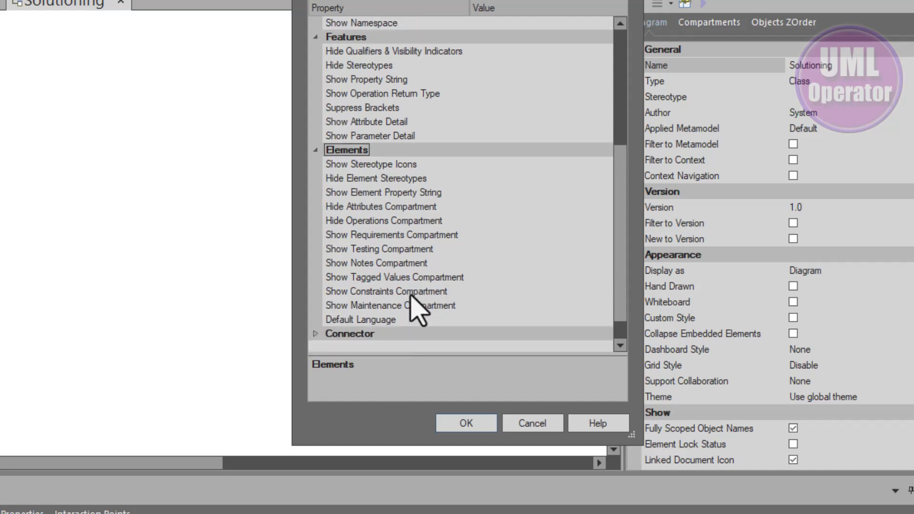
click(314, 331)
scroll(354, 328, down, 4)
scroll(362, 321, up, 5)
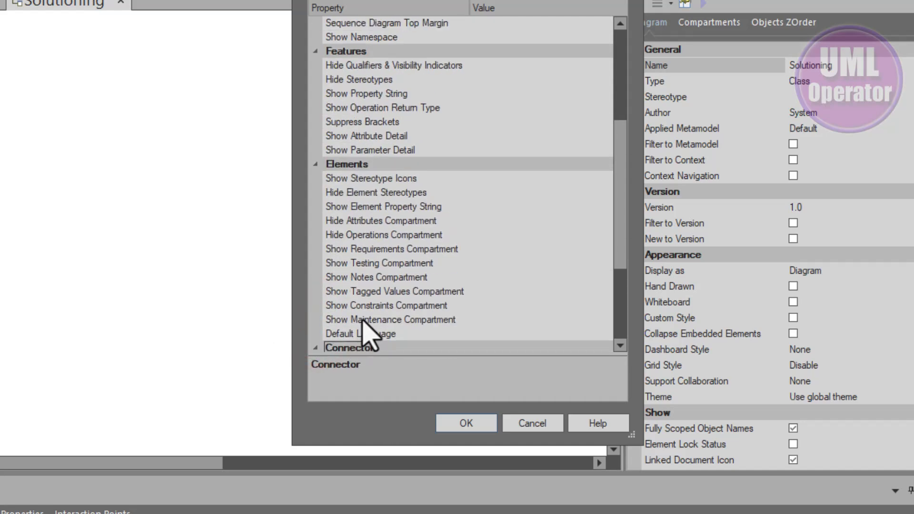
scroll(384, 321, up, 4)
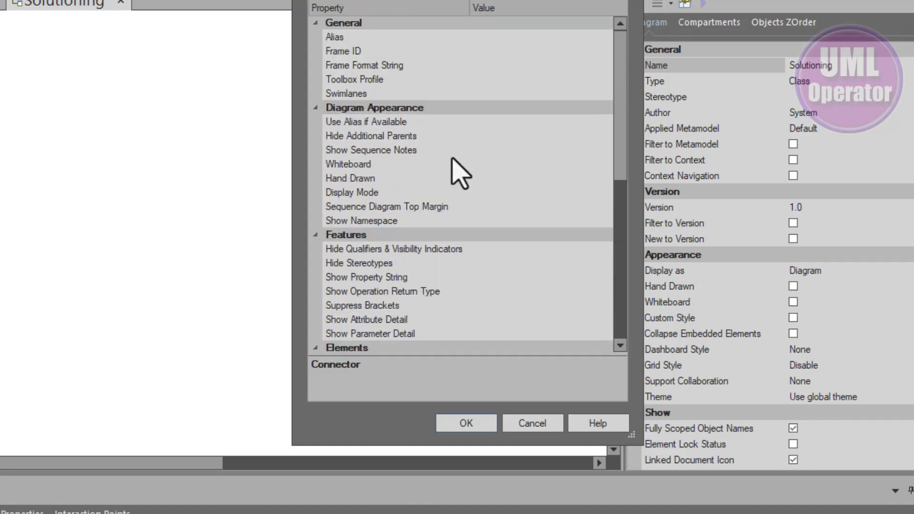
- Set the SolutionLayer extension's toolbox profile to Solutioning and create the diagram extension
click(428, 79)
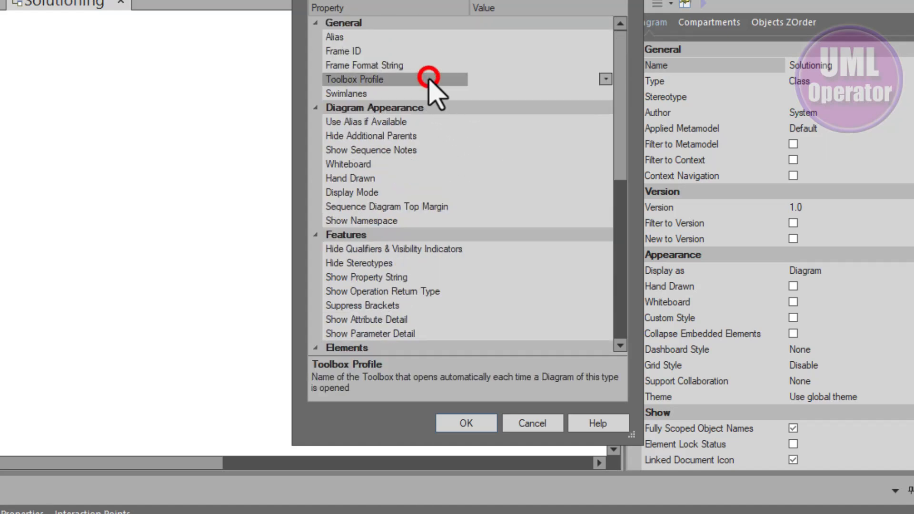
click(527, 79)
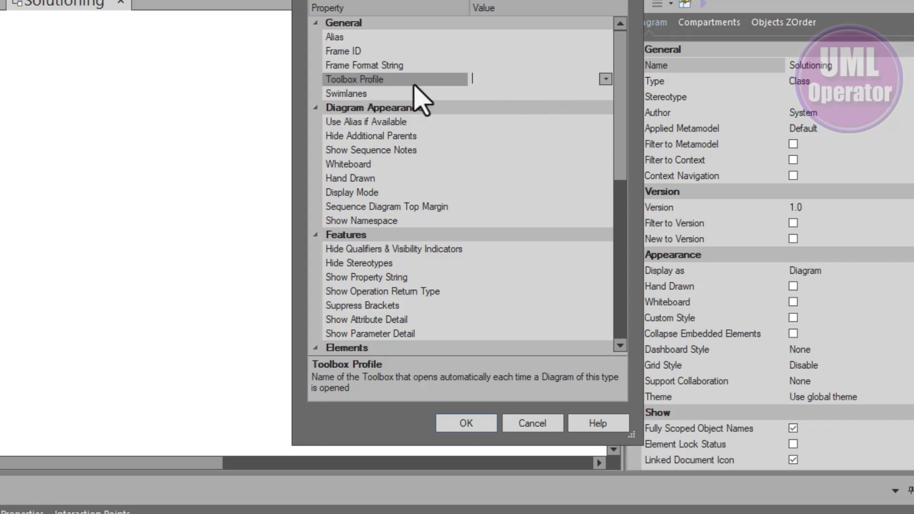
click(606, 78)
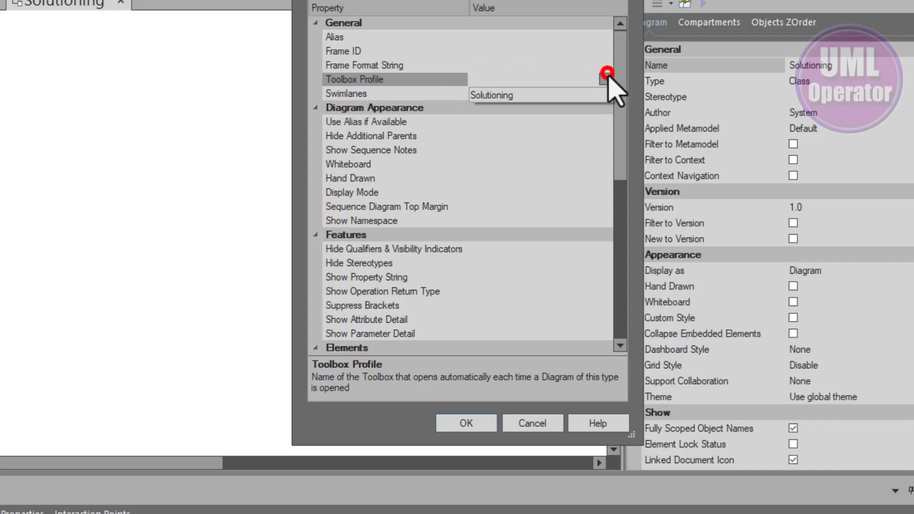
click(519, 96)
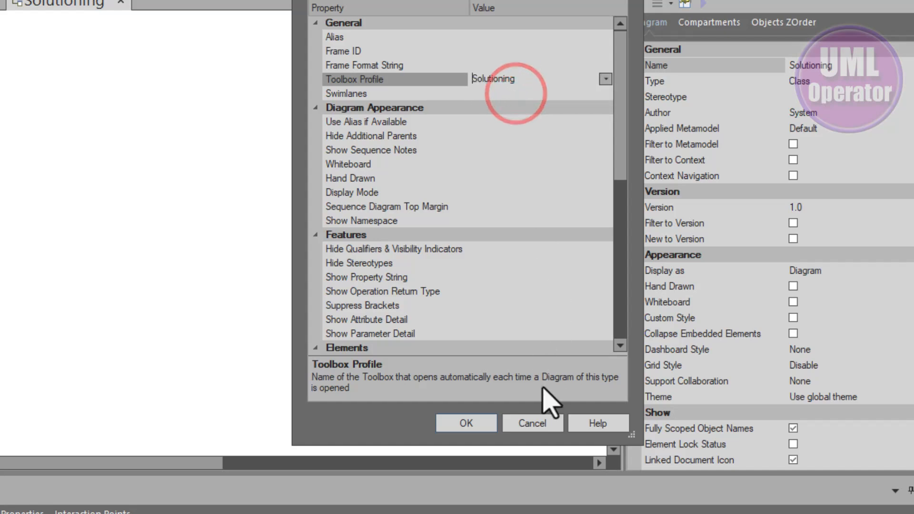
click(467, 423)
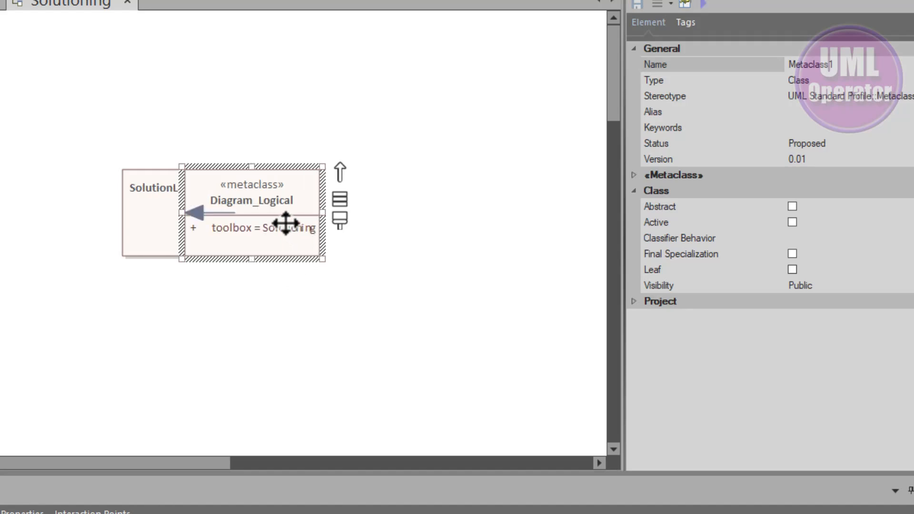
- Arrange the Diagram_Logical metaclass level with the SolutionLayer stereotype, to its right with a gap between them, and save the diagram
drag(283, 222, 218, 368)
drag(194, 205, 12, 199)
drag(199, 370, 270, 265)
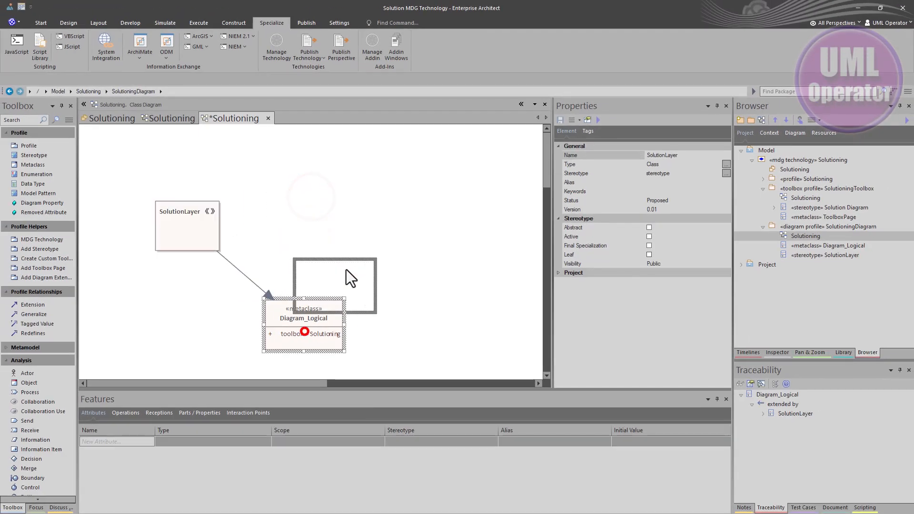
drag(351, 278, 344, 248)
click(295, 302)
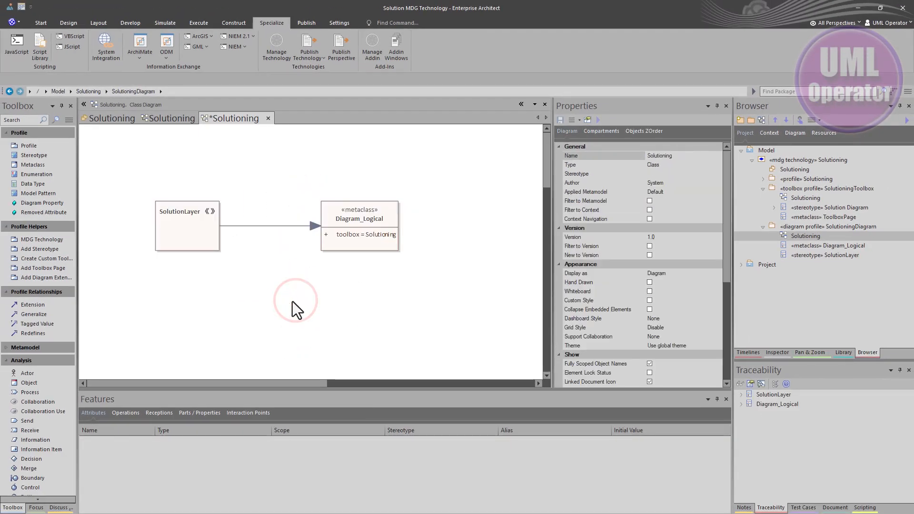
key(ctrl+s)
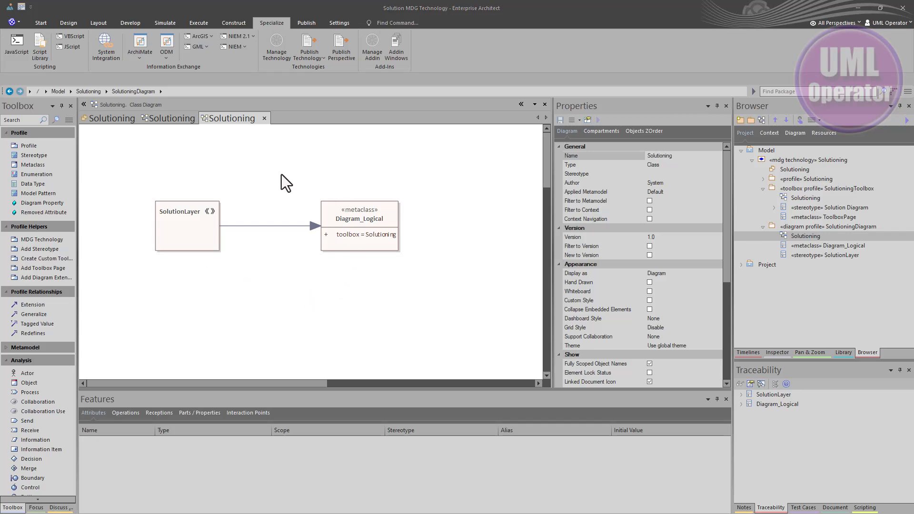
- Exclude the Solutioning technology from the Solution Design personal perspective and save the perspective set
click(760, 265)
click(741, 265)
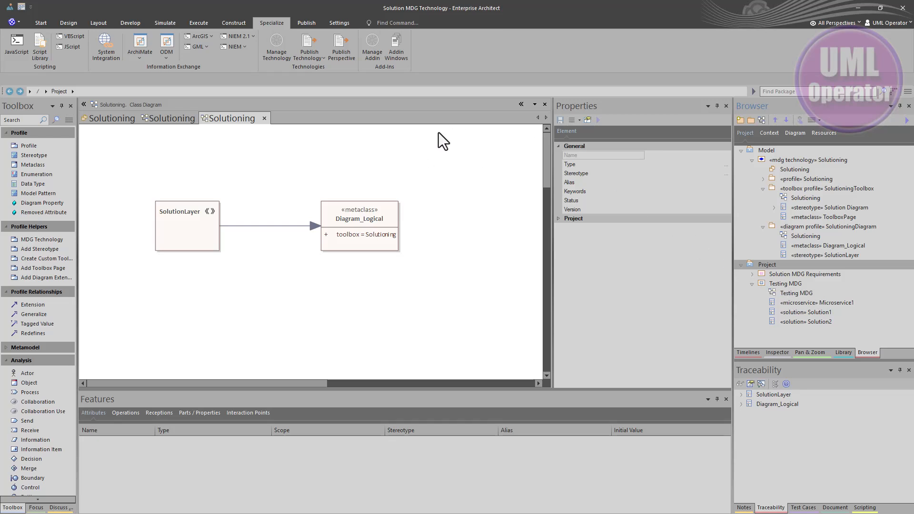
click(38, 24)
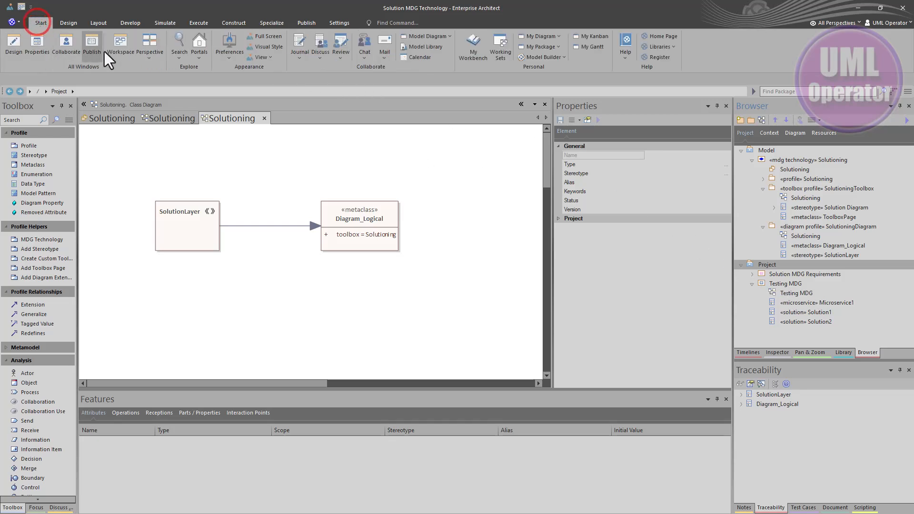
click(150, 60)
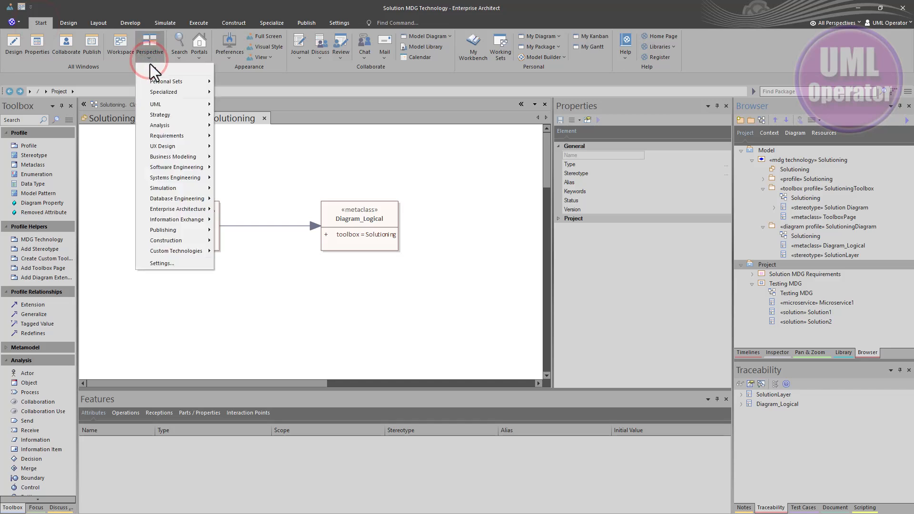
click(168, 264)
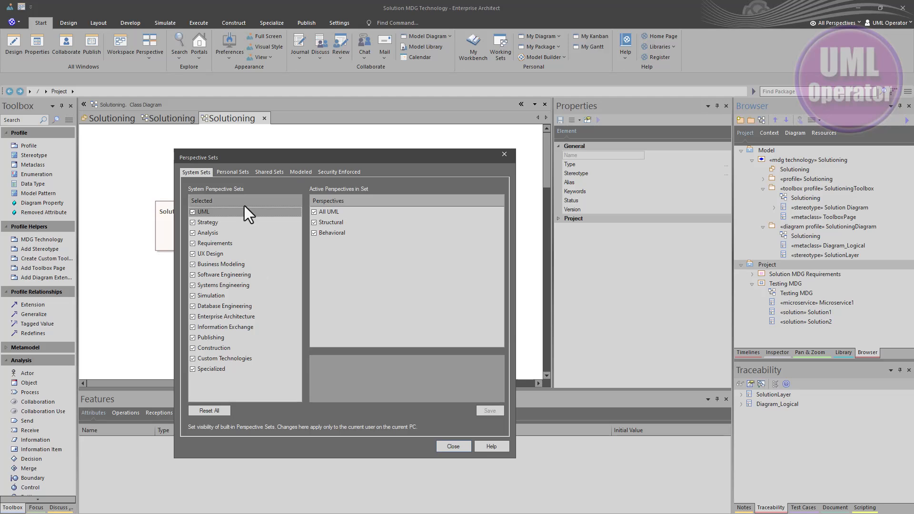
click(233, 172)
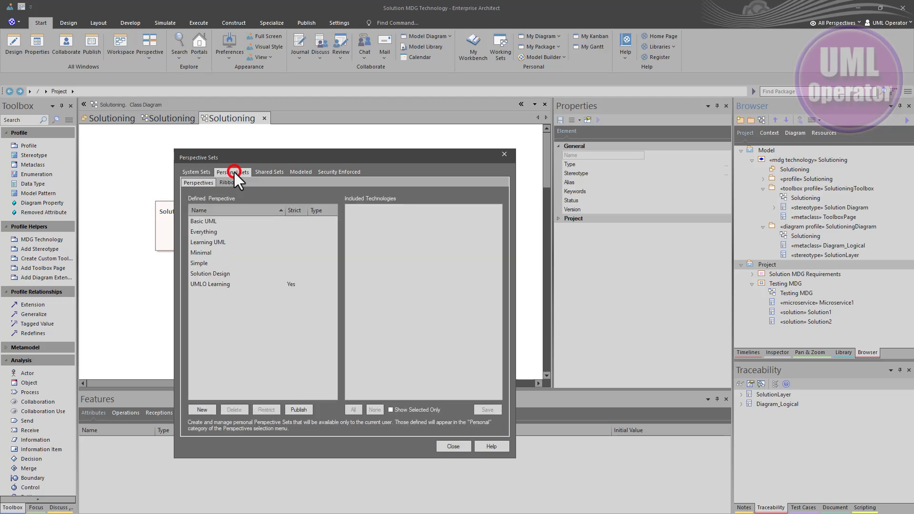
click(218, 274)
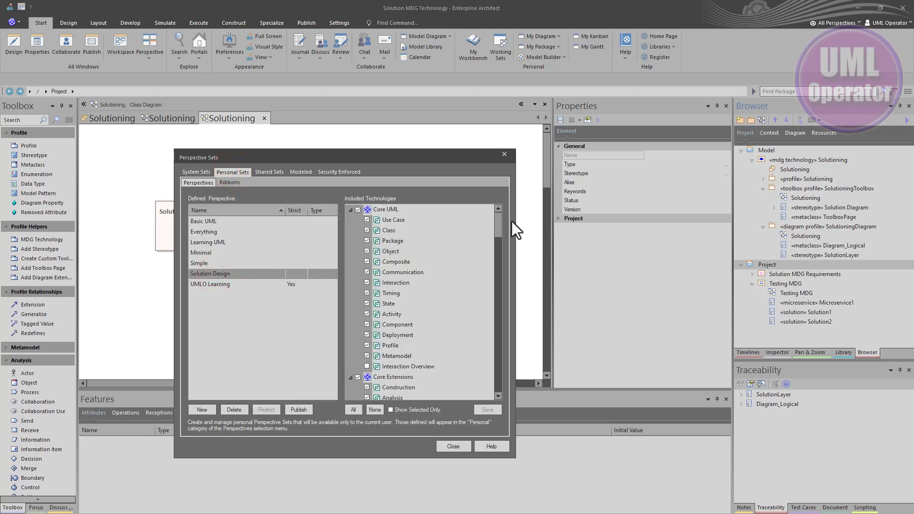
drag(501, 225, 499, 356)
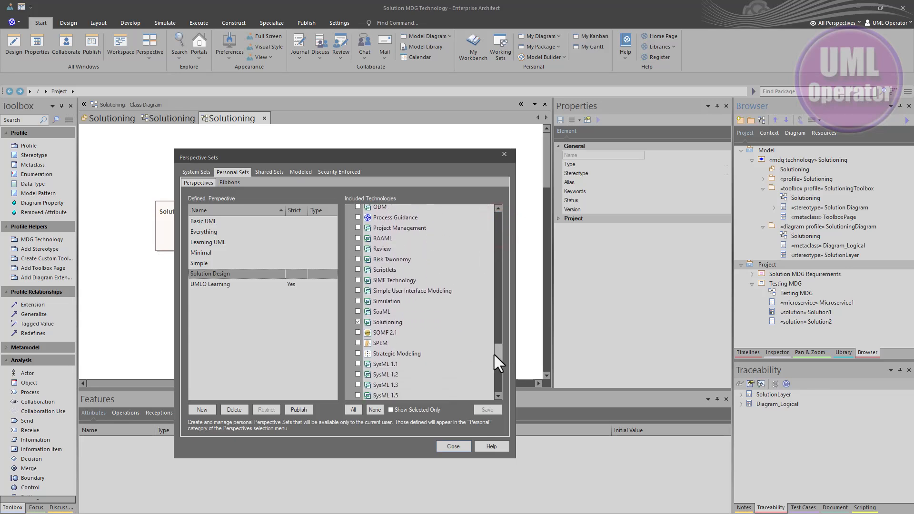
click(358, 322)
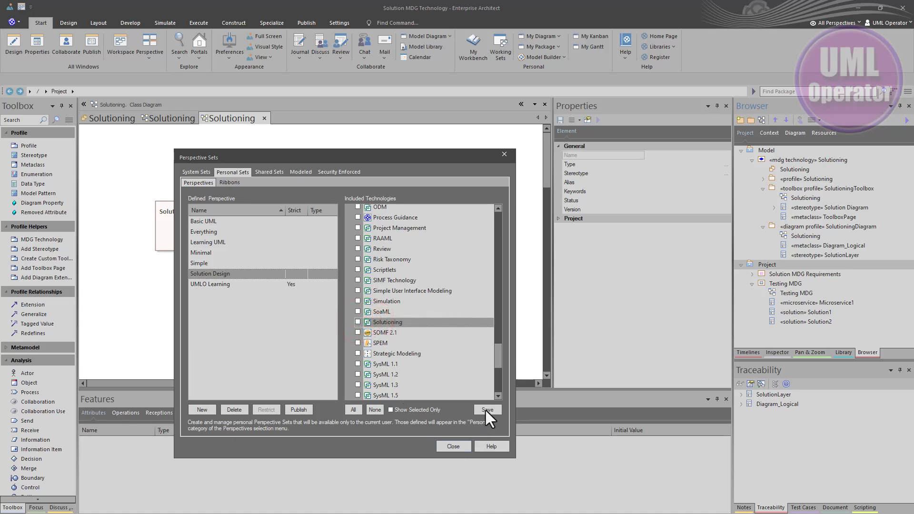
click(486, 410)
click(453, 447)
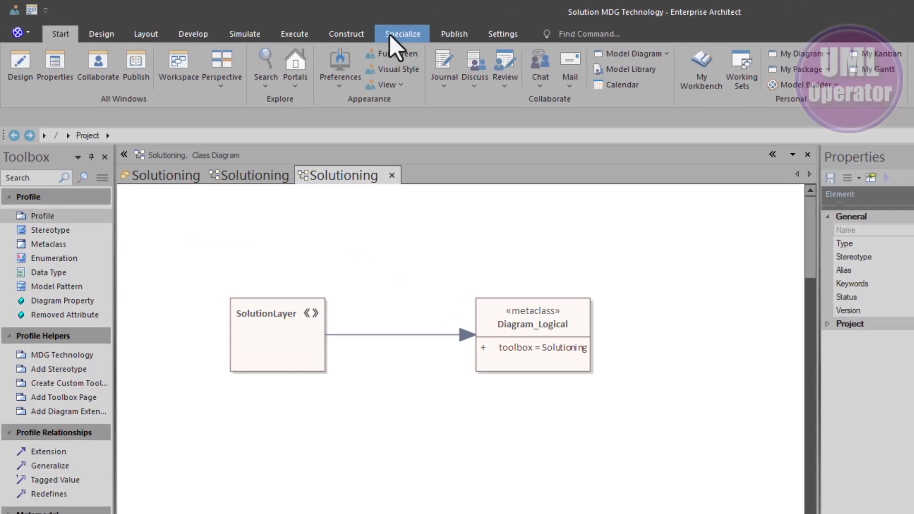
- Disable the Solutioning technology in the model's MDG technologies and apply the change
click(262, 23)
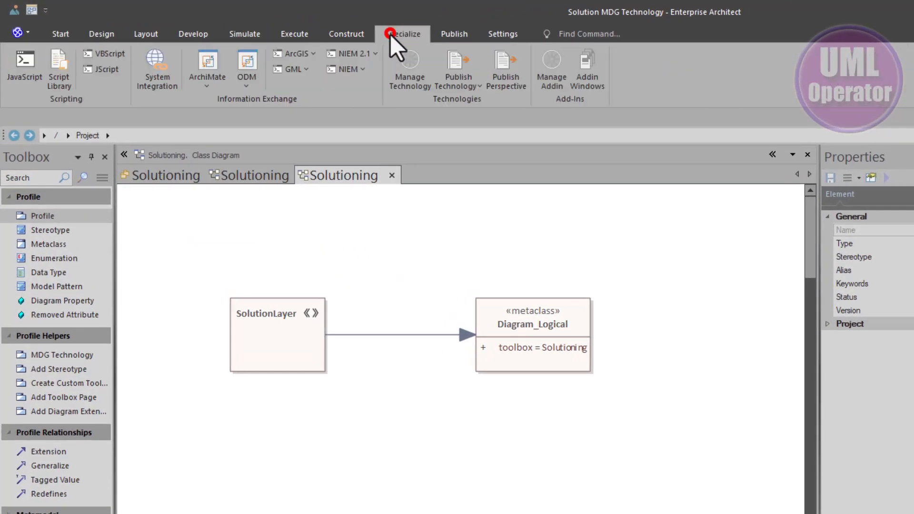
click(410, 86)
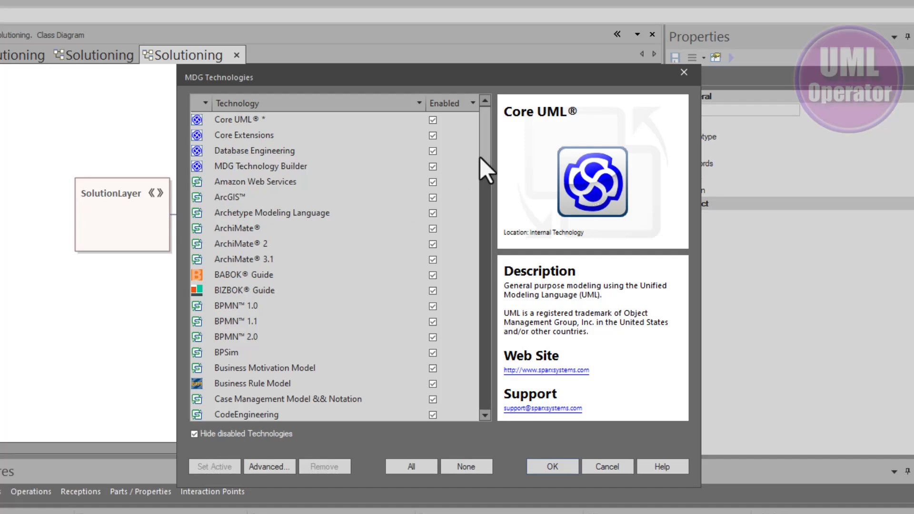
drag(484, 158, 484, 379)
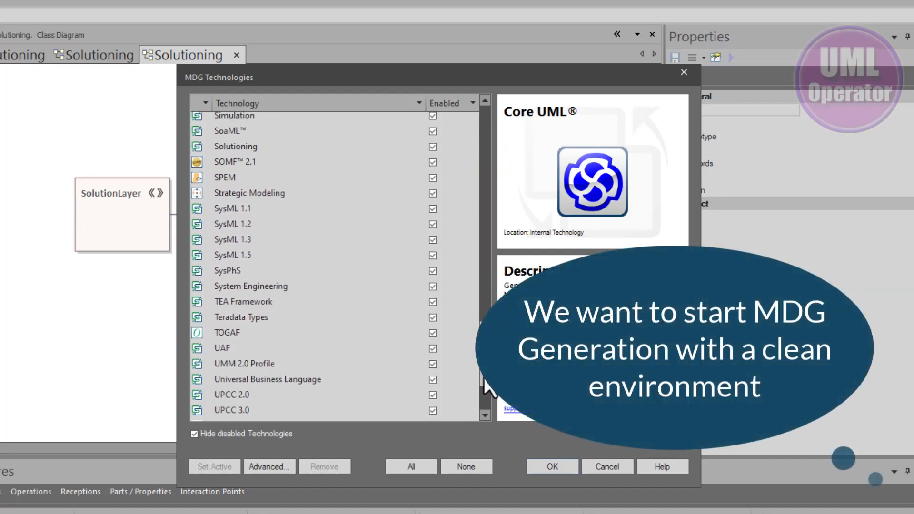
click(251, 148)
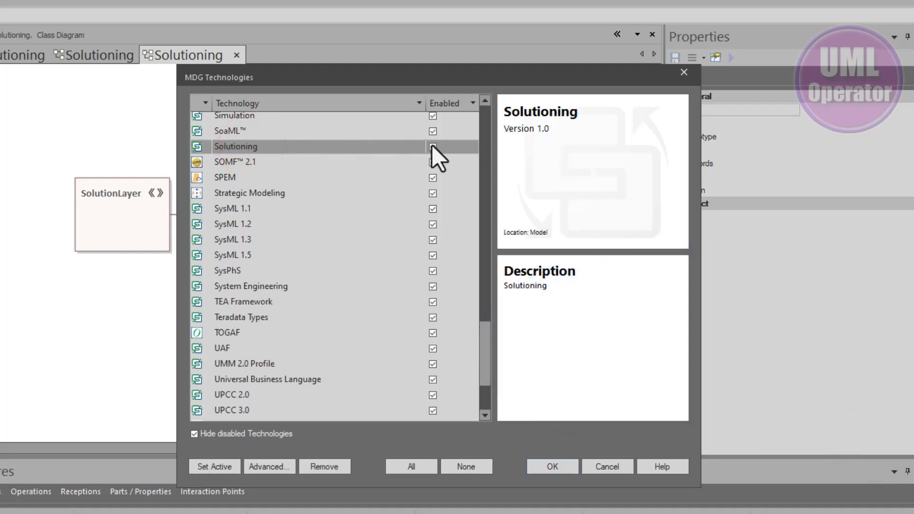
click(434, 147)
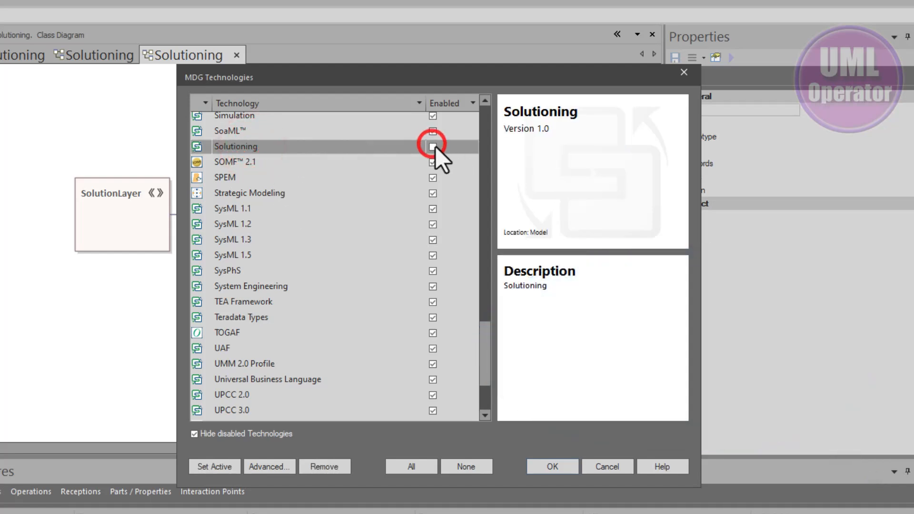
click(546, 465)
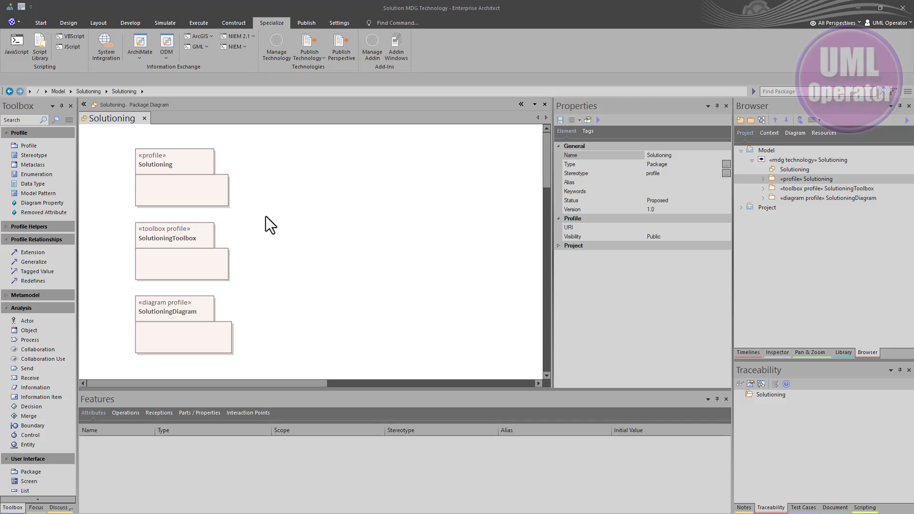
- Publish the Solutioning profile package as a UML profile, version 0.01 with all include options kept, overwriting the existing file
click(204, 190)
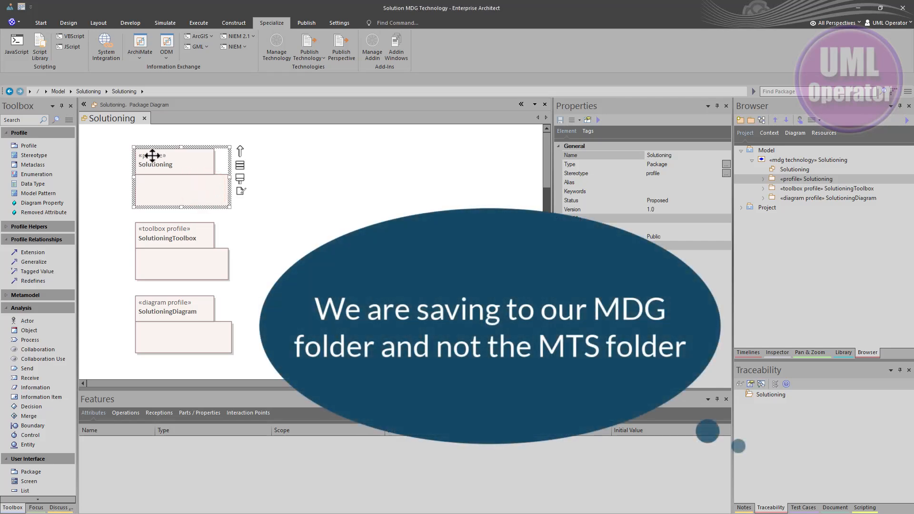
double_click(160, 184)
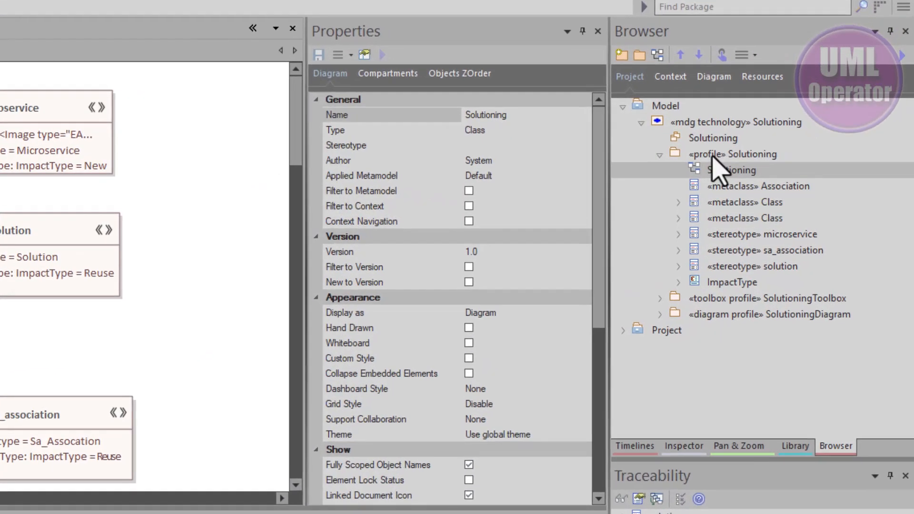
click(712, 154)
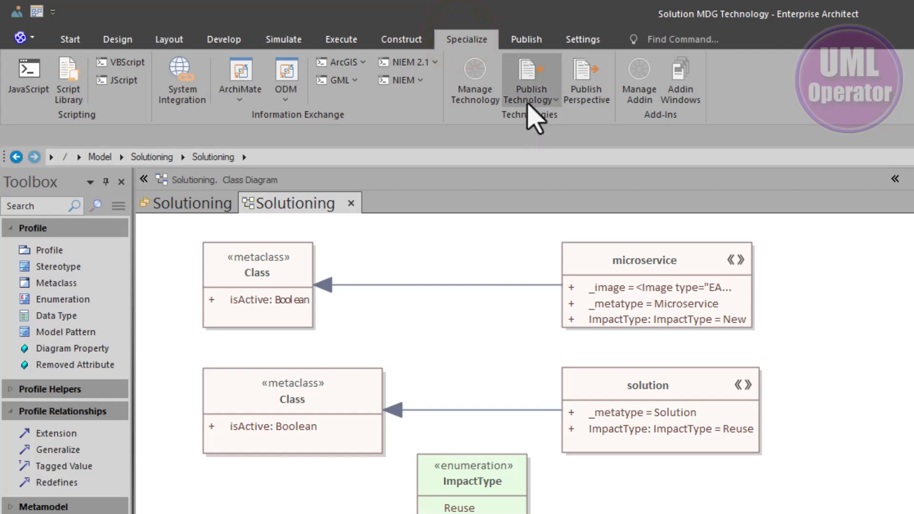
click(529, 106)
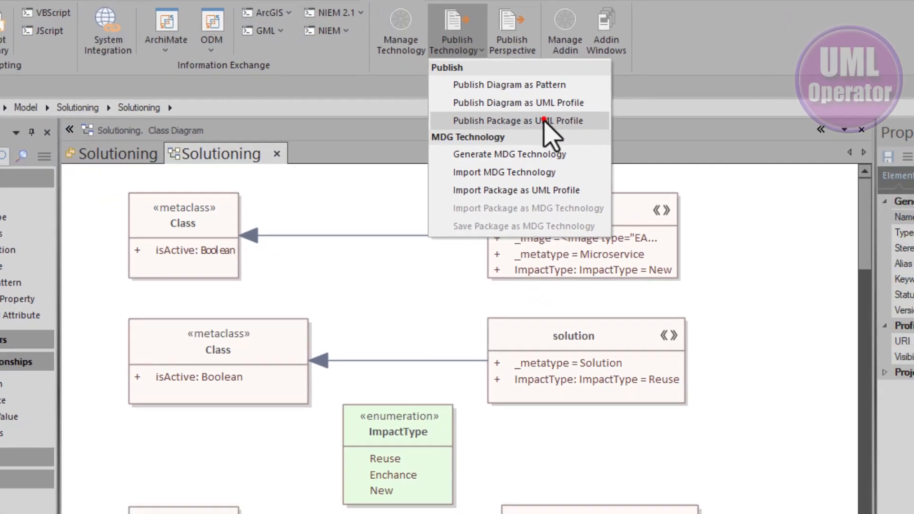
click(545, 120)
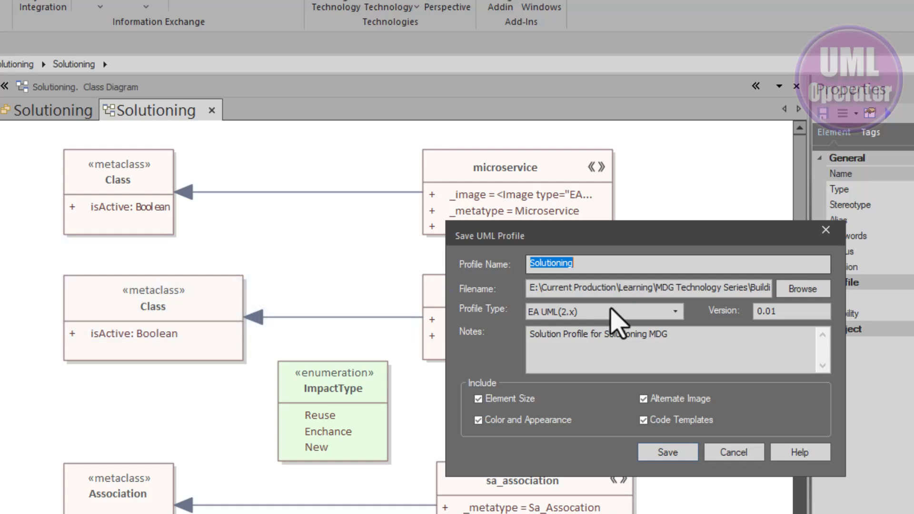
click(796, 314)
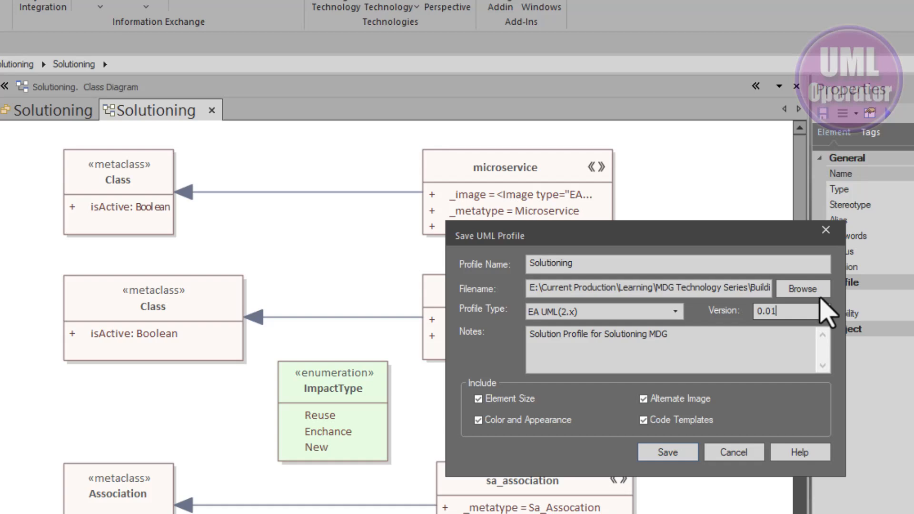
click(707, 328)
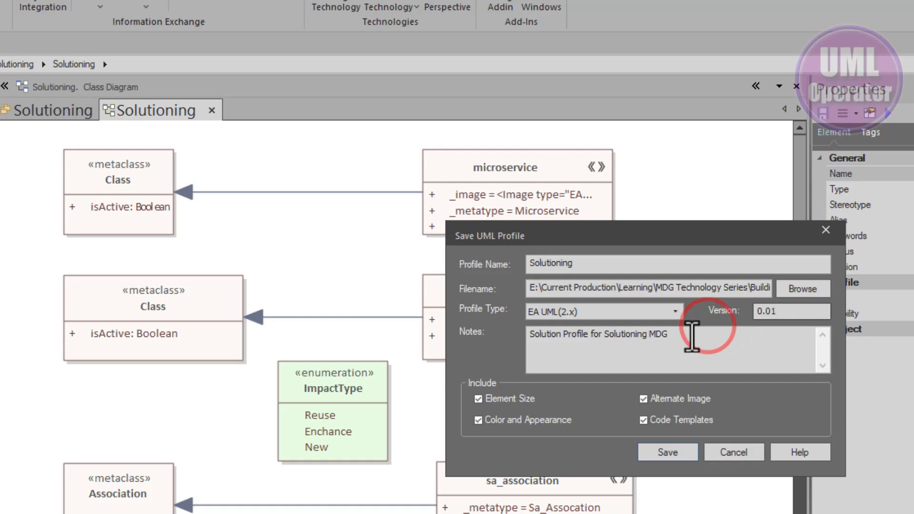
drag(692, 338, 527, 348)
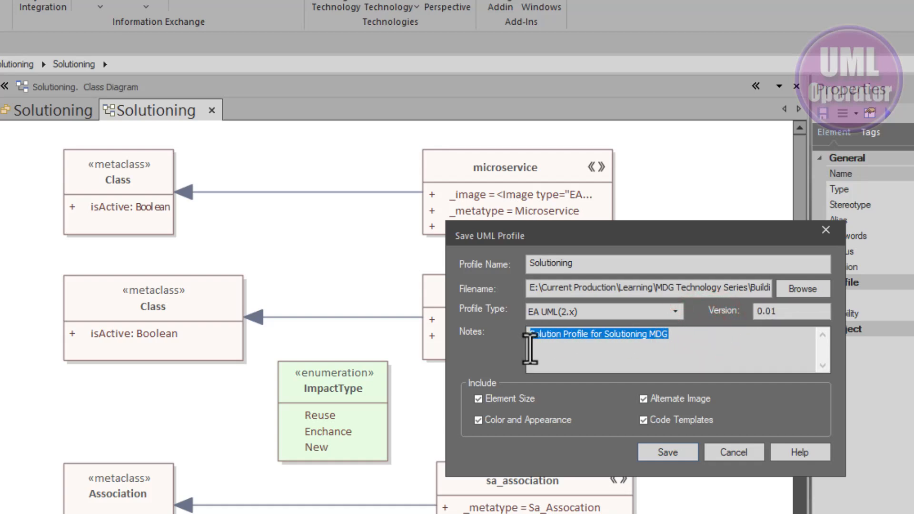
click(666, 453)
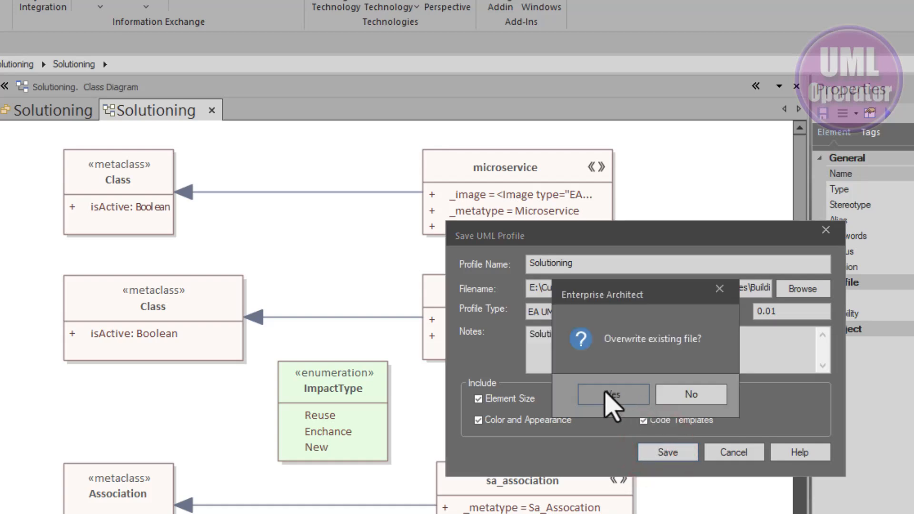
click(605, 391)
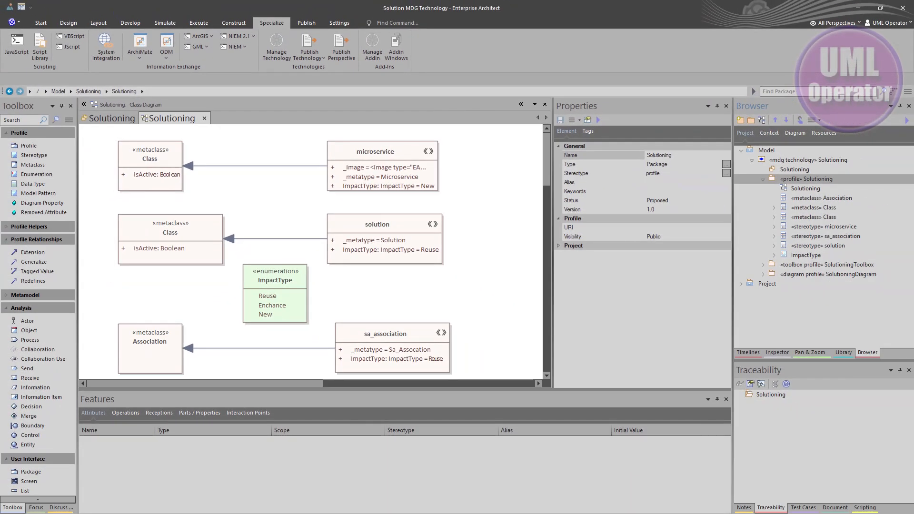
- Compare the publishing commands available for the Solutioning class diagram with those available for its profile package
click(794, 190)
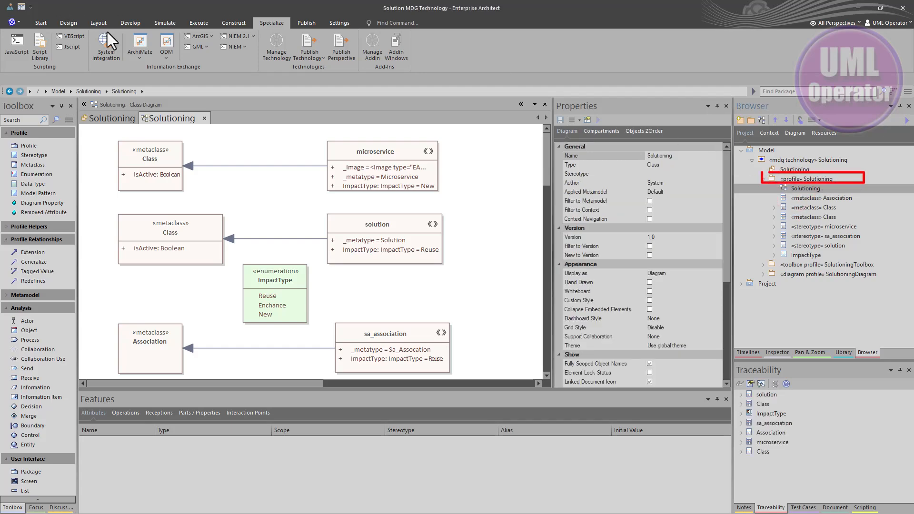
click(297, 59)
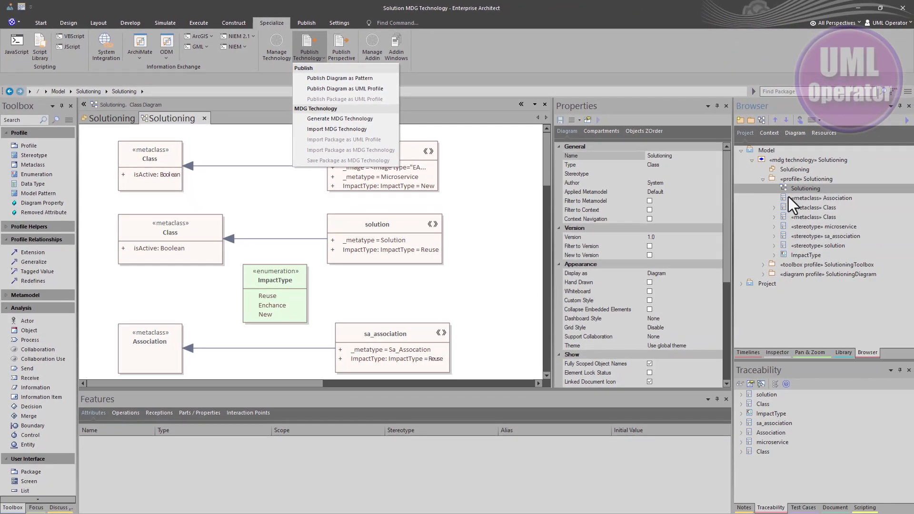
click(791, 180)
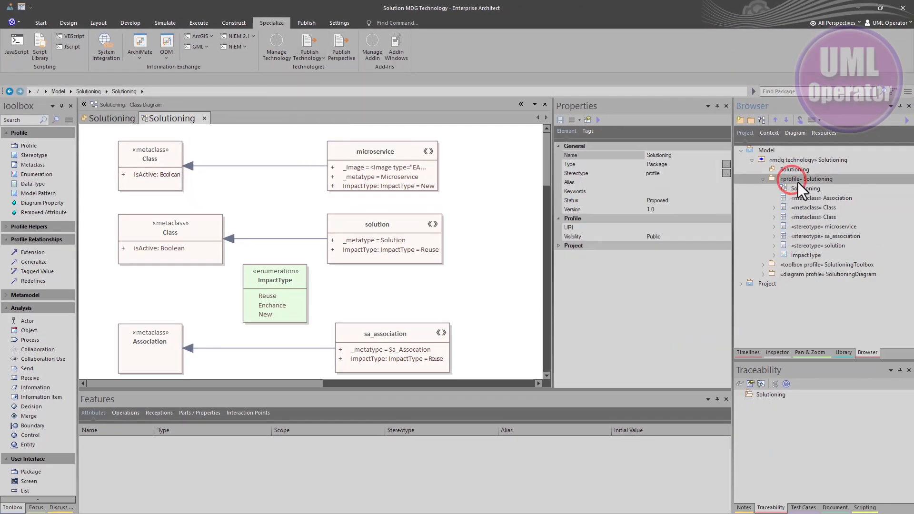
click(309, 51)
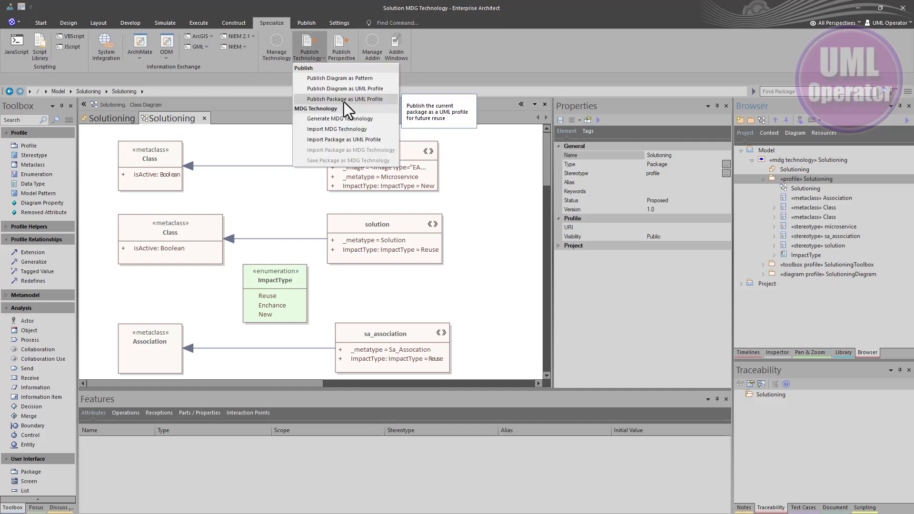
click(199, 127)
- Close the profile diagram and publish the Solutioning diagram of the SolutioningToolbox package as a UML profile, version 0.01, in toolbox.xml
click(204, 119)
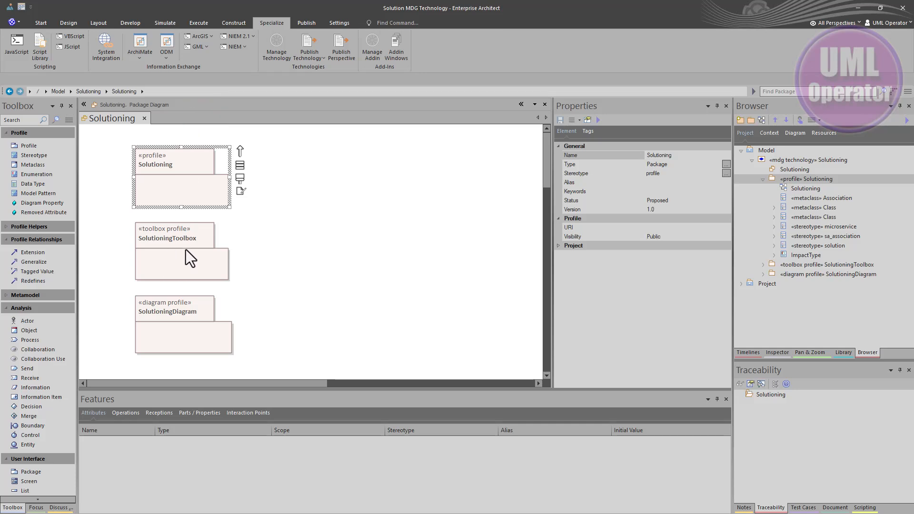
double_click(185, 253)
click(170, 207)
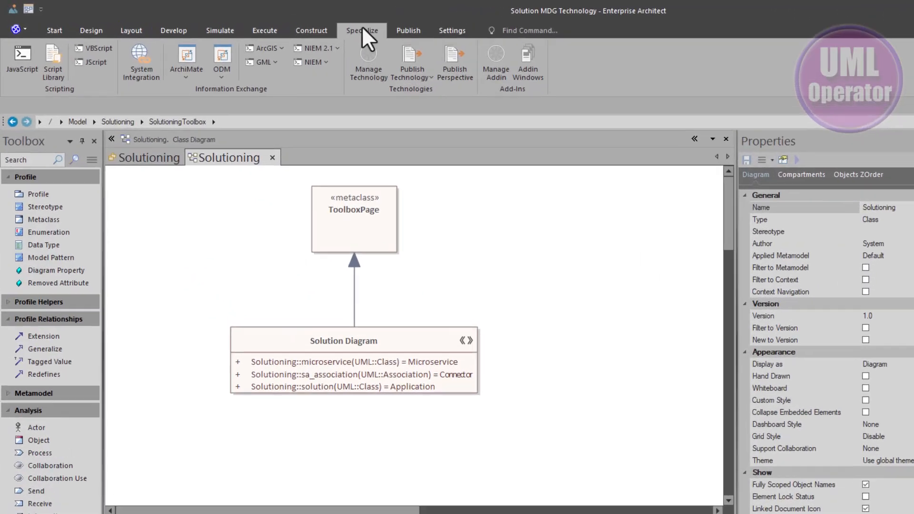
click(272, 22)
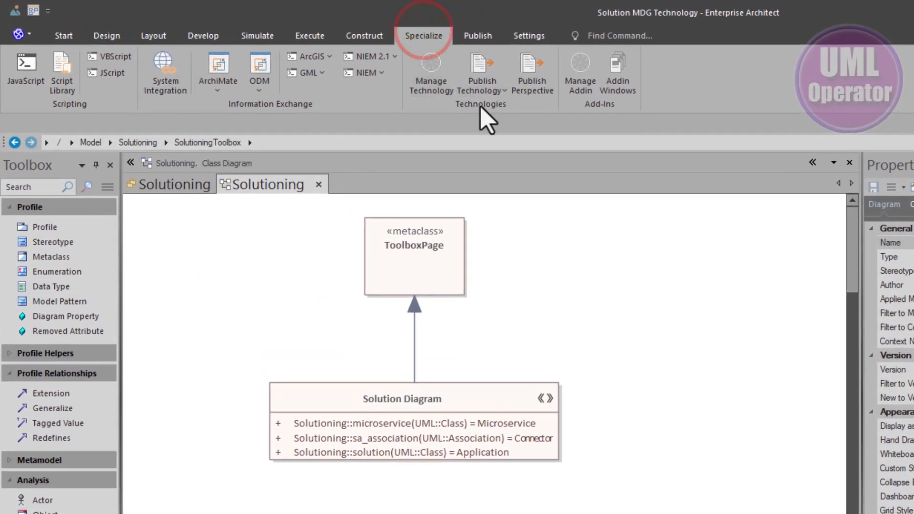
click(481, 89)
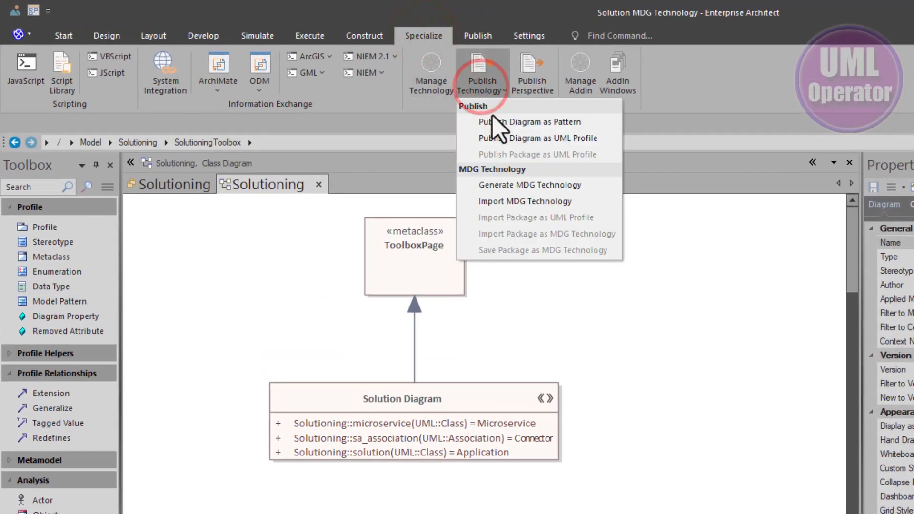
click(581, 139)
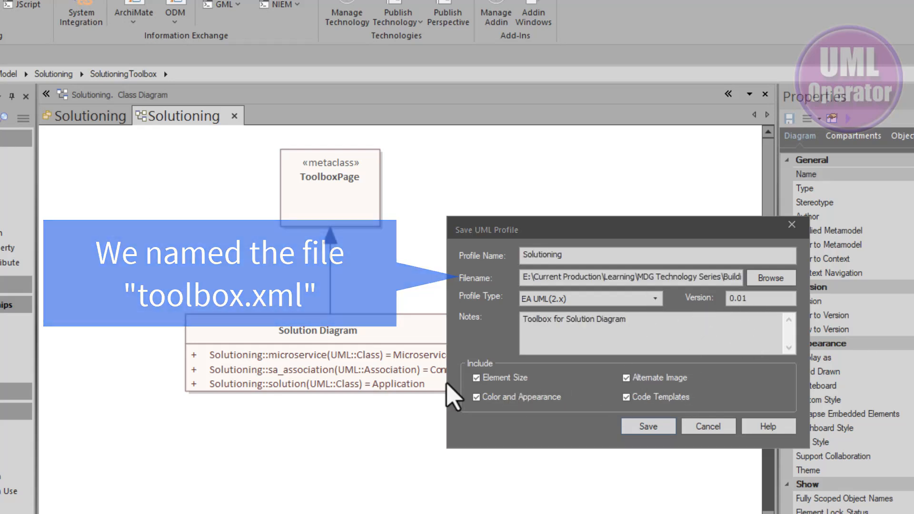
click(649, 430)
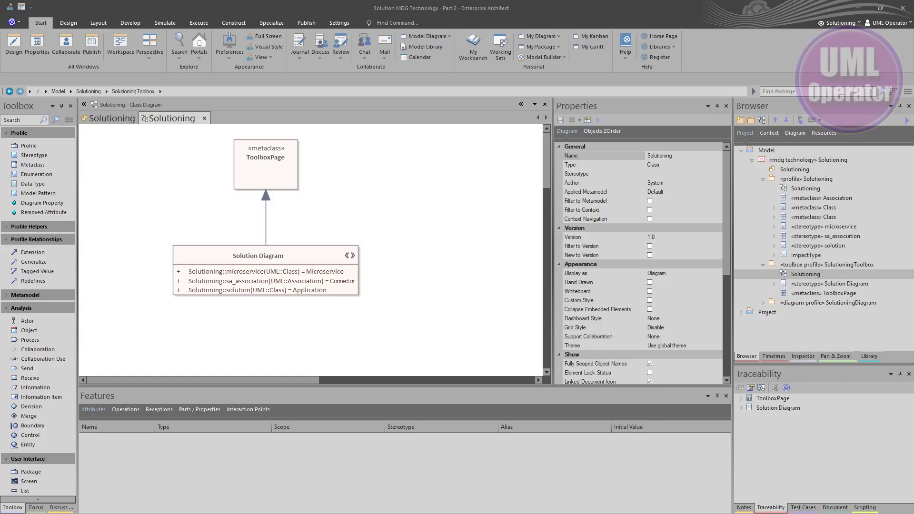
- Switch to File Explorer and examine the stereotypes and tagged values in profile.xml and toolbox.xml from the Solutioning MDG folder
key(alt+Tab)
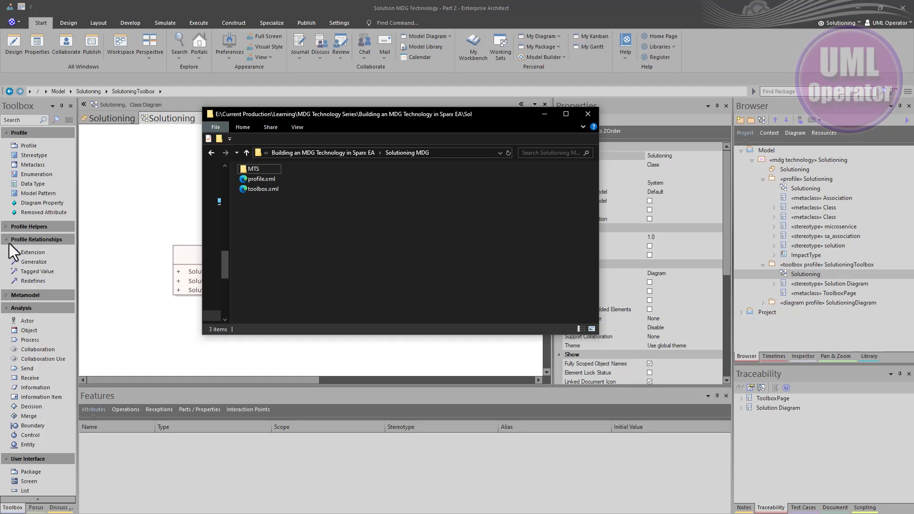
click(261, 180)
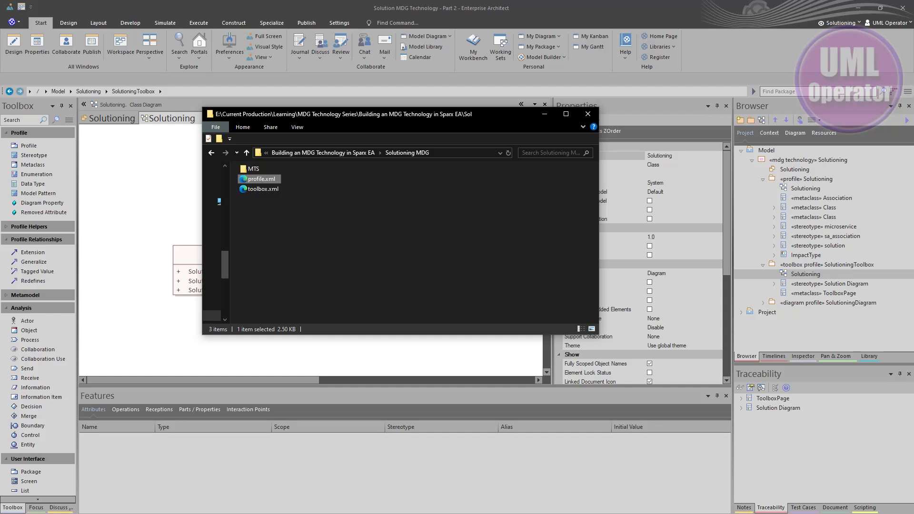
drag(0, 221, 598, 188)
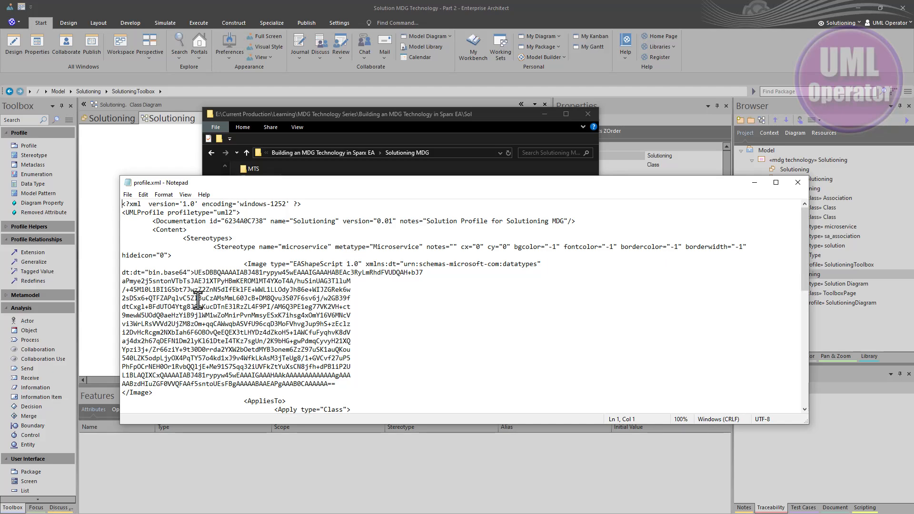
scroll(263, 309, down, 3)
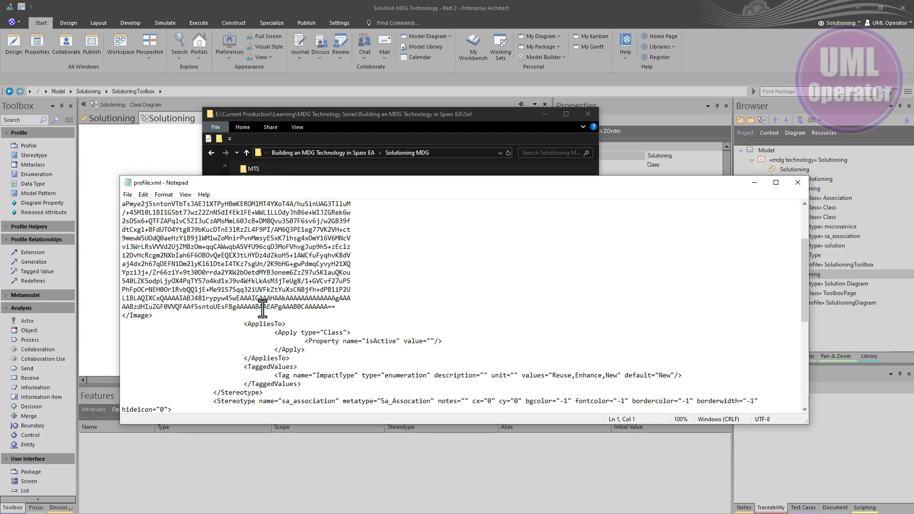
scroll(263, 309, down, 4)
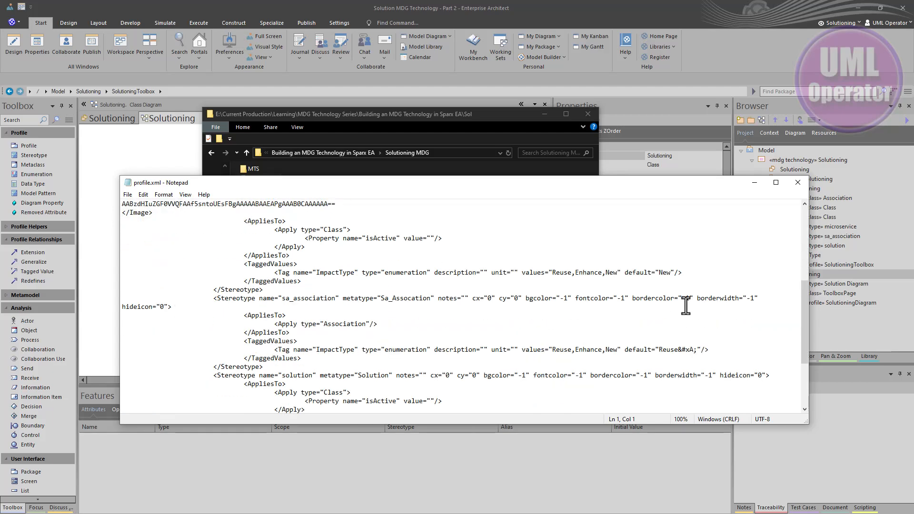
click(756, 184)
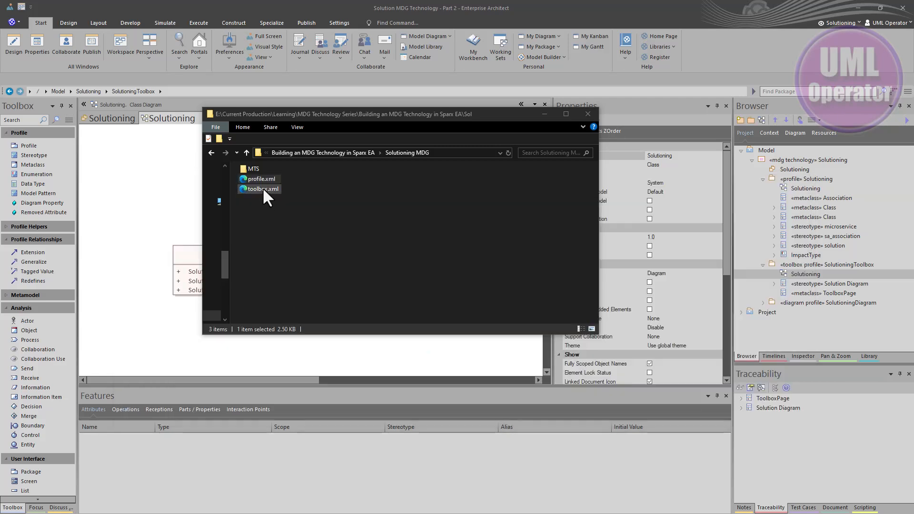
click(262, 188)
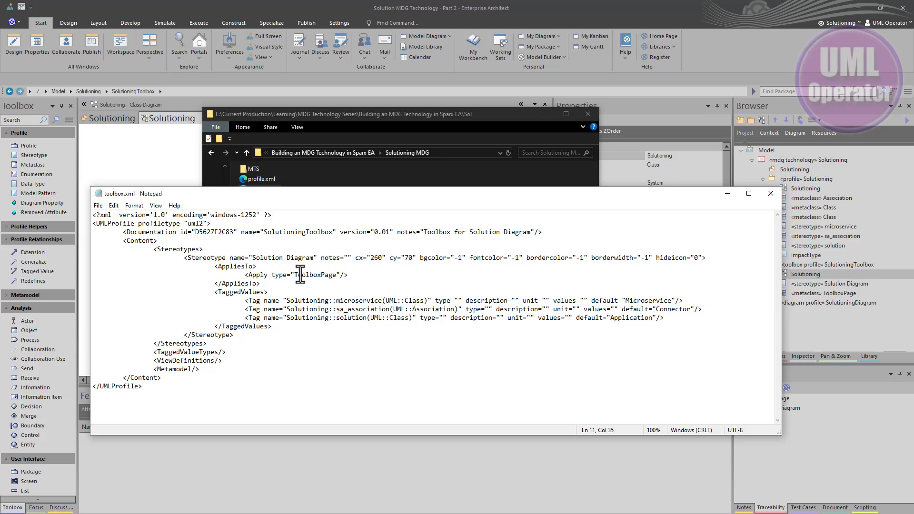
key(alt+F4)
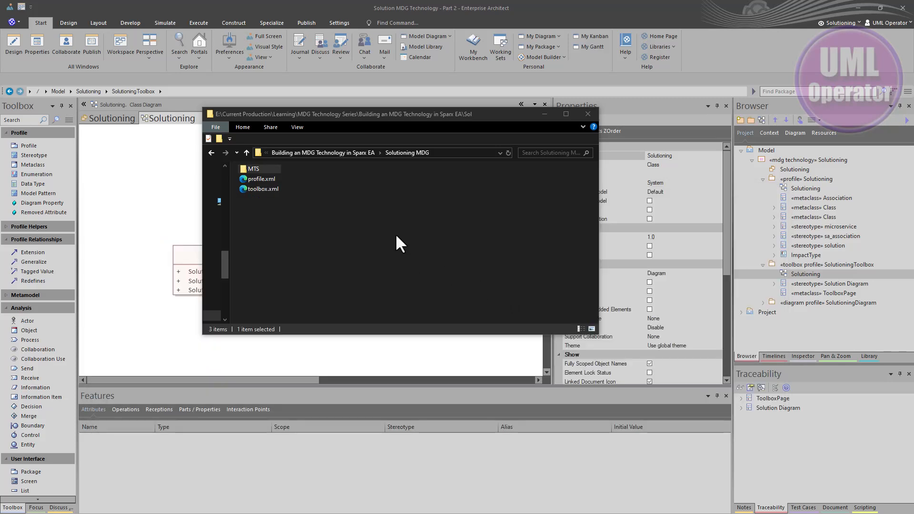
- In the MTS folder, examine the technology ID in Solutioning.mts and the ID, version and stereotype definitions in SolutionMDG.xml
double_click(253, 169)
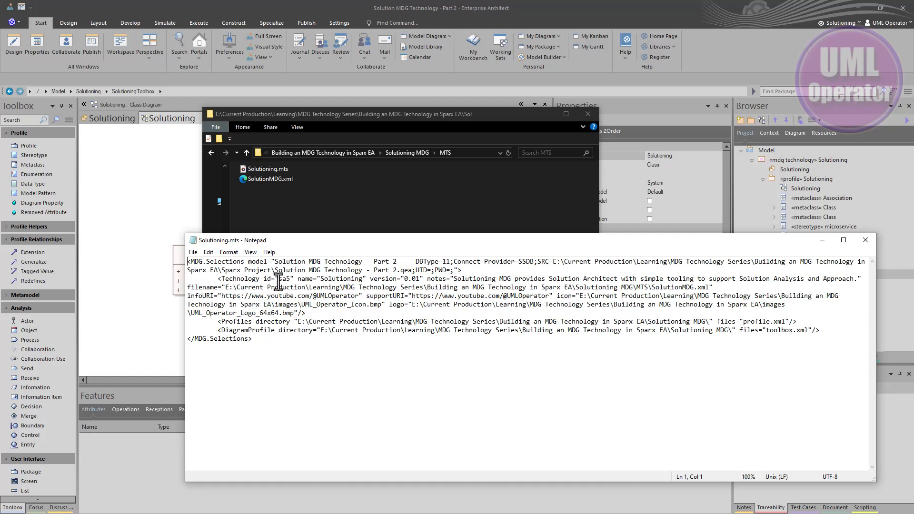
drag(264, 280, 291, 279)
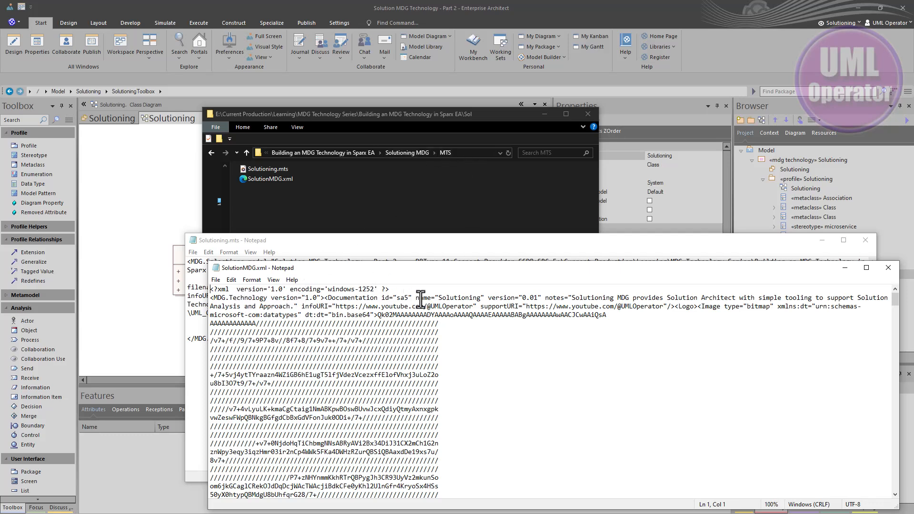
drag(382, 298, 413, 298)
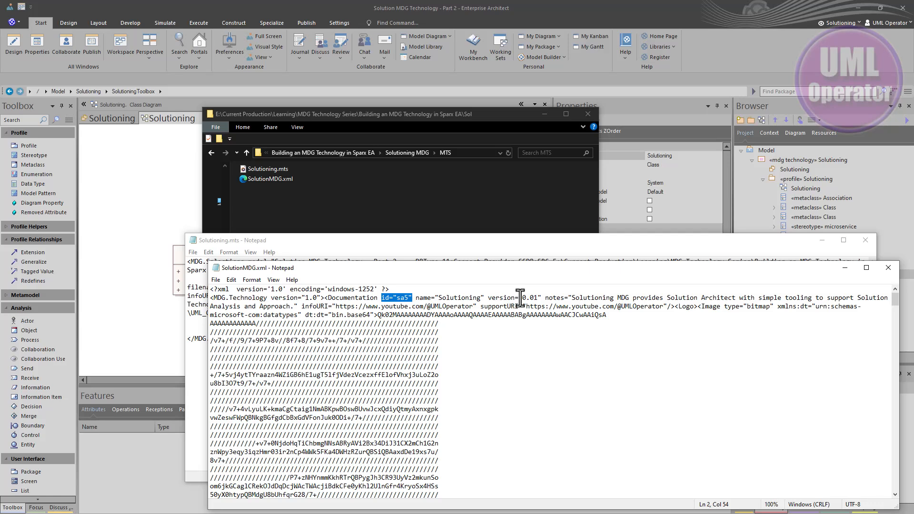
drag(521, 298, 543, 297)
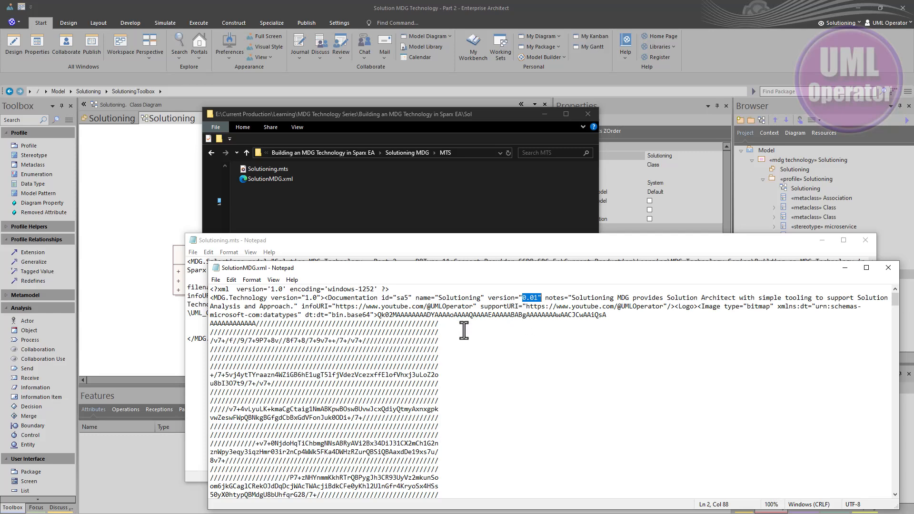
scroll(464, 330, down, 15)
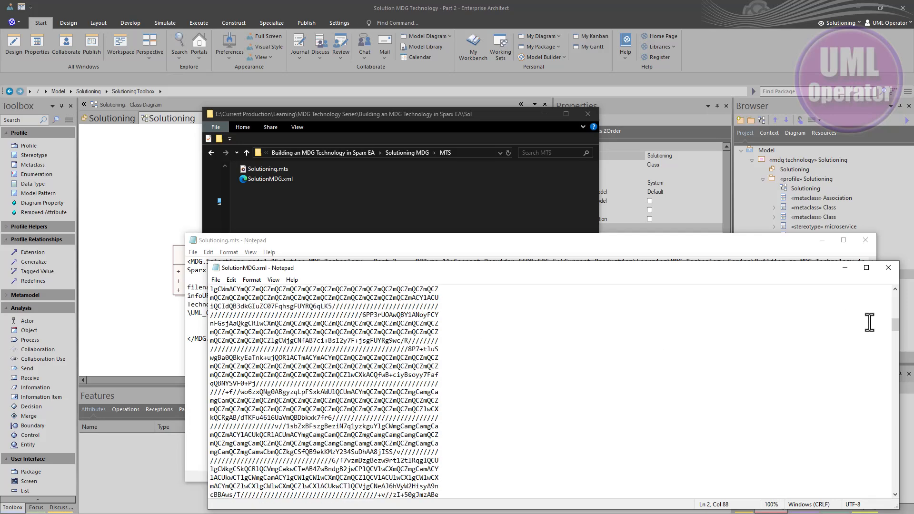
drag(896, 327, 897, 468)
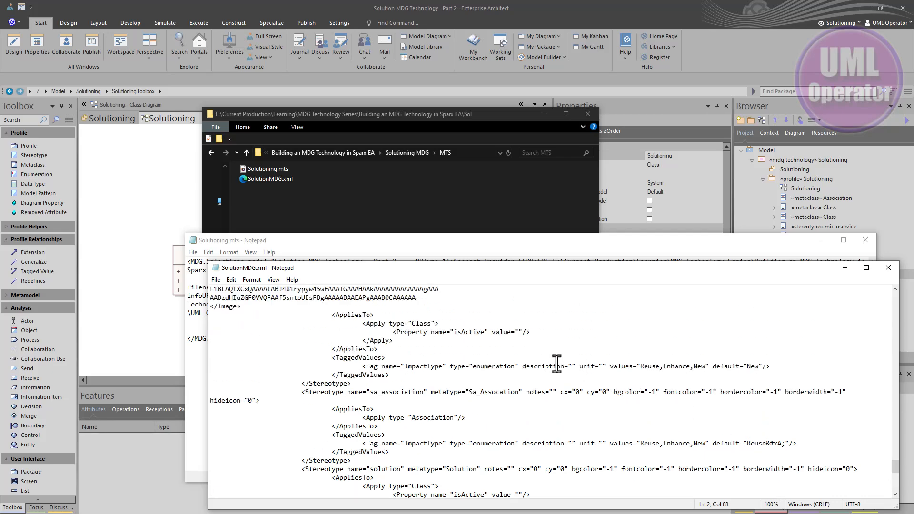
scroll(547, 398, down, 4)
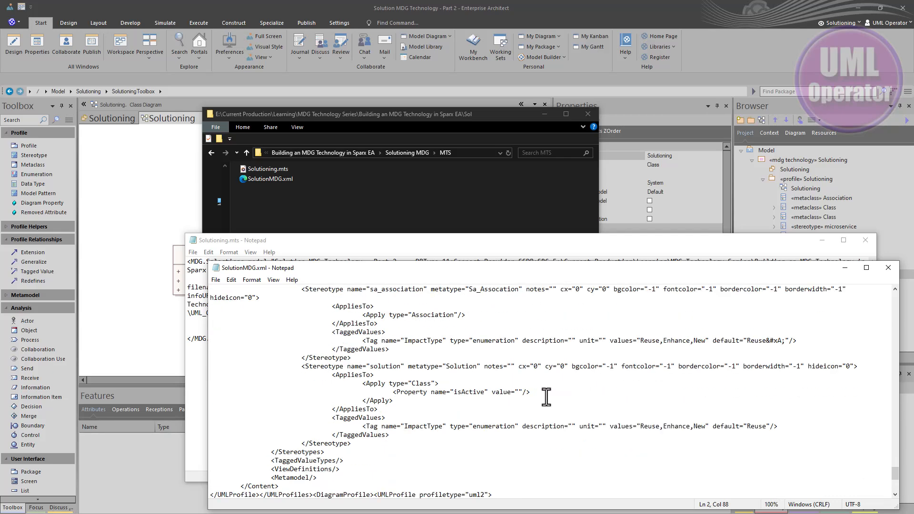
- Examine the SolutioningToolbox diagram profile at the end of SolutionMDG.xml, and return to Enterprise Architect and close the Solutioning class diagram
scroll(546, 398, down, 7)
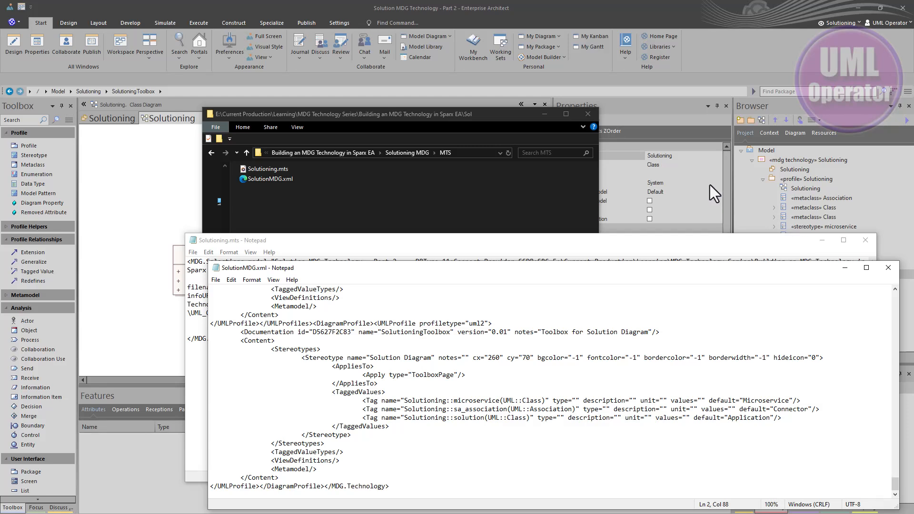
click(682, 13)
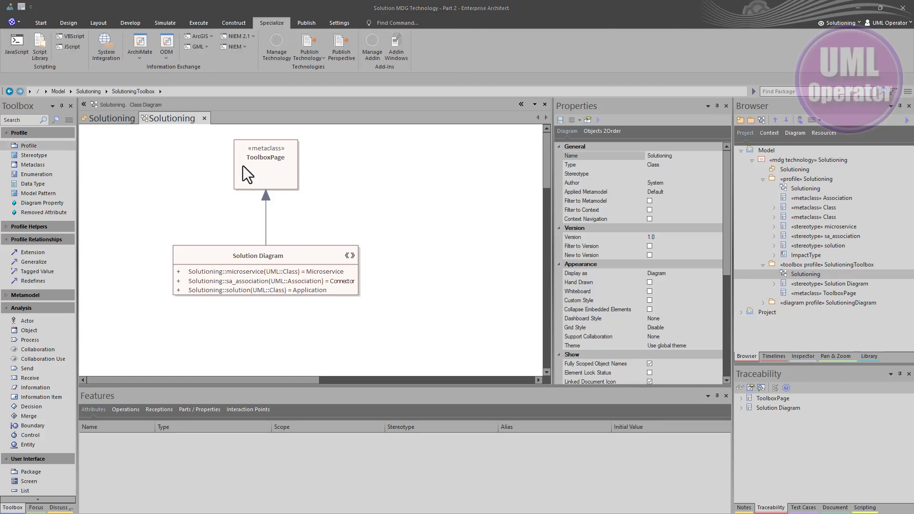
click(205, 118)
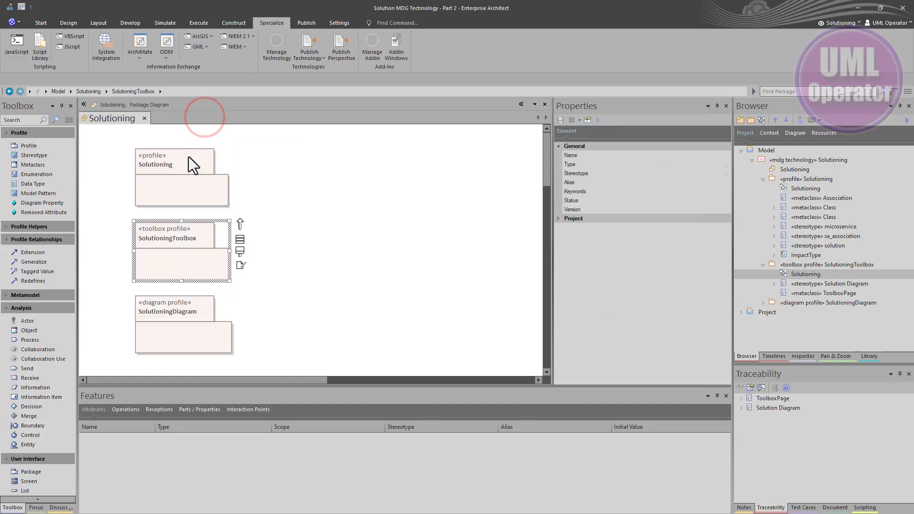
click(317, 188)
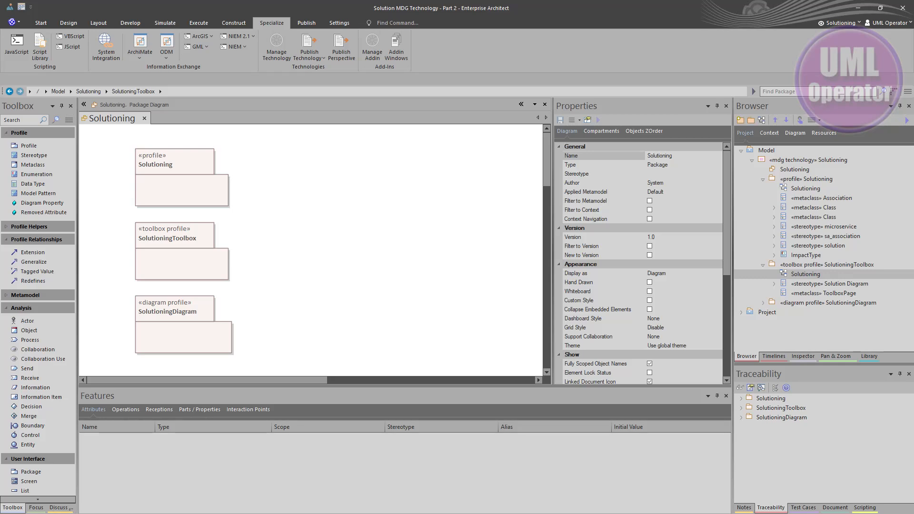
- Review the list of active MDG technologies and the advanced technology paths and URLs, and dismiss both dialogs
click(269, 23)
click(275, 42)
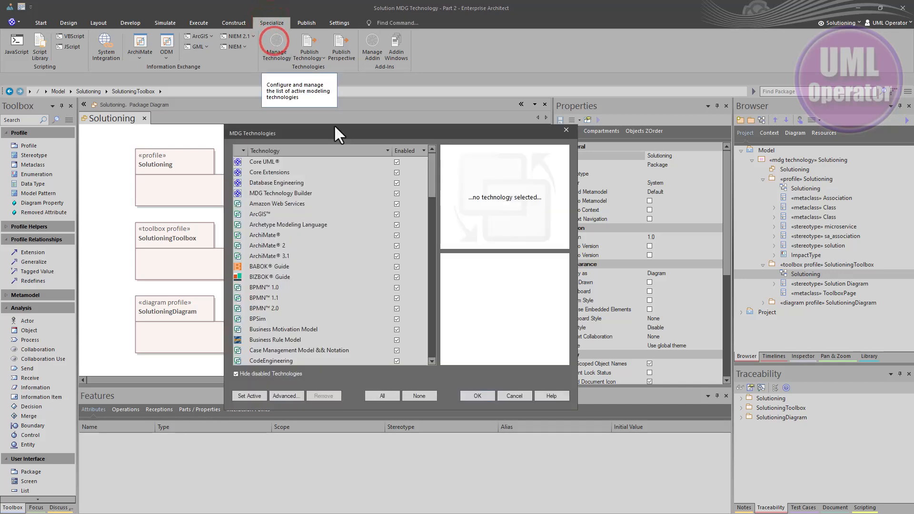
drag(435, 182, 420, 318)
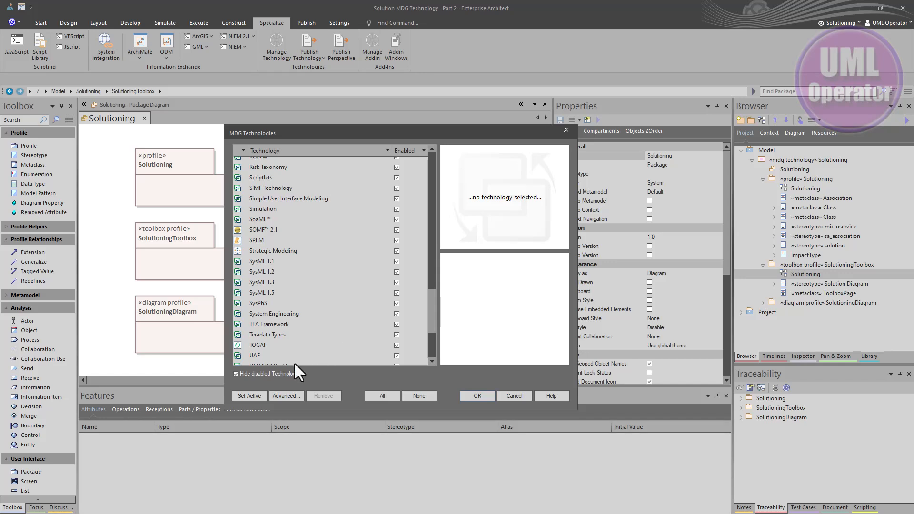
click(284, 396)
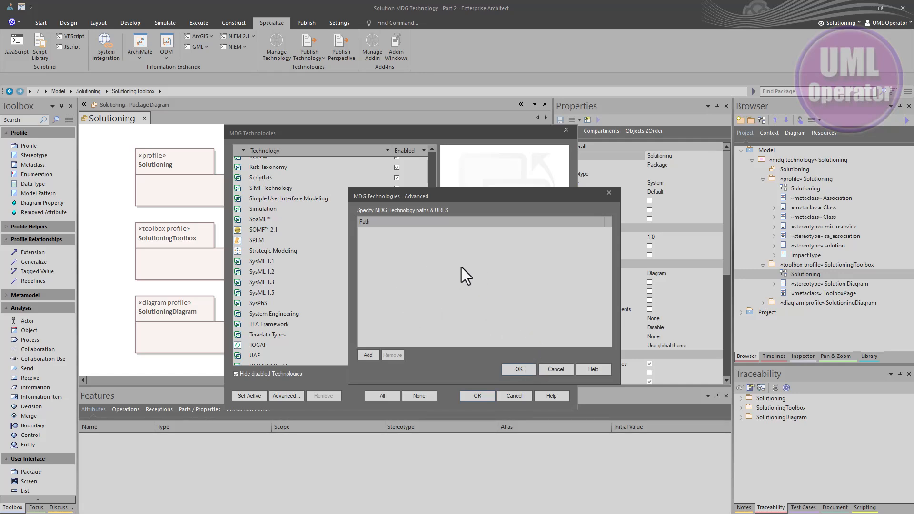
click(555, 368)
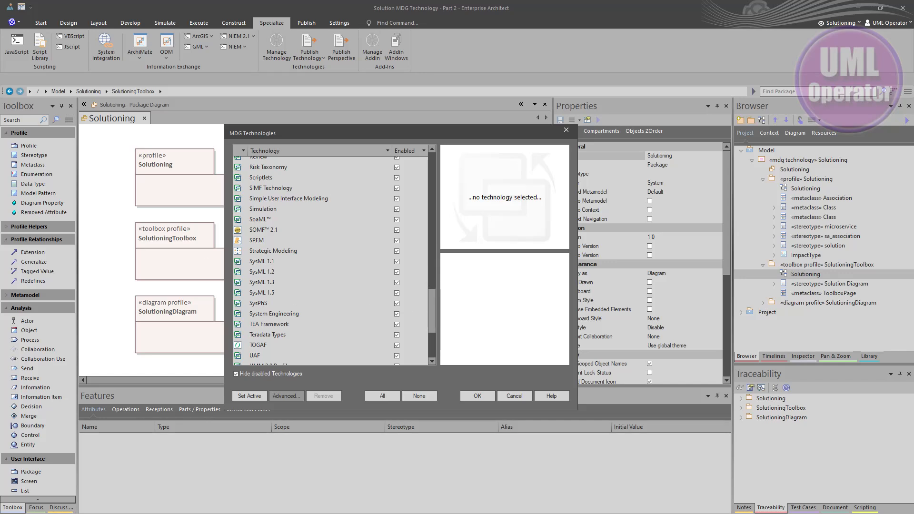
click(514, 395)
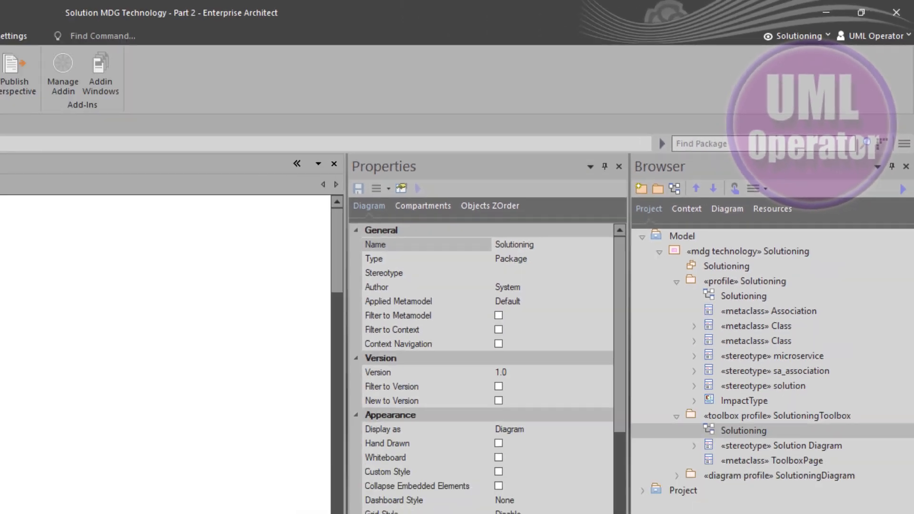
- Open the perspective settings and examine only the selected technologies included in the shared Solutioning perspective
click(42, 22)
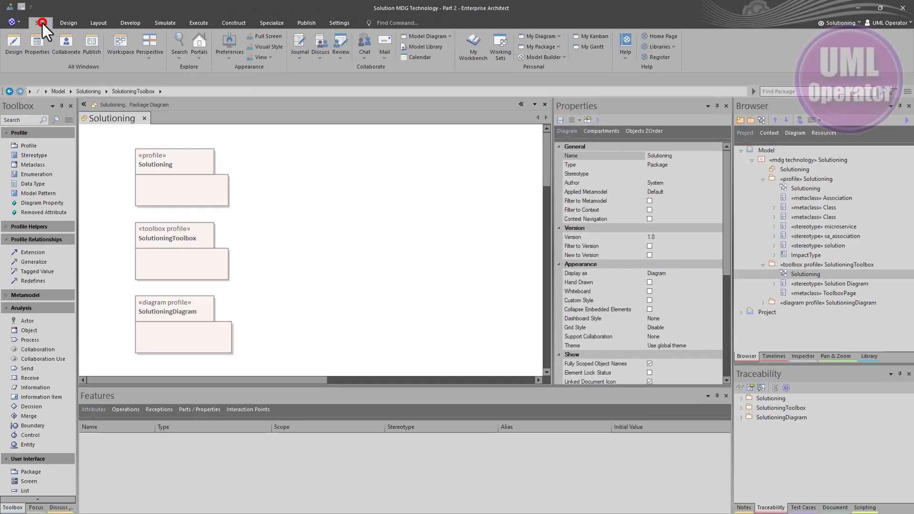
click(142, 56)
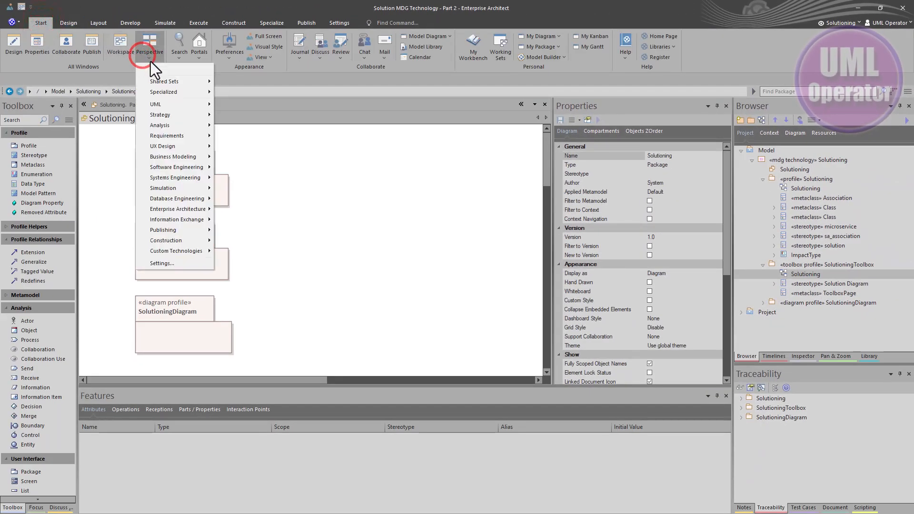
mouse_move(177, 80)
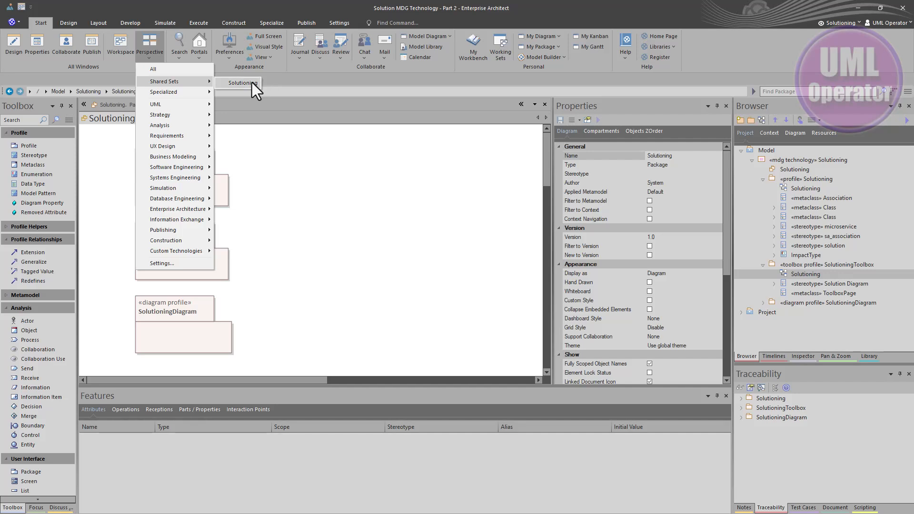
click(162, 264)
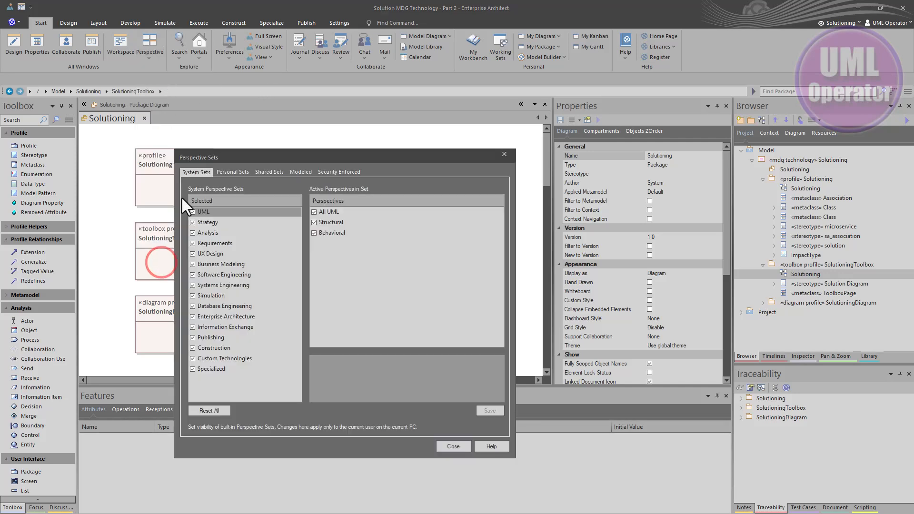
click(262, 172)
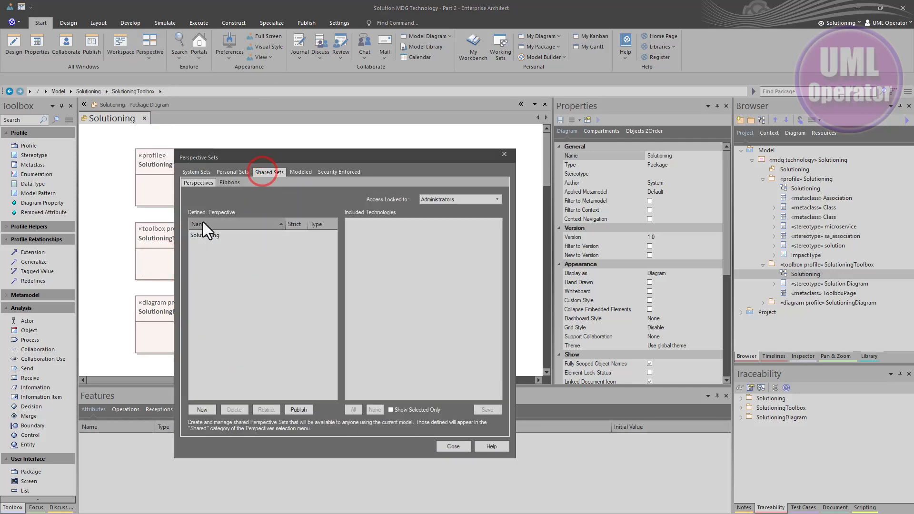
click(205, 235)
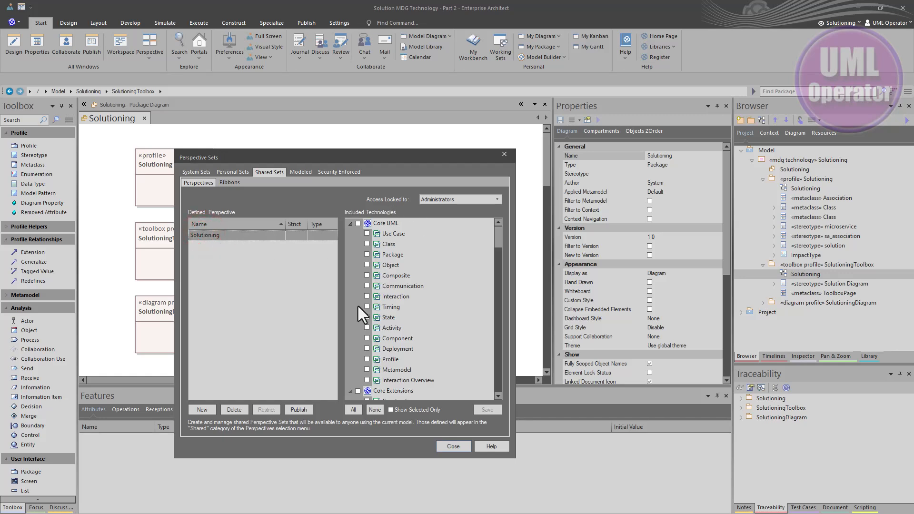
click(392, 410)
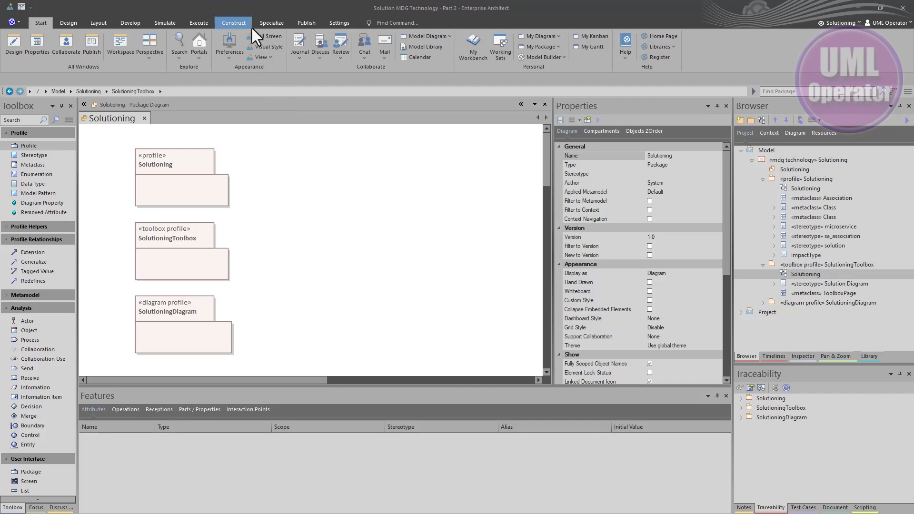
- Start generating the MDG technology from the existing Solutioning.mts in the Solutioning MDG MTS folder, saving changes to that same file
click(268, 23)
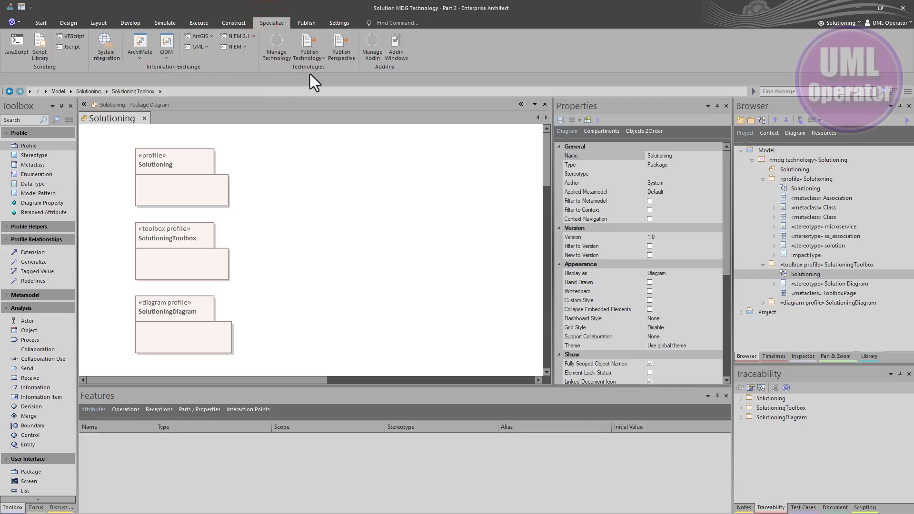
click(312, 60)
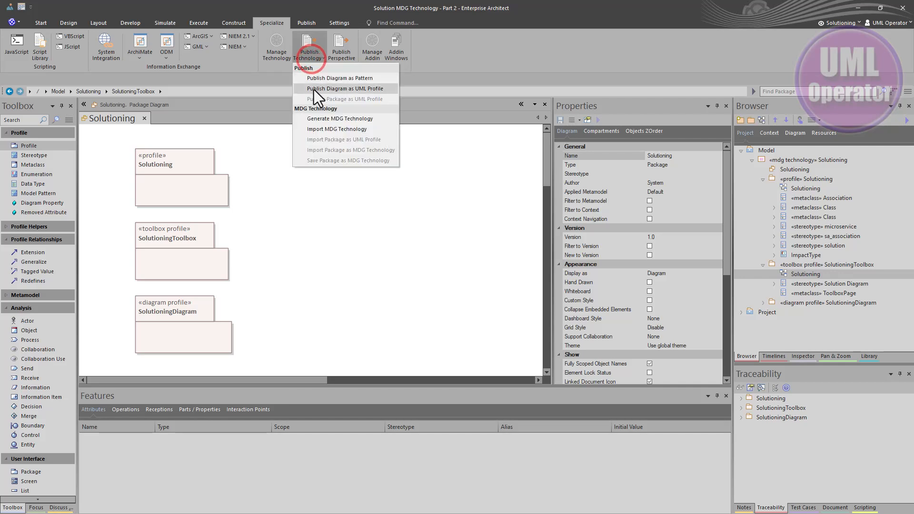
click(318, 119)
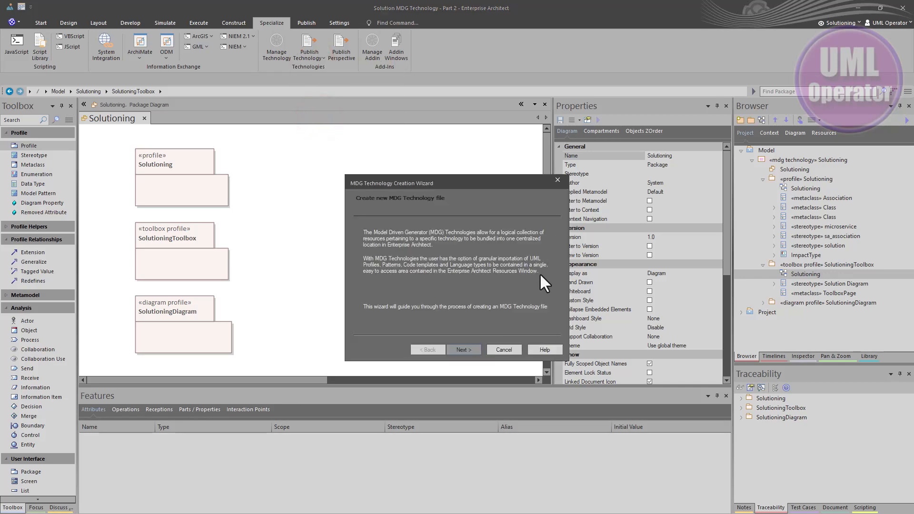
click(464, 350)
click(396, 287)
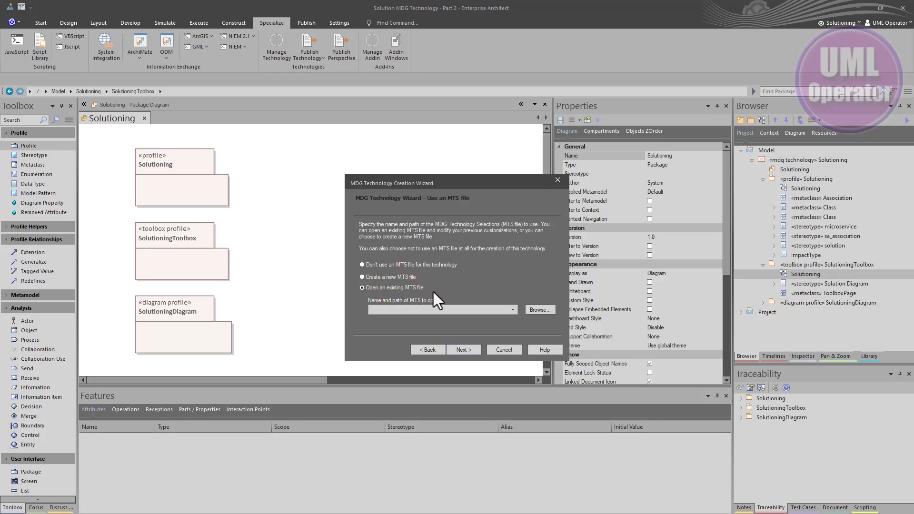
click(513, 309)
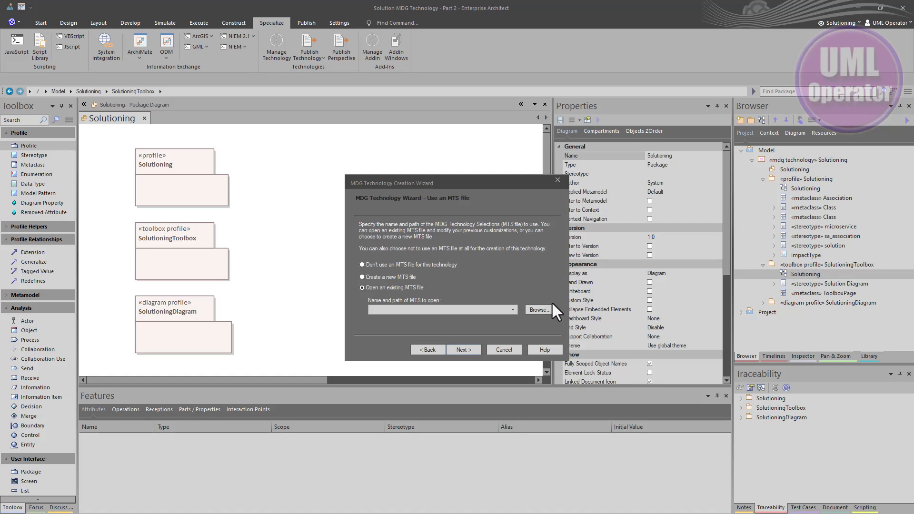
click(513, 309)
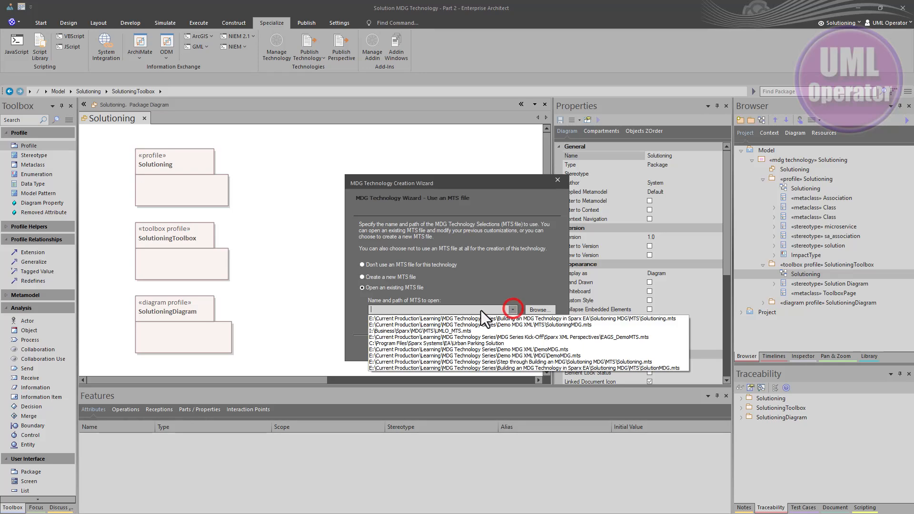
click(488, 316)
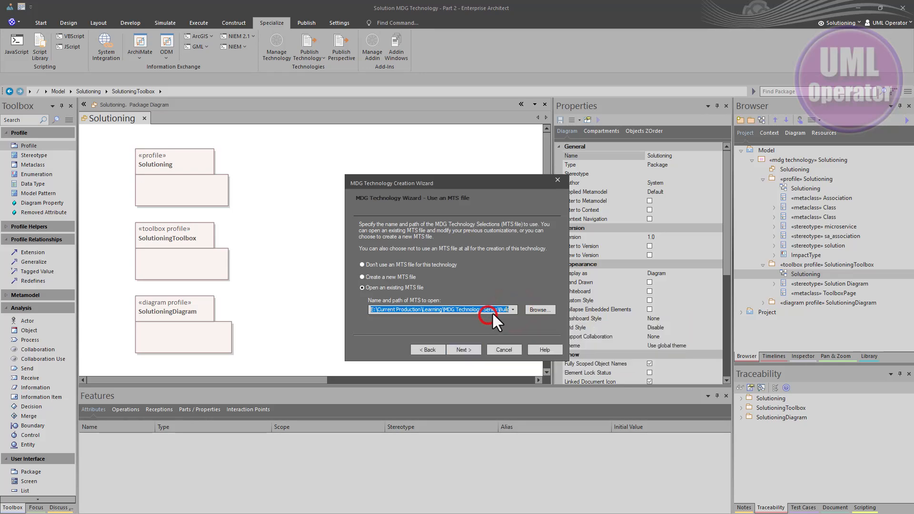
click(468, 351)
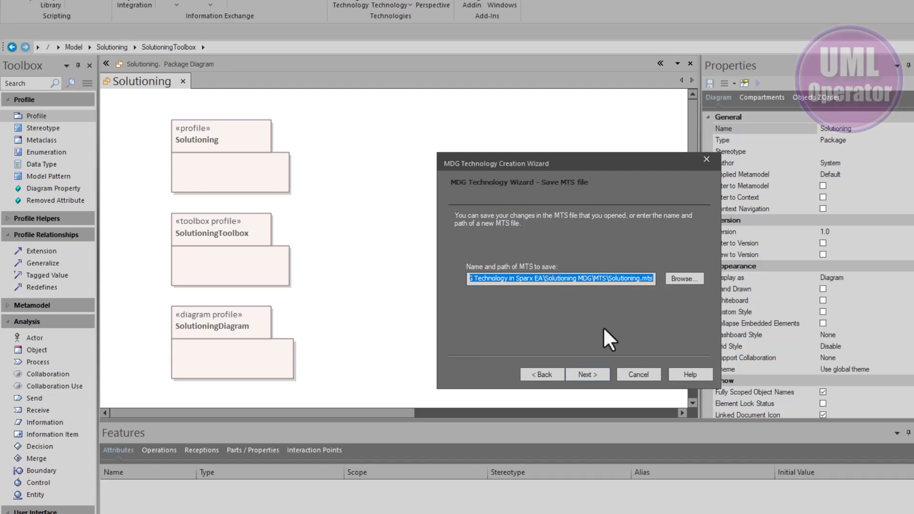
click(584, 376)
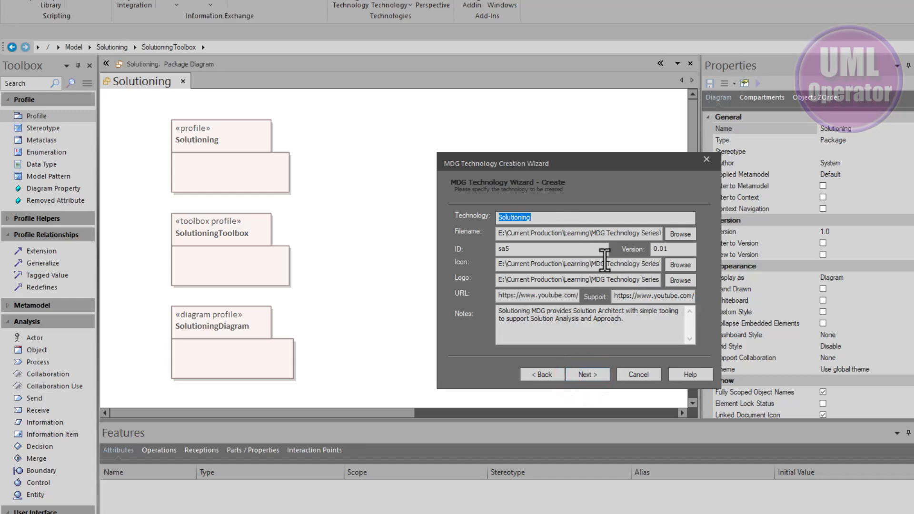
- Set the Solutioning technology's version to 0.02, check its ID, and accept the technology details
click(674, 248)
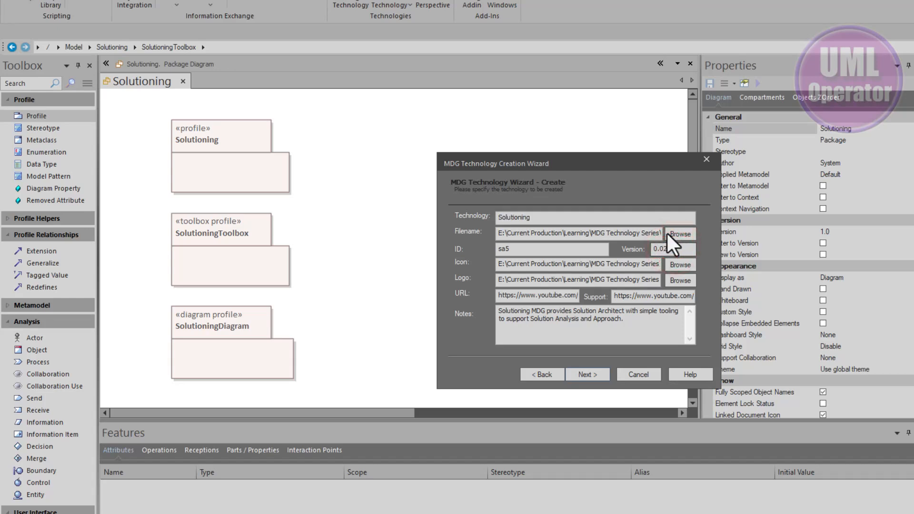
text(2)
click(523, 249)
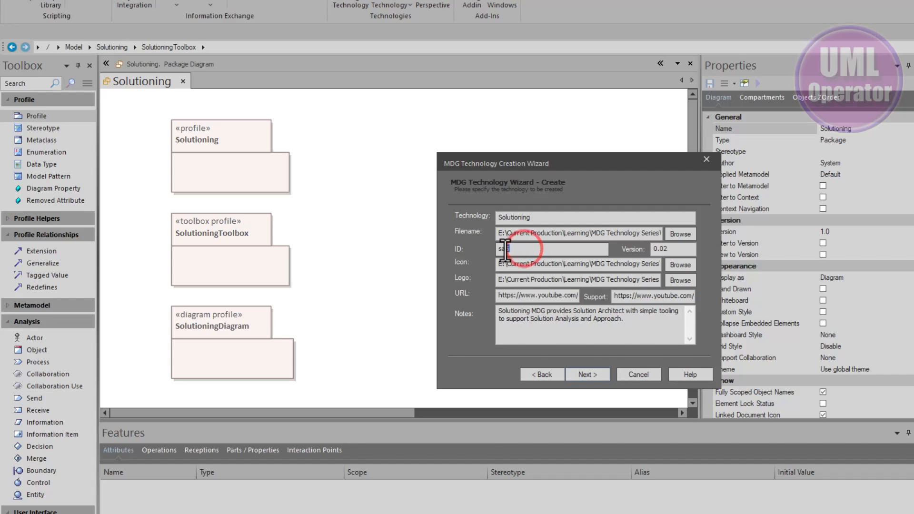
drag(523, 248, 492, 247)
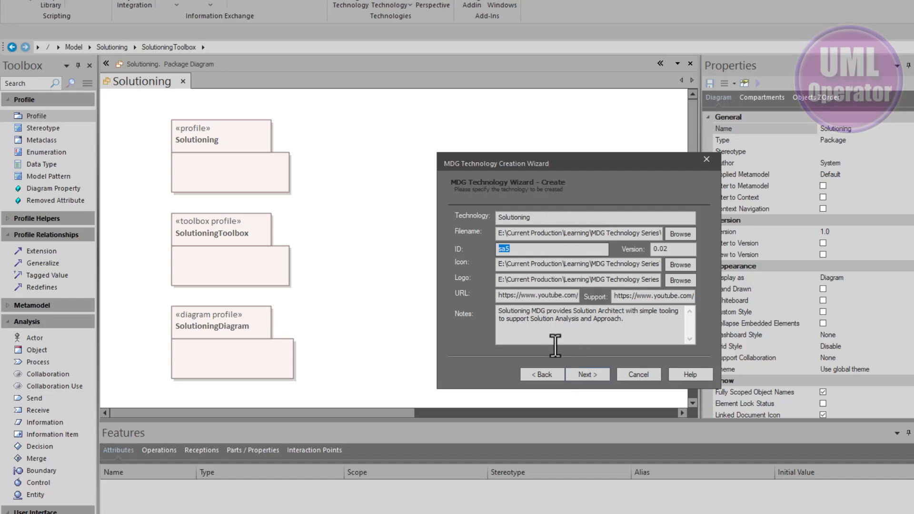
click(523, 251)
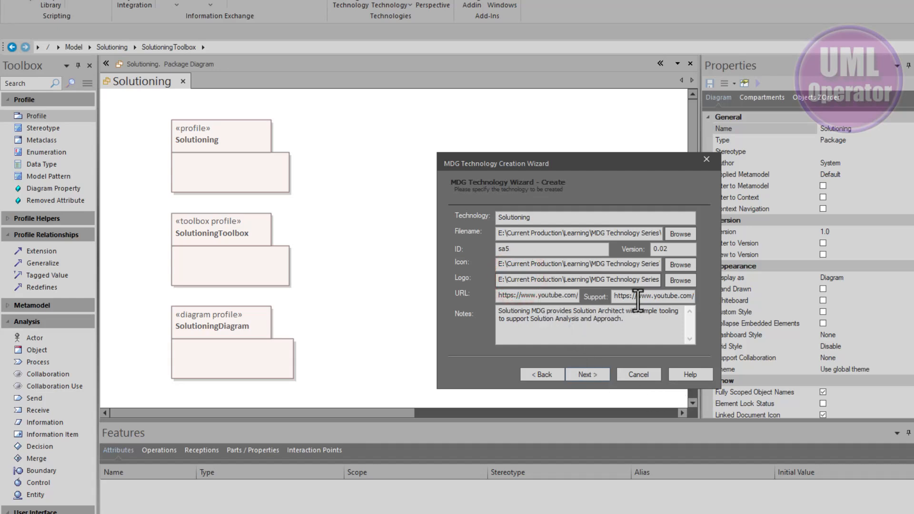
click(590, 377)
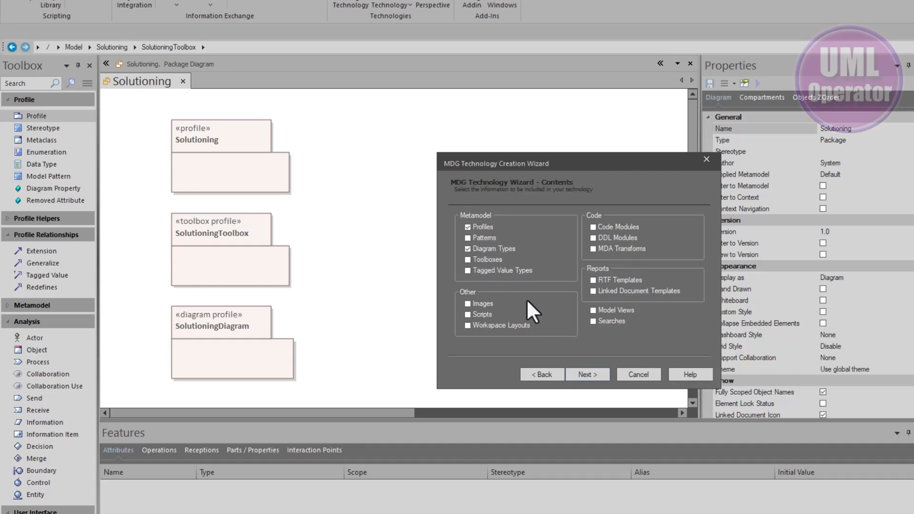
- Keep Profiles and Diagram Types as the technology contents, with profile.xml as the profile file and toolbox.xml as the diagram definition
click(587, 374)
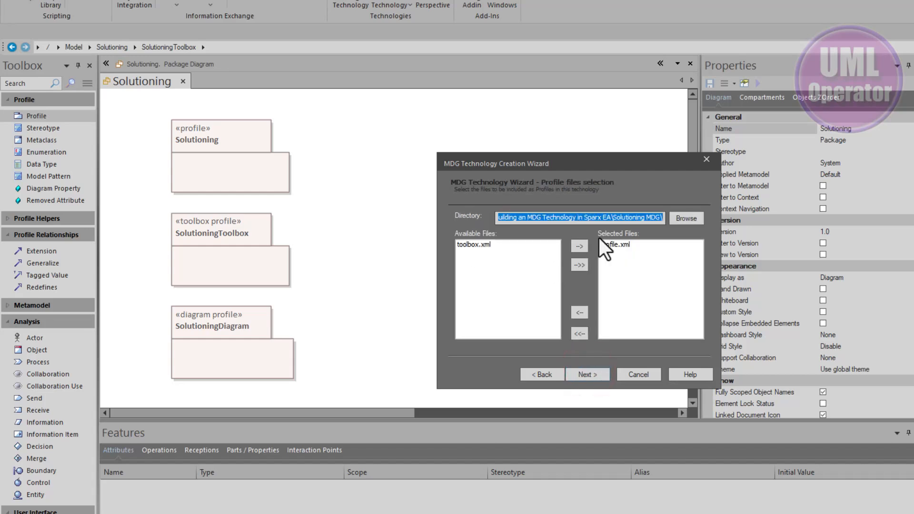
click(621, 245)
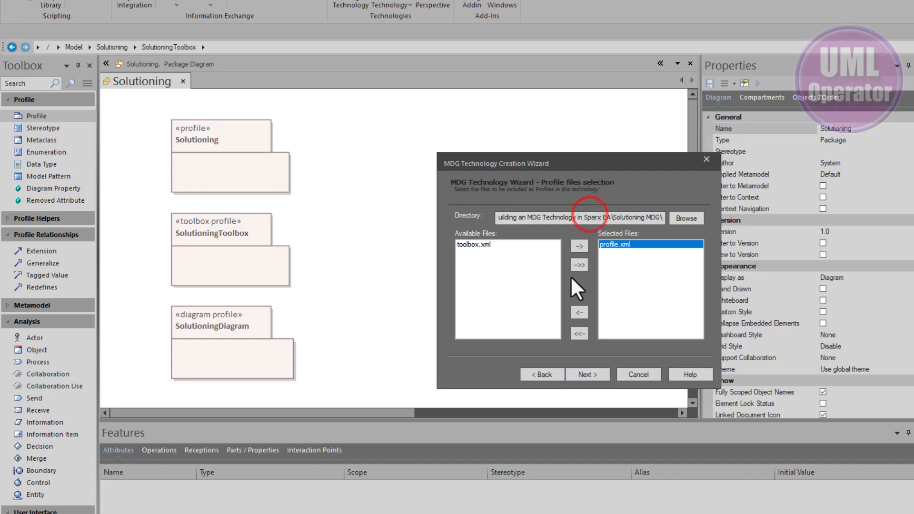
click(584, 375)
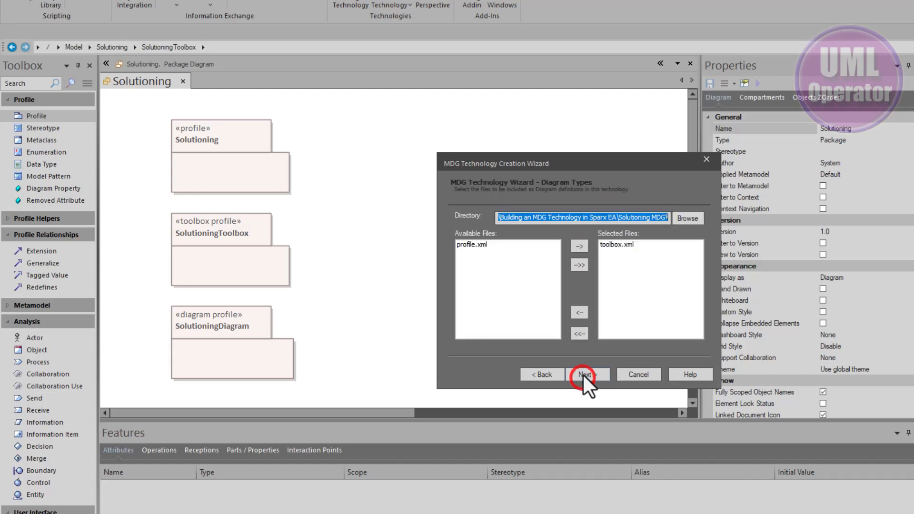
click(618, 248)
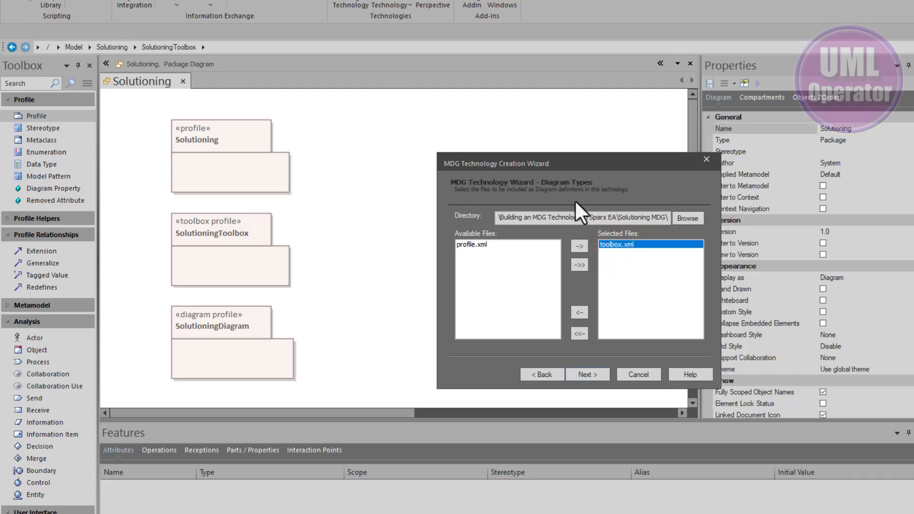
click(522, 182)
click(588, 373)
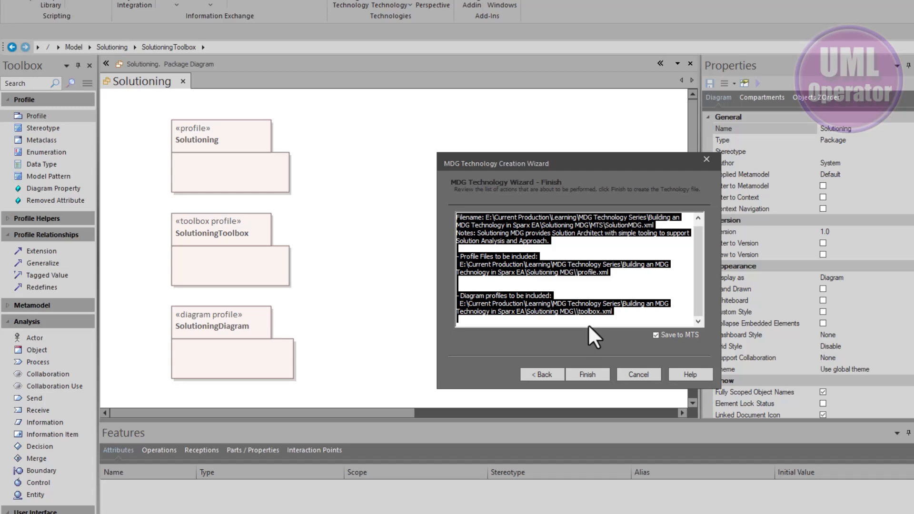
- Review the files listed in the generation summary, create the Solutioning MDG technology file, and dismiss the confirmation
drag(577, 237, 524, 216)
drag(618, 282, 434, 266)
drag(631, 324, 456, 304)
click(586, 378)
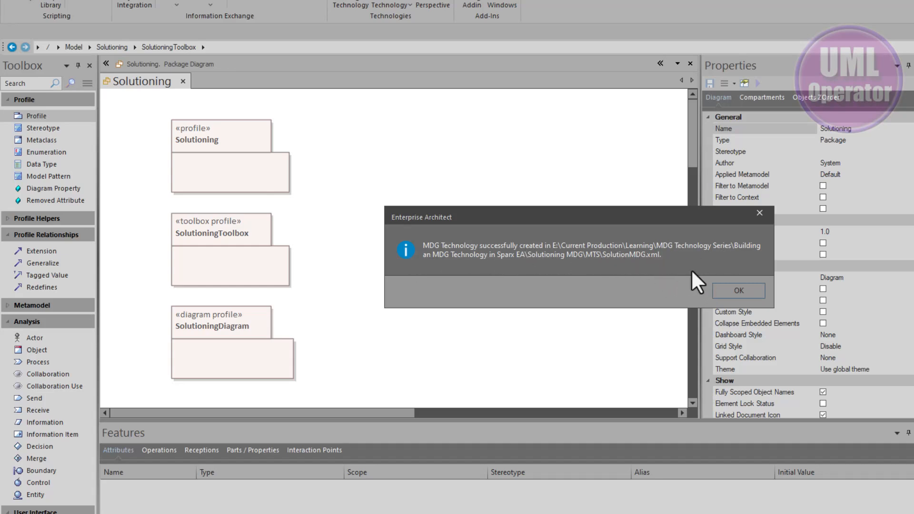
click(738, 291)
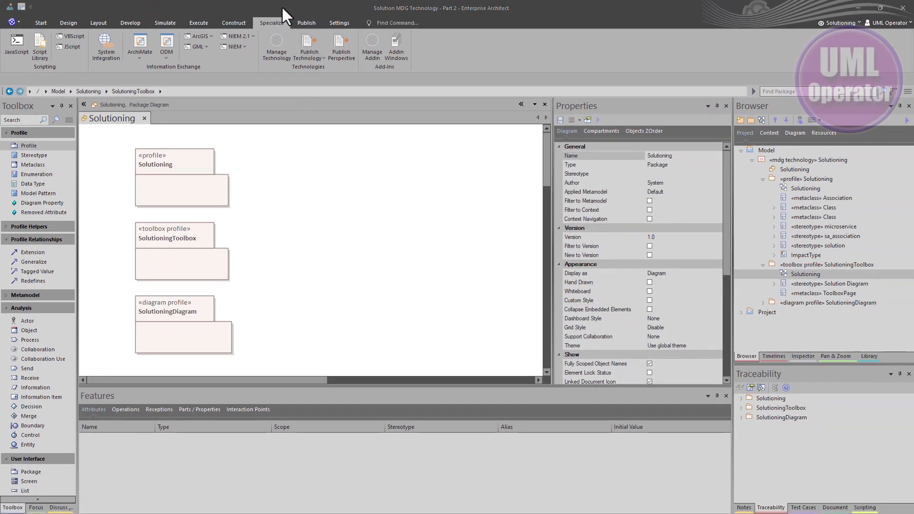
- Add the copied path of the generated Solutioning technology to the advanced MDG Technology paths and accept it
click(272, 22)
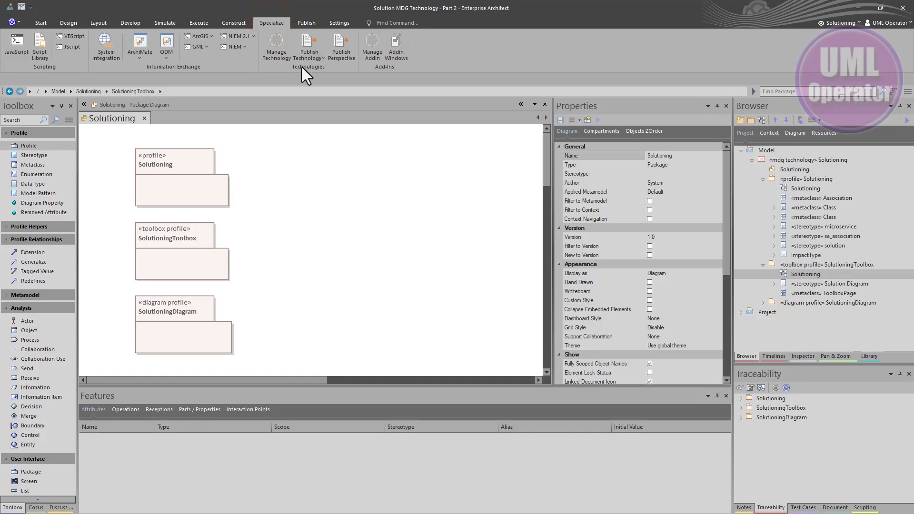
click(277, 45)
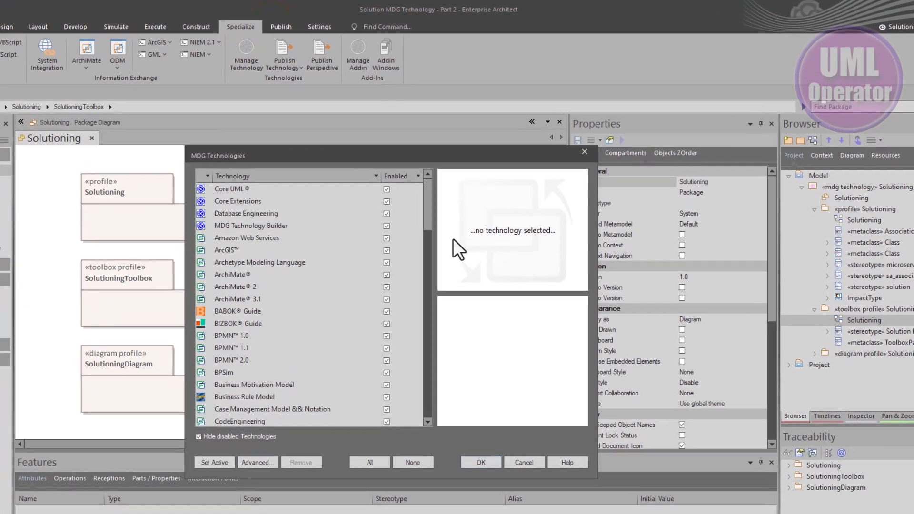
drag(431, 191, 423, 271)
drag(418, 307, 393, 373)
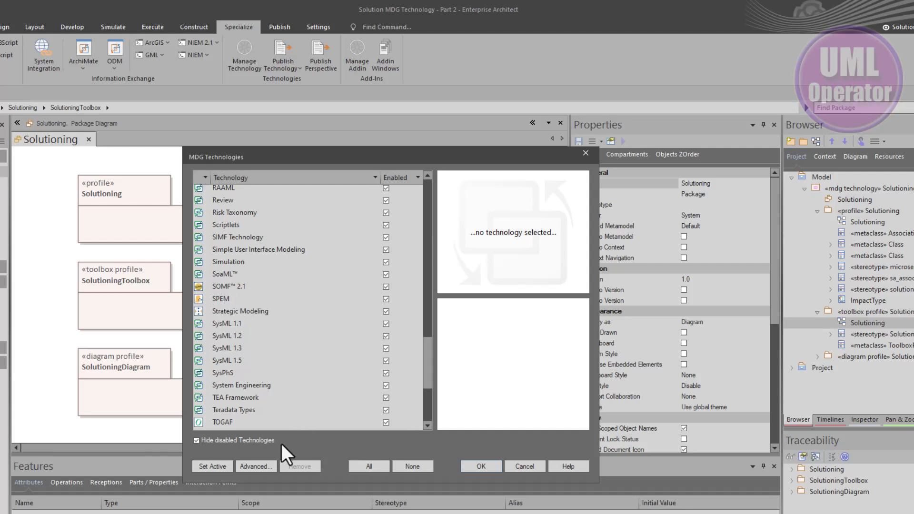
click(252, 467)
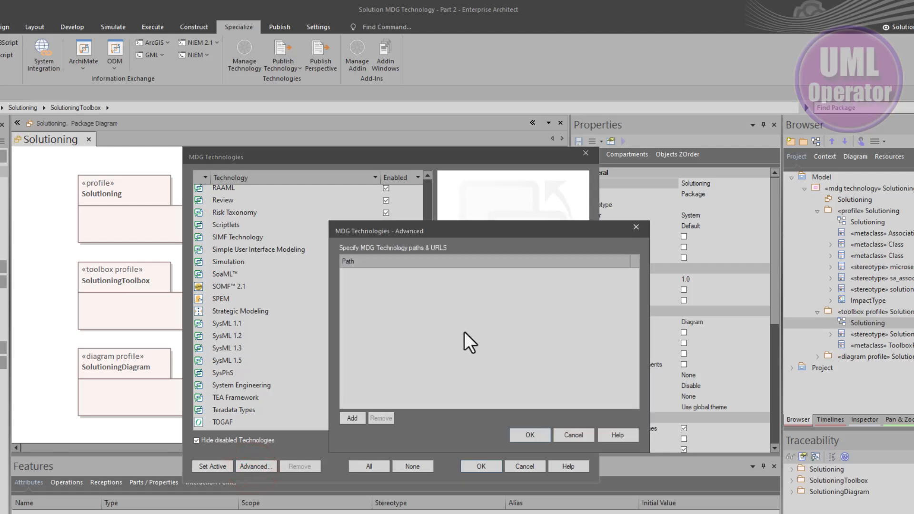
click(352, 418)
click(364, 447)
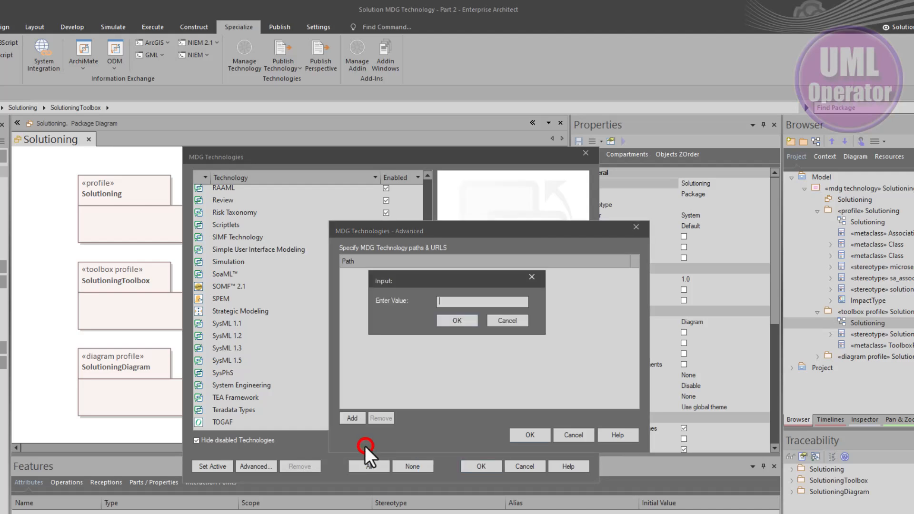
click(448, 301)
key(ctrl+v)
click(455, 319)
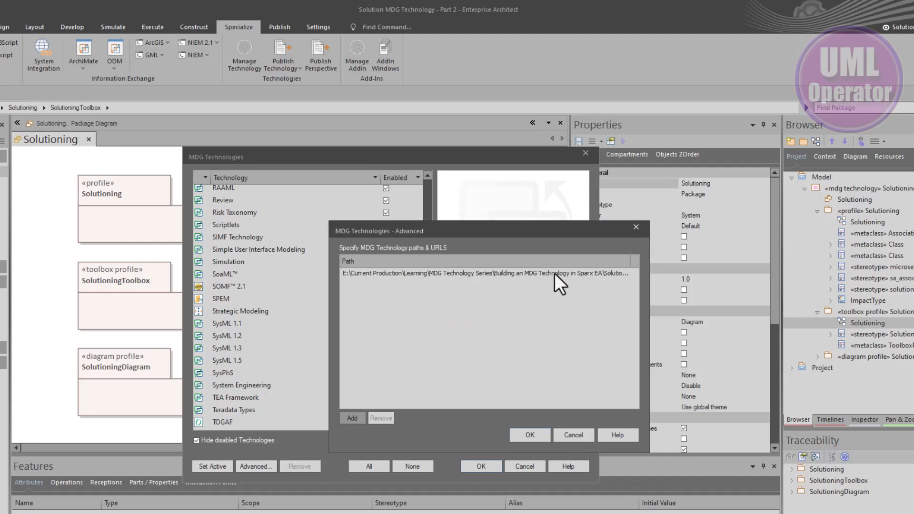
click(529, 433)
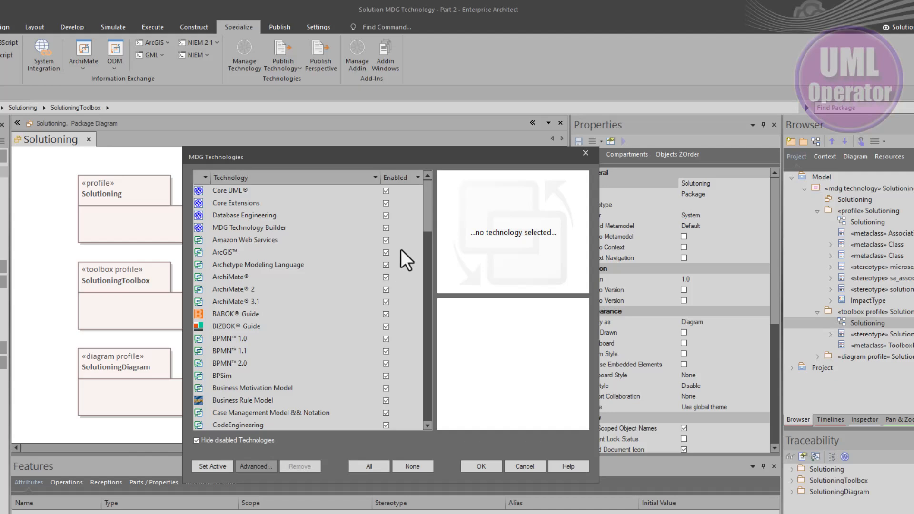
- Find Solutioning in the MDG technologies list, check its version and description, and accept the technology settings
drag(428, 209, 405, 364)
click(232, 286)
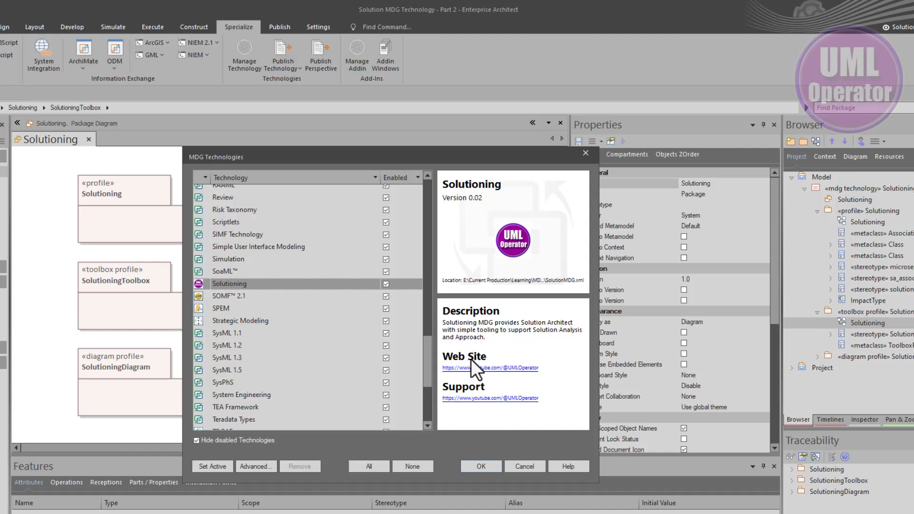
click(479, 465)
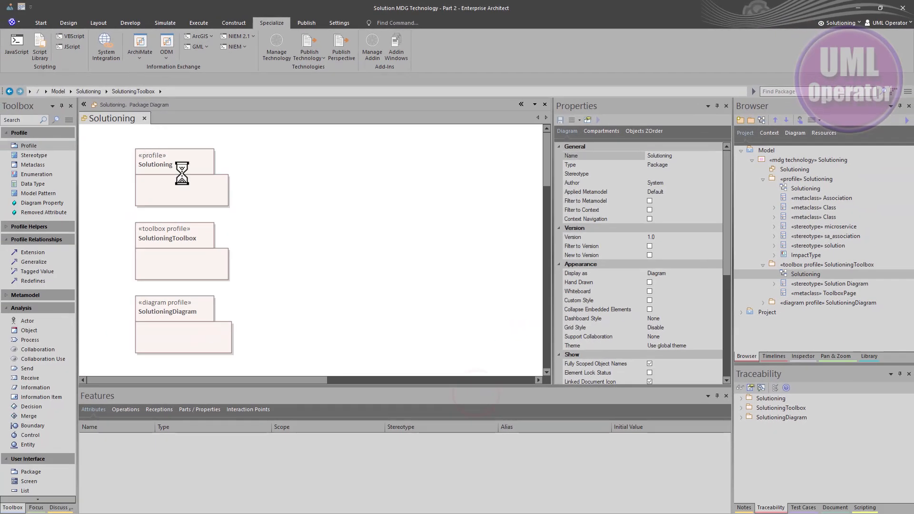
- Examine which technologies are included in the shared Solutioning perspective and close the perspective settings
click(41, 23)
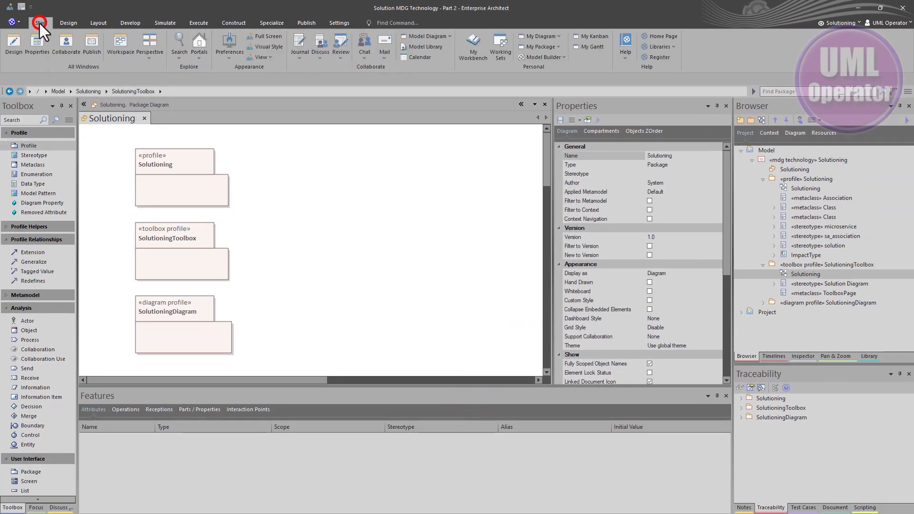
click(146, 58)
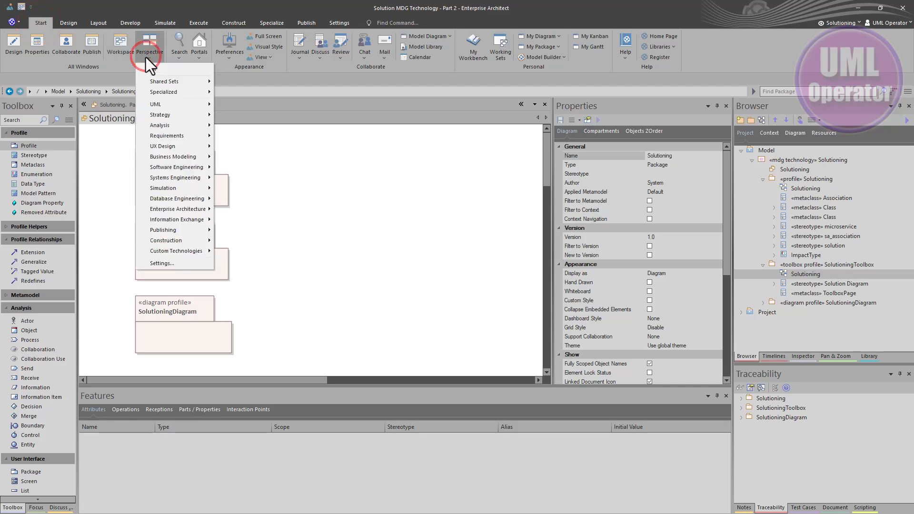
mouse_move(170, 82)
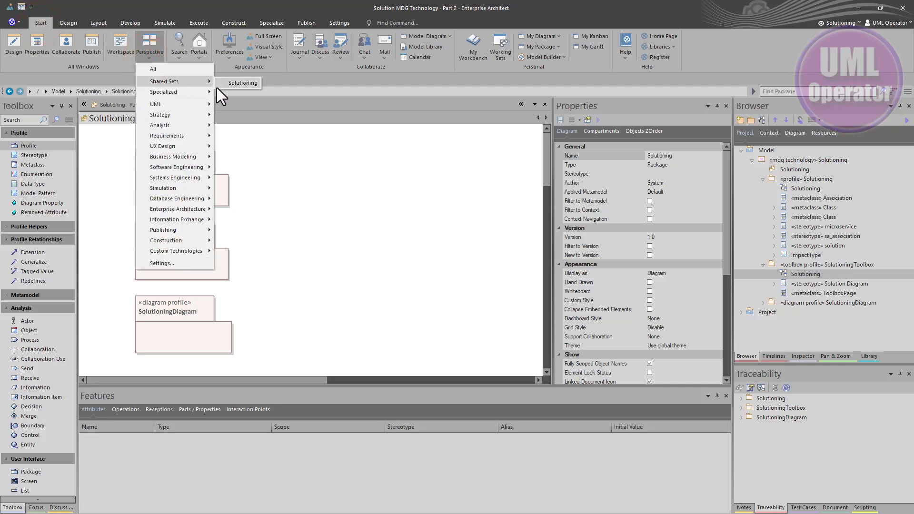
click(170, 262)
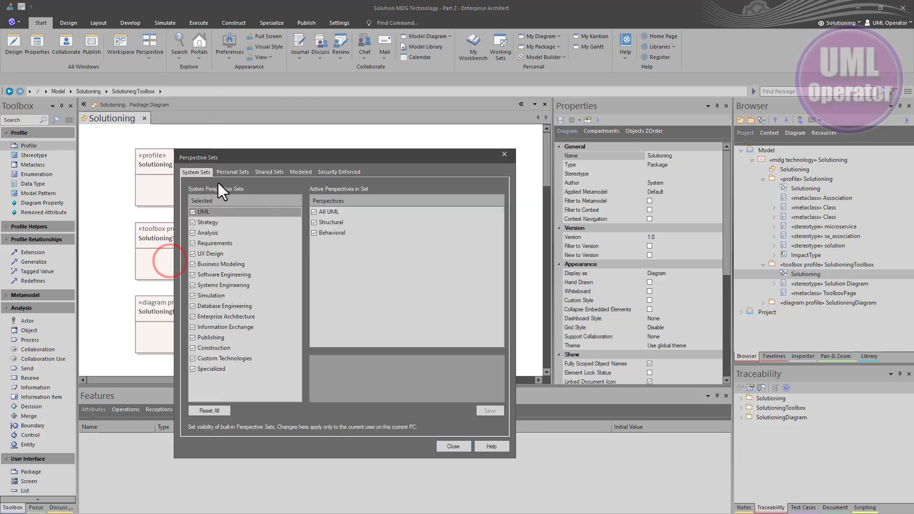
click(257, 171)
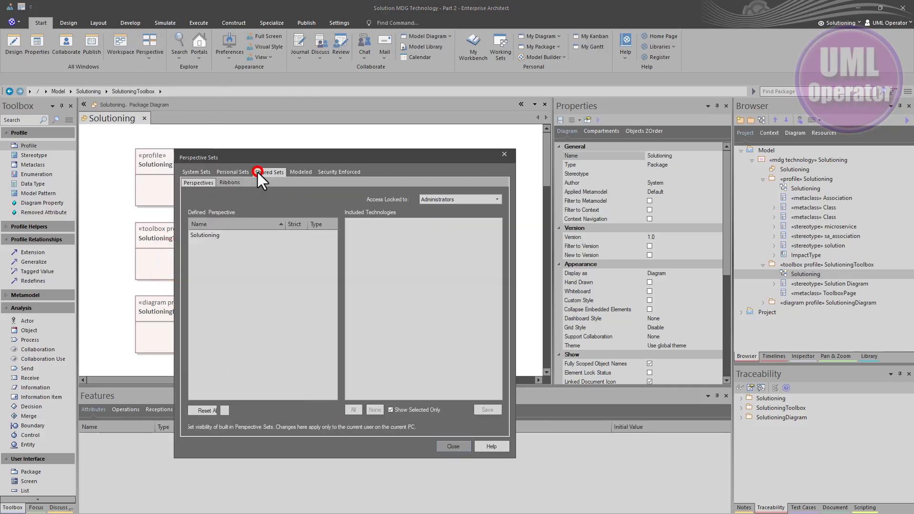
click(211, 235)
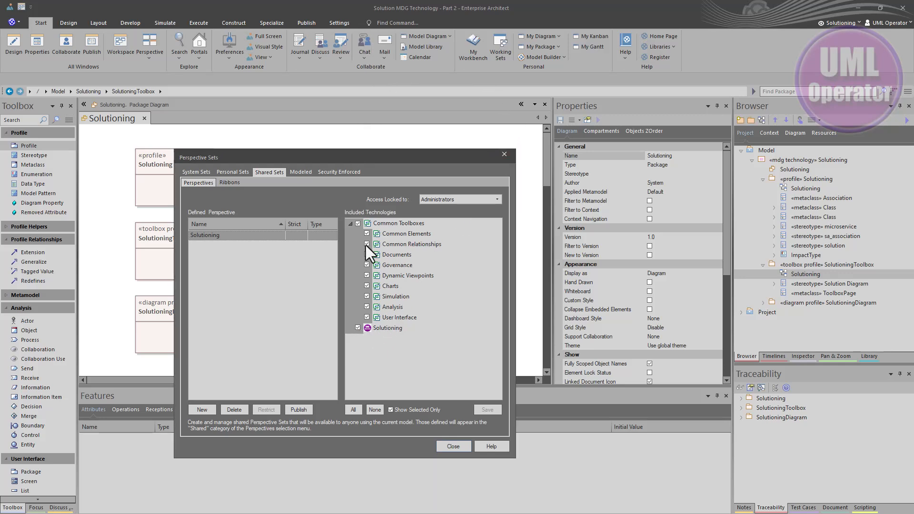
click(453, 447)
click(378, 293)
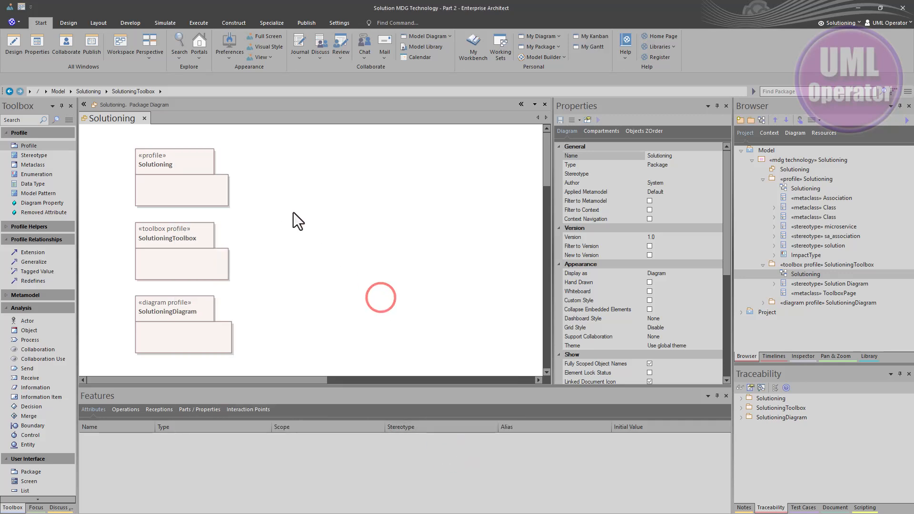
- Select the shared Solutioning perspective, inspect the diagram types offered in the Diagram Builder for the SolutioningToolbox package, and close it
click(855, 23)
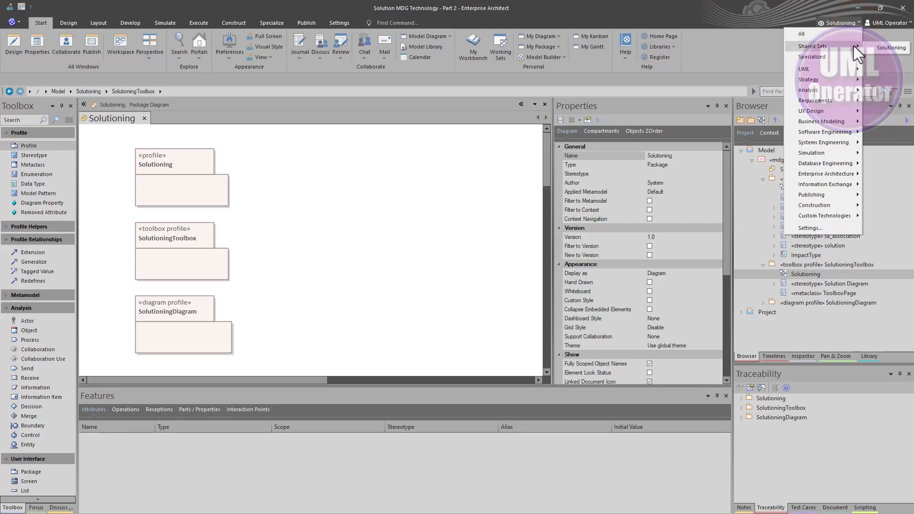
click(867, 48)
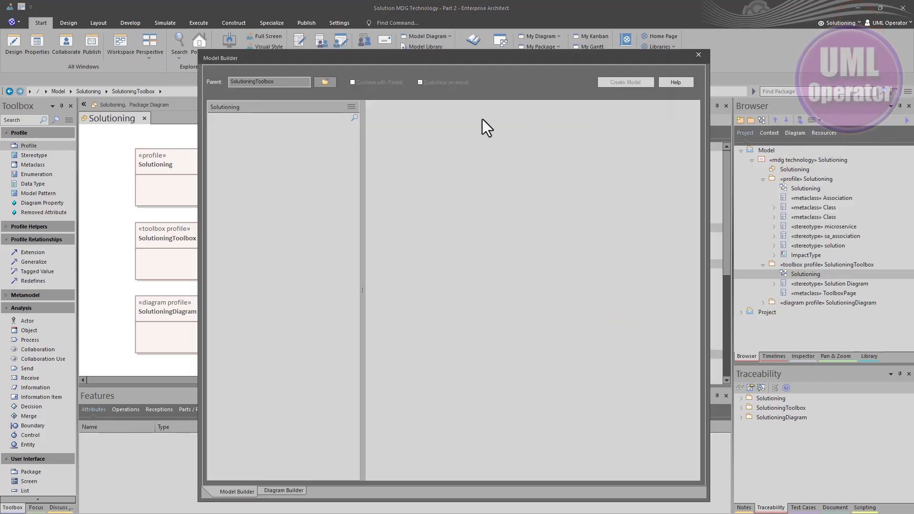
click(273, 490)
click(241, 491)
click(279, 493)
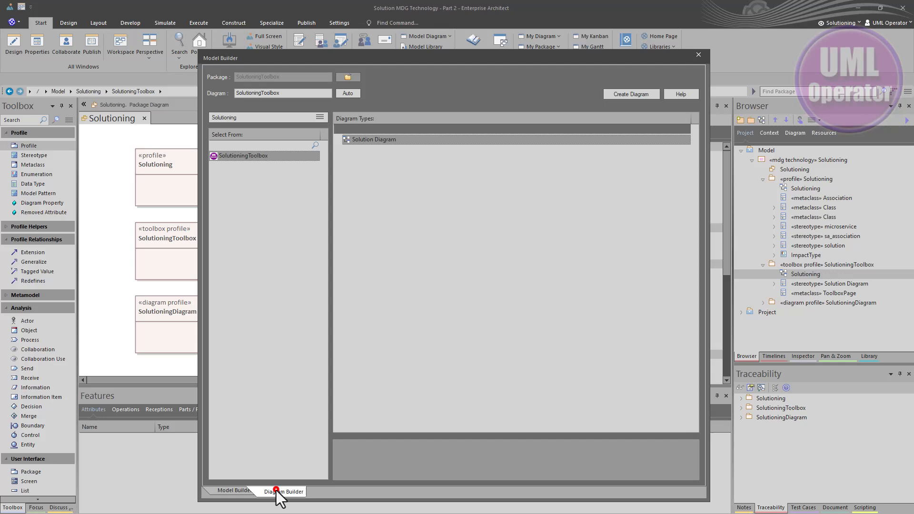
click(246, 156)
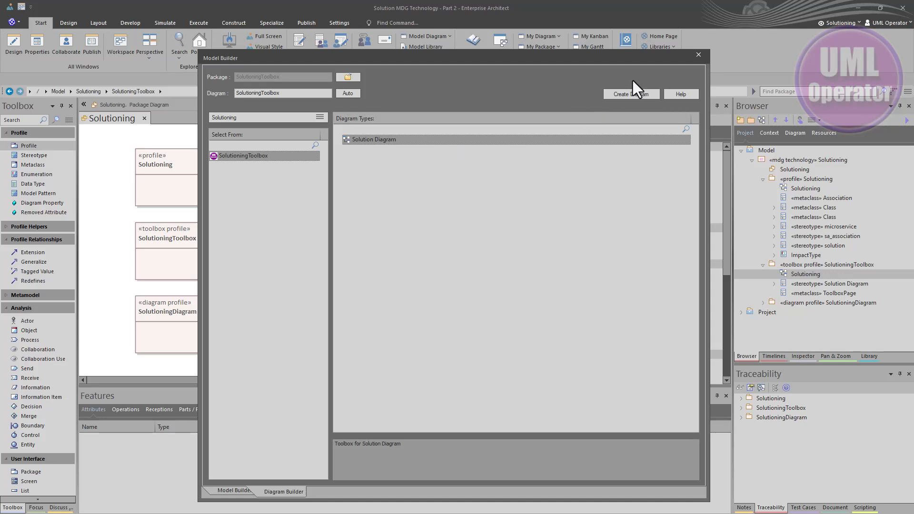
click(698, 53)
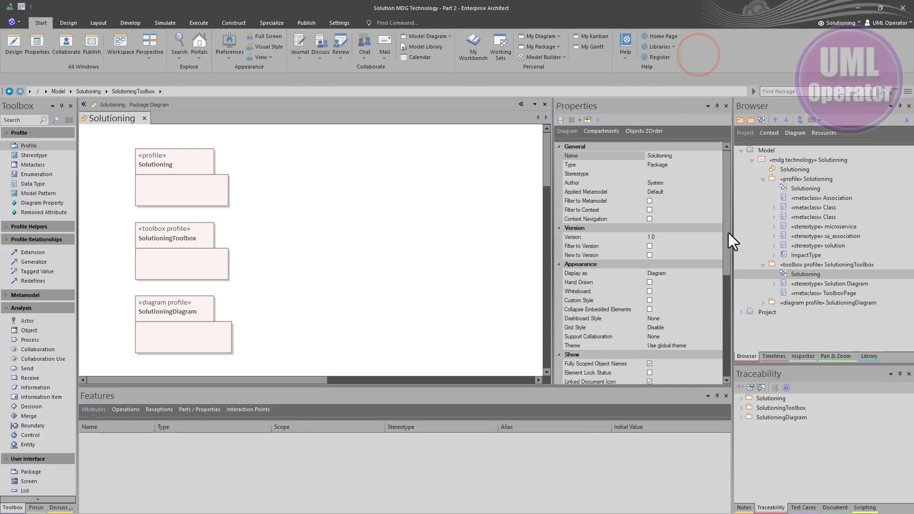
- Try to create a Solution Diagram from the SolutioningToolbox directly under the Project root node, and close the builder
click(741, 151)
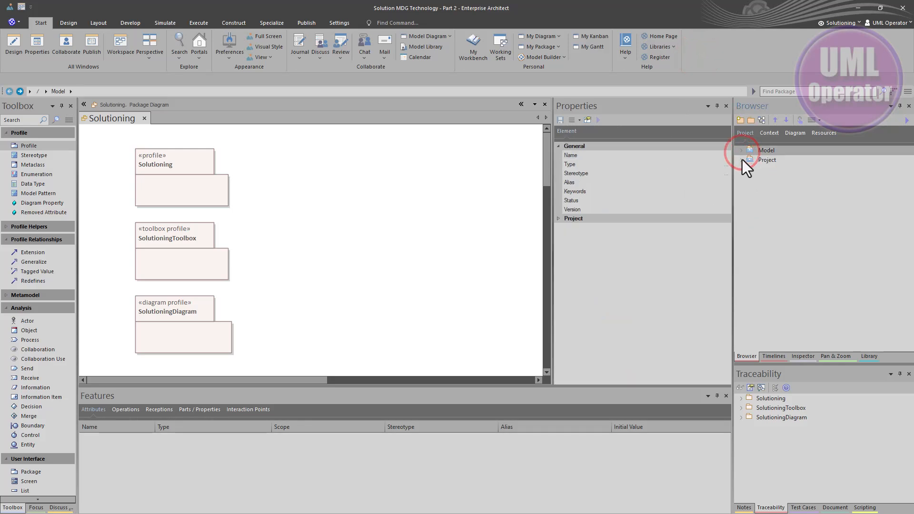
click(741, 160)
click(761, 161)
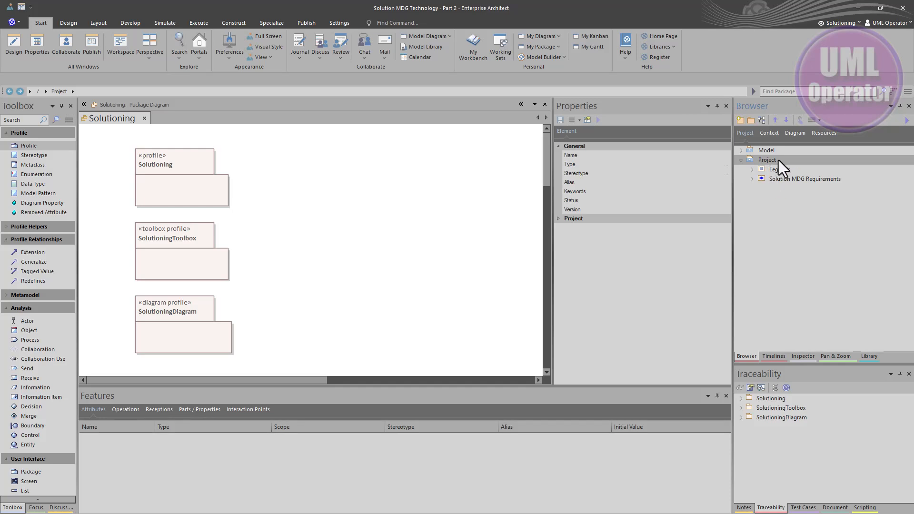
click(742, 119)
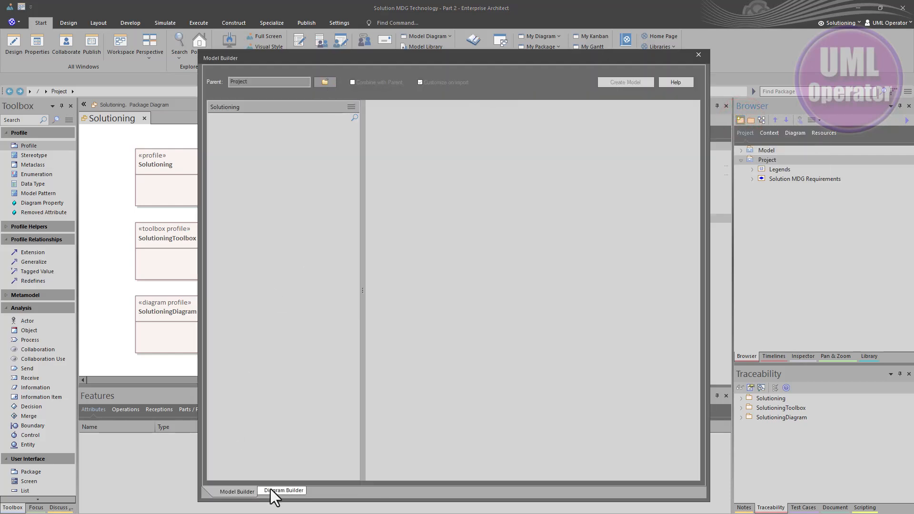
click(284, 491)
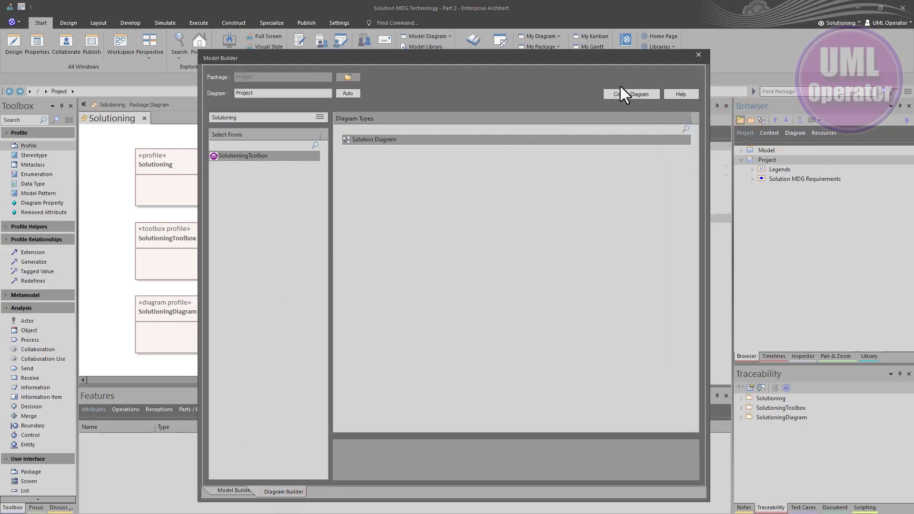
click(241, 119)
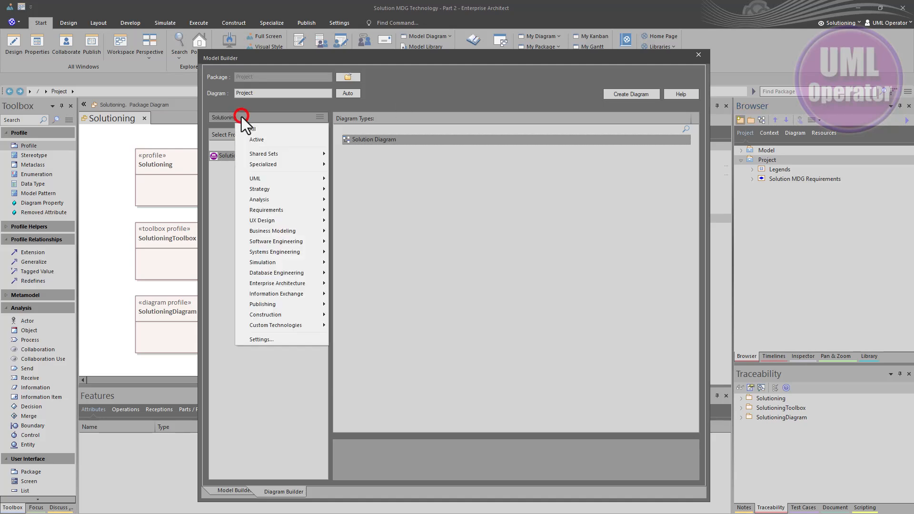
click(222, 175)
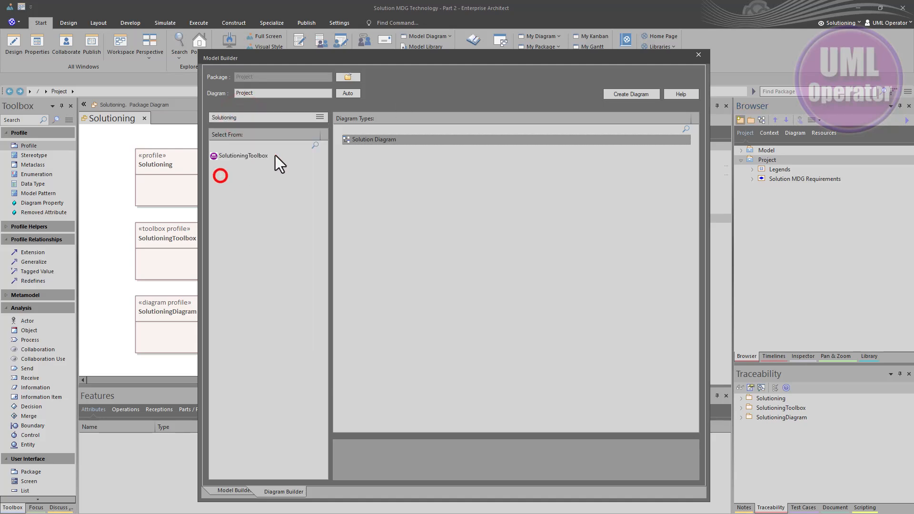
click(366, 138)
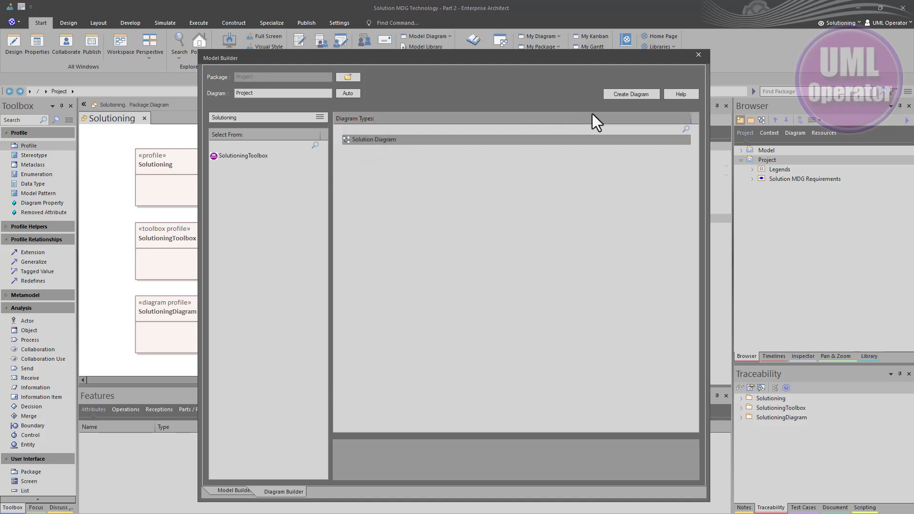
click(618, 92)
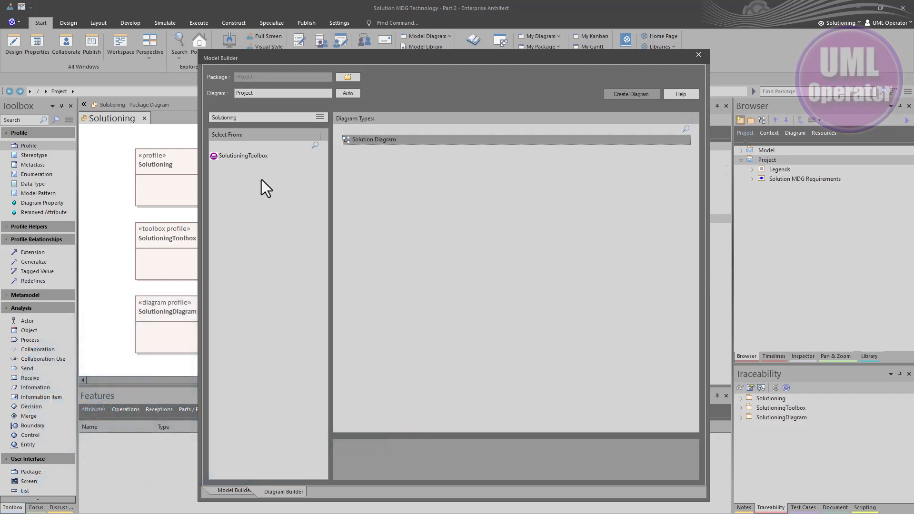
click(699, 55)
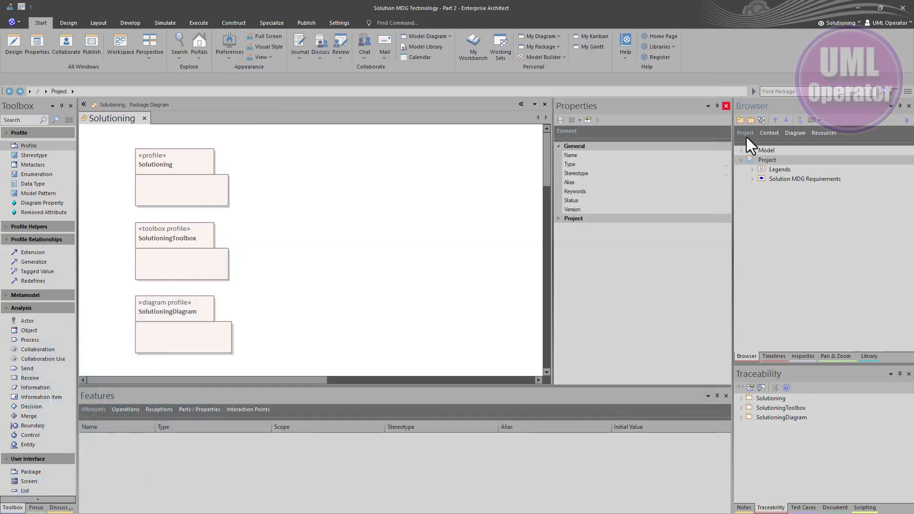
- Create a package named Testing under the Project root node, with a Solution Diagram as its initial content
click(775, 160)
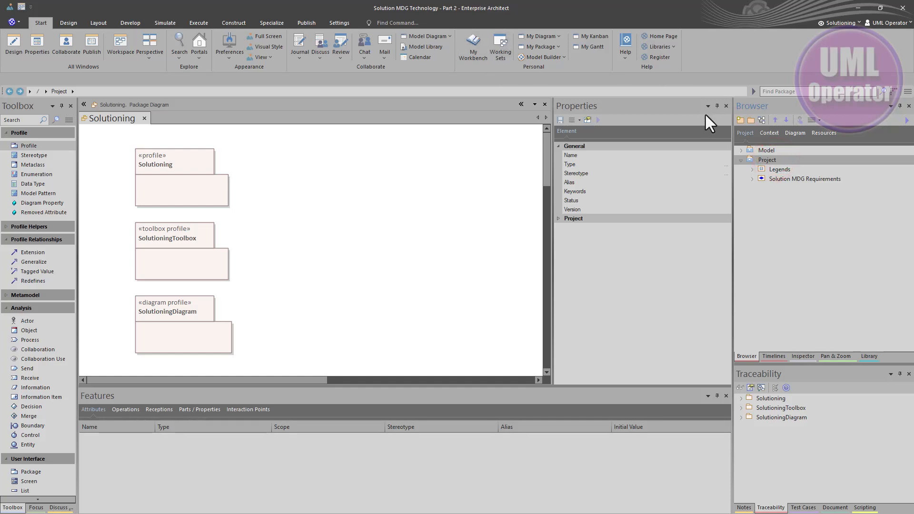
click(751, 120)
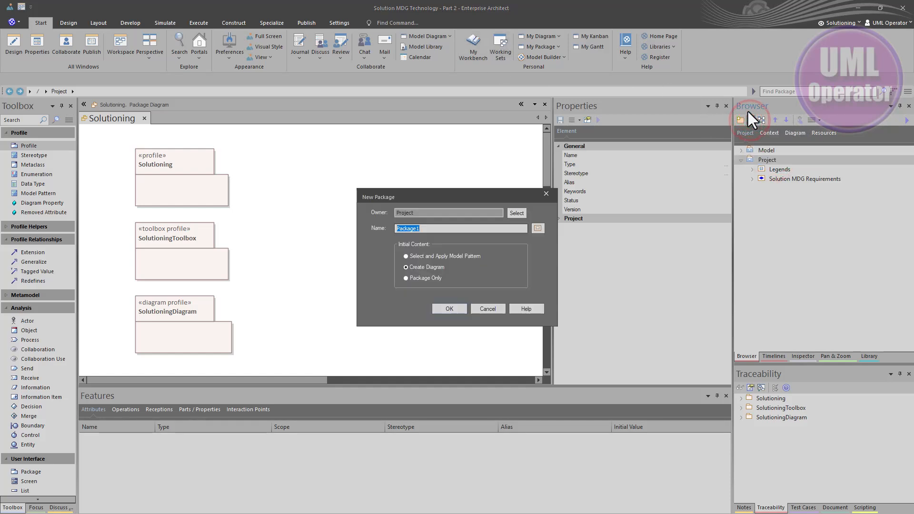
text(Testing)
click(460, 309)
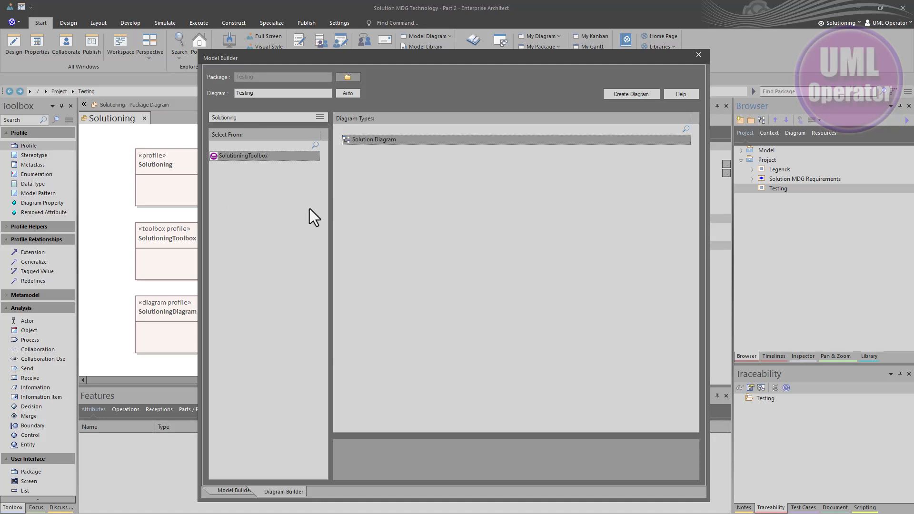
click(364, 140)
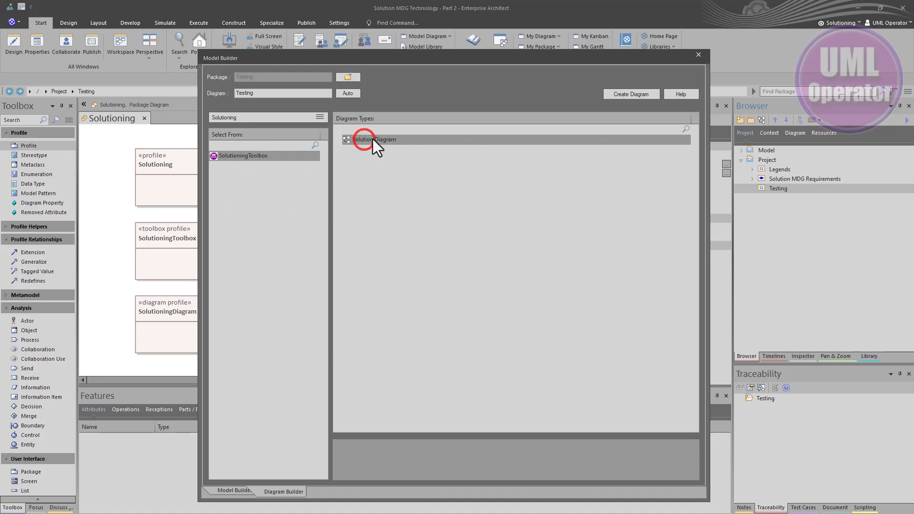
click(622, 94)
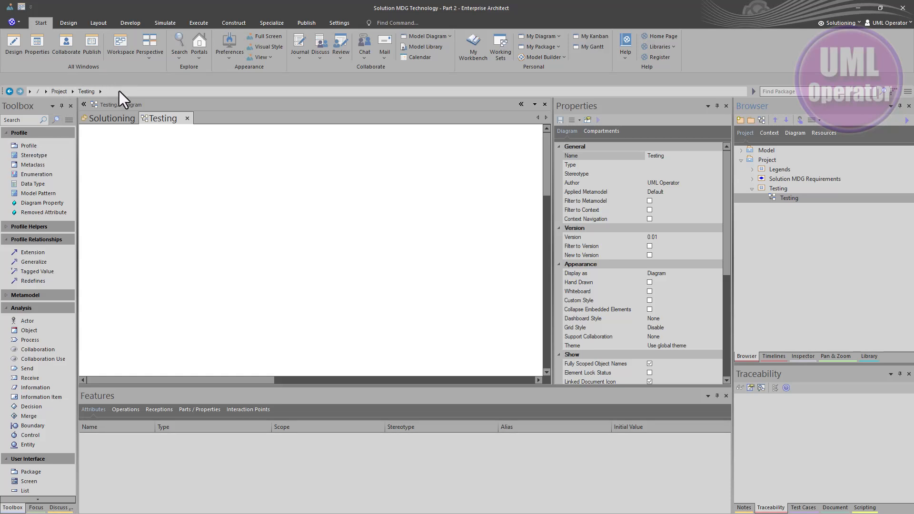
- Load the Solutioning toolbox set for the Testing diagram and place a Solution element in the diagram's upper left area
click(69, 120)
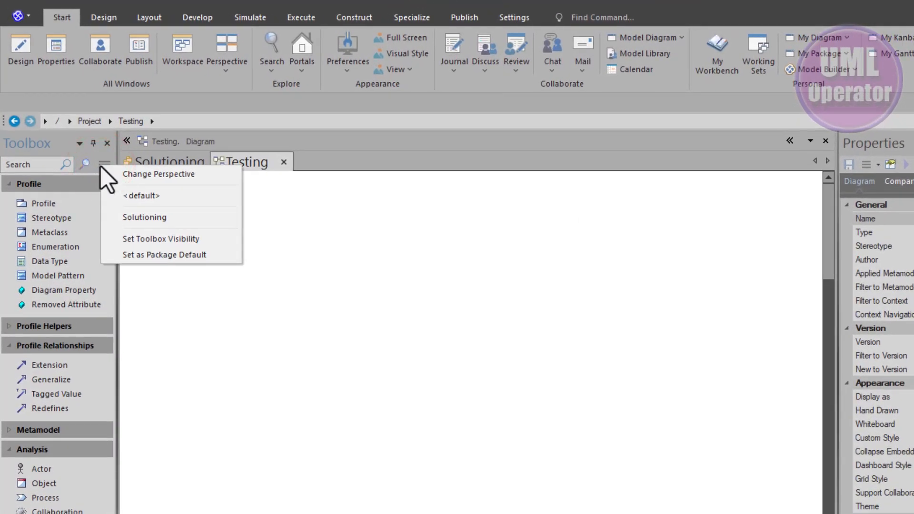
click(140, 217)
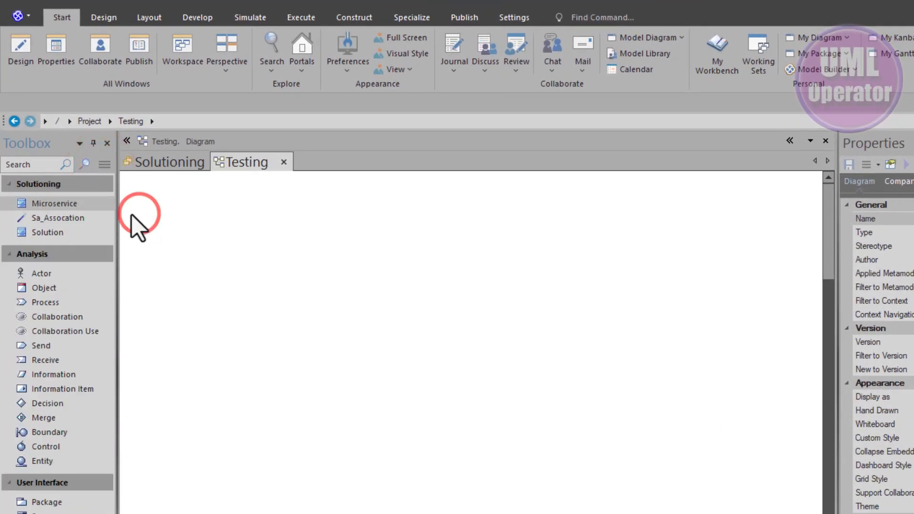
click(50, 236)
click(213, 219)
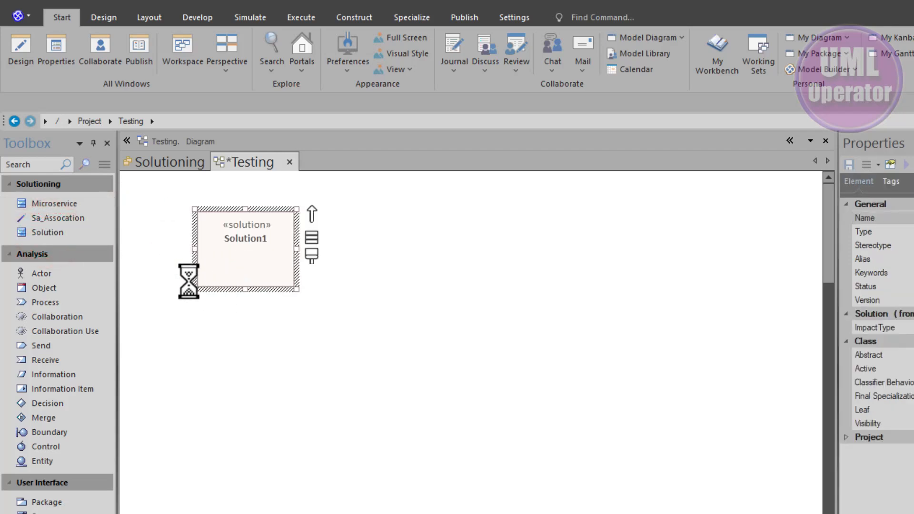
- Place a Microservice to the right of the solution and connect the solution to it with a Sa_Assocation connector
click(87, 208)
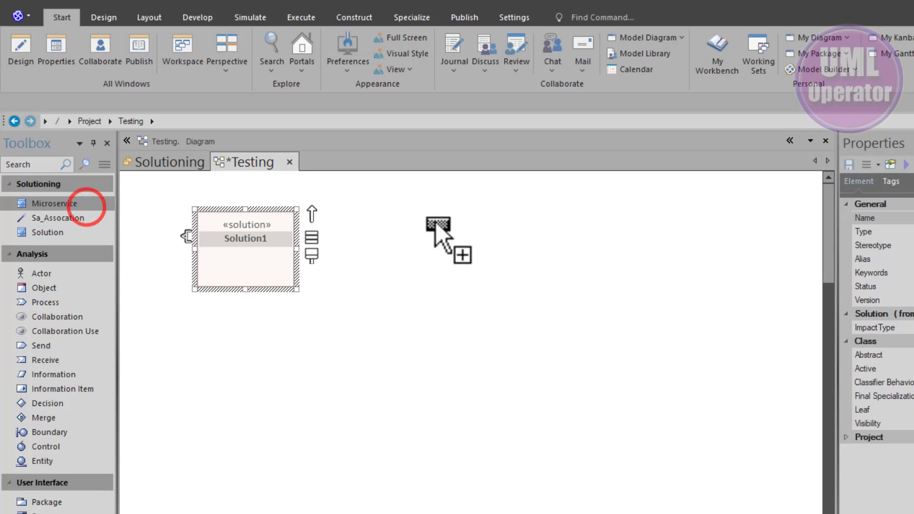
click(494, 212)
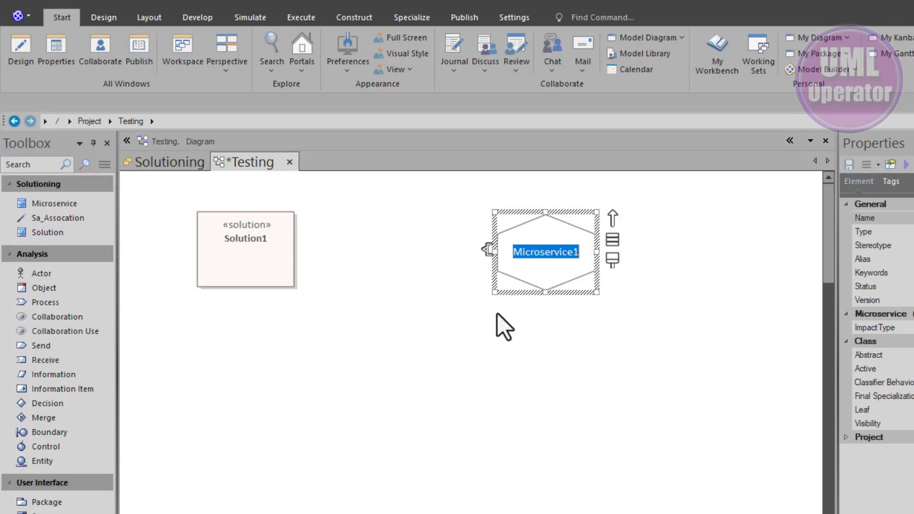
click(94, 218)
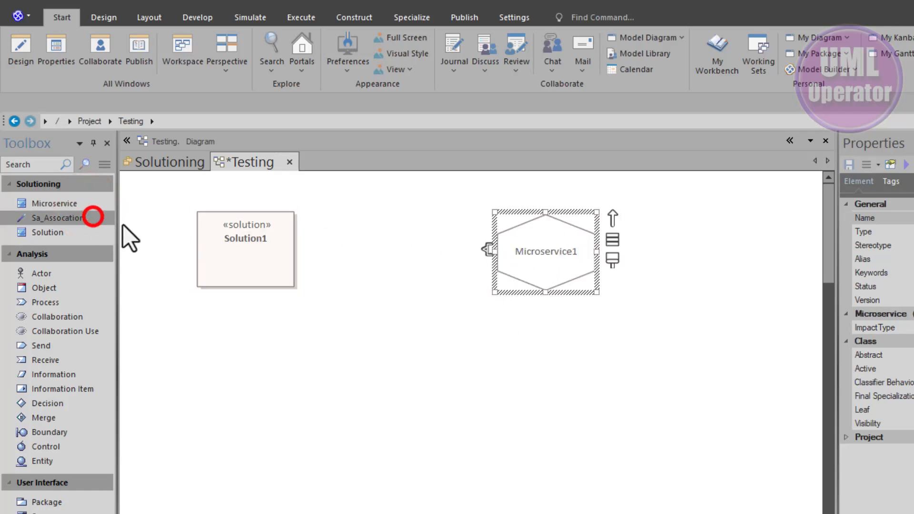
drag(241, 251, 516, 255)
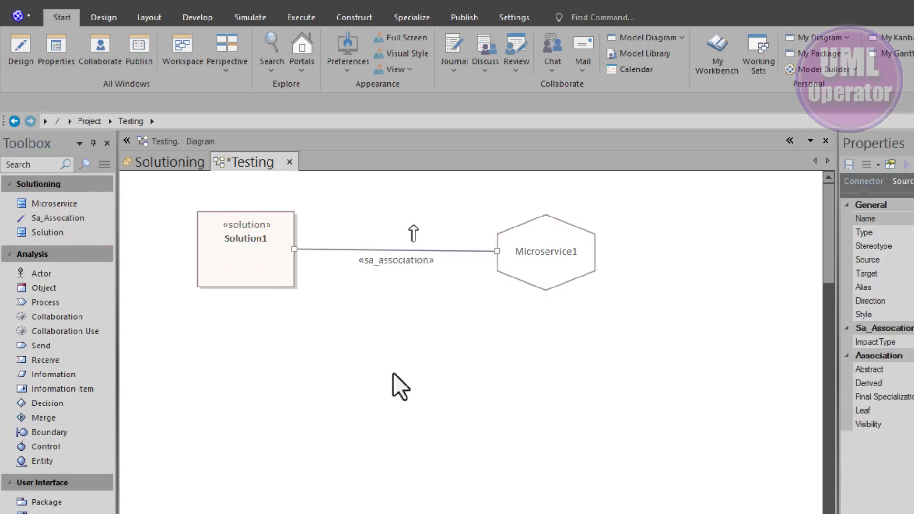
click(393, 374)
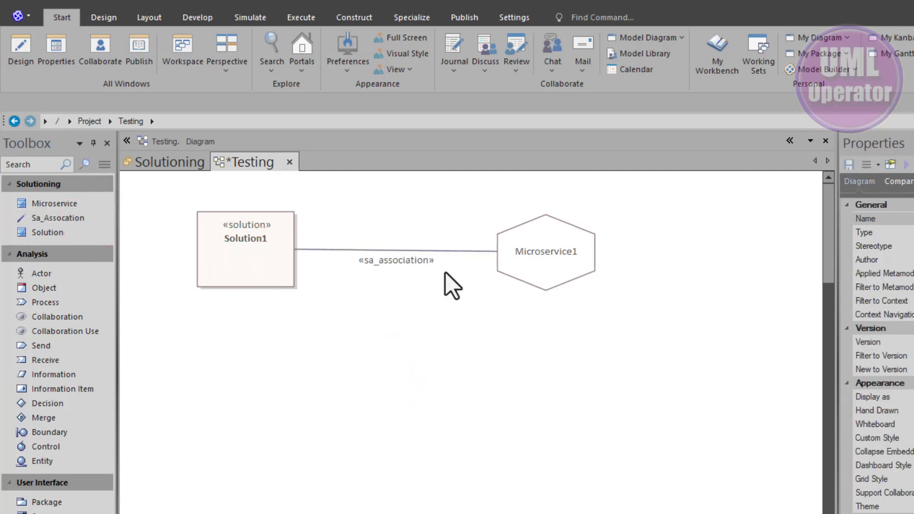
- Add a second Solution element below the first and connect it to the microservice with a Sa_Assocation connector
click(54, 233)
click(200, 356)
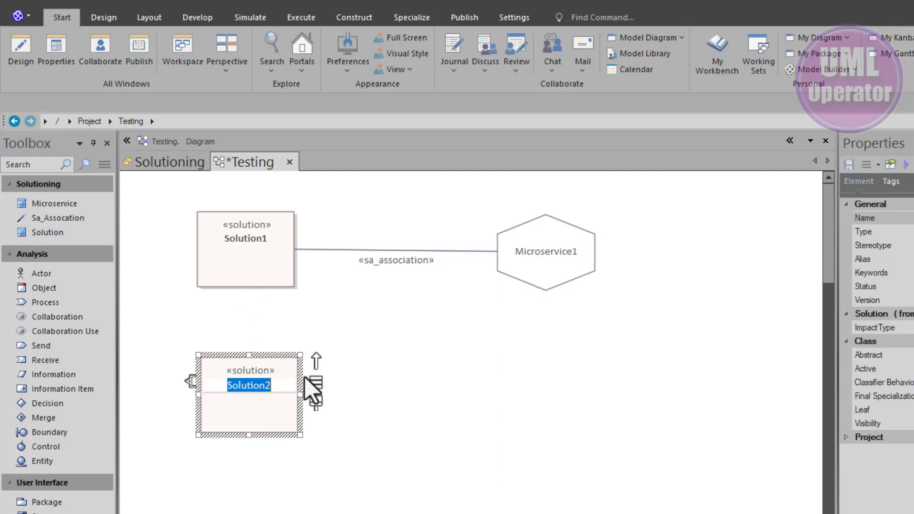
click(66, 220)
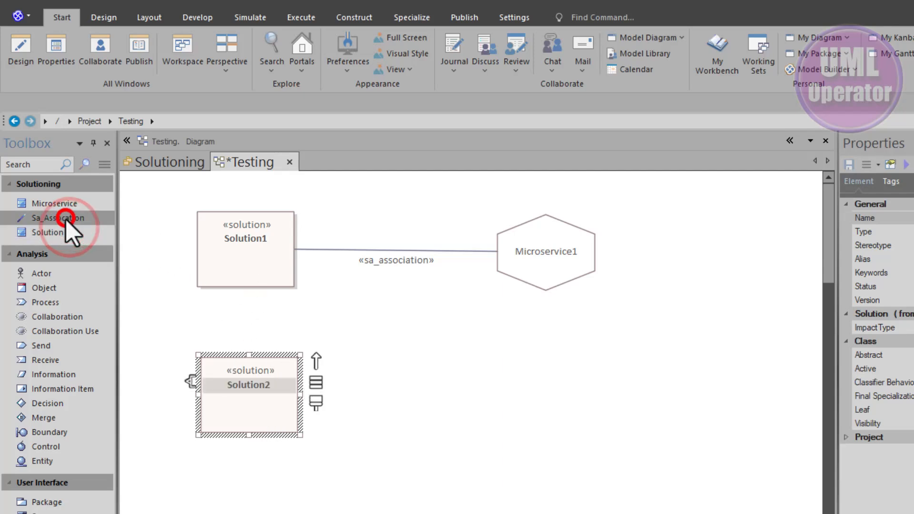
drag(246, 404, 521, 270)
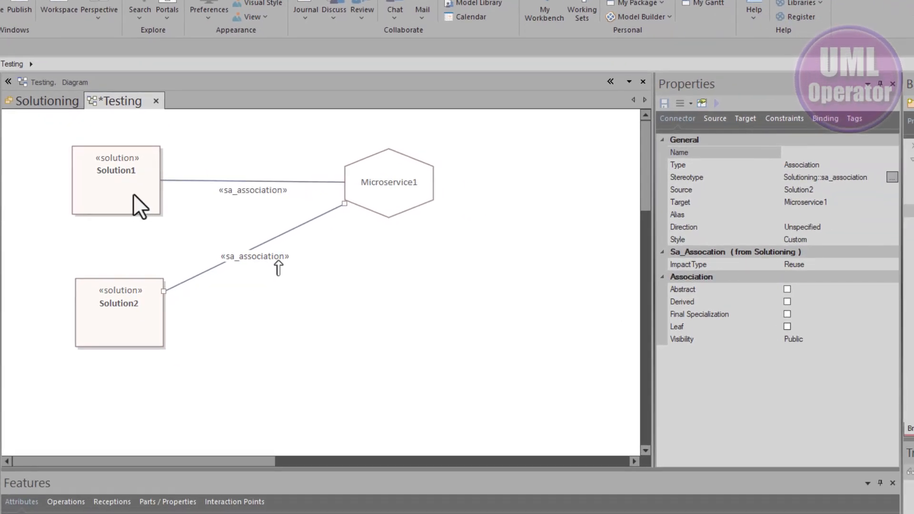
- Set the ImpactType property of the upper solution, Solution1, to Enhance
click(122, 192)
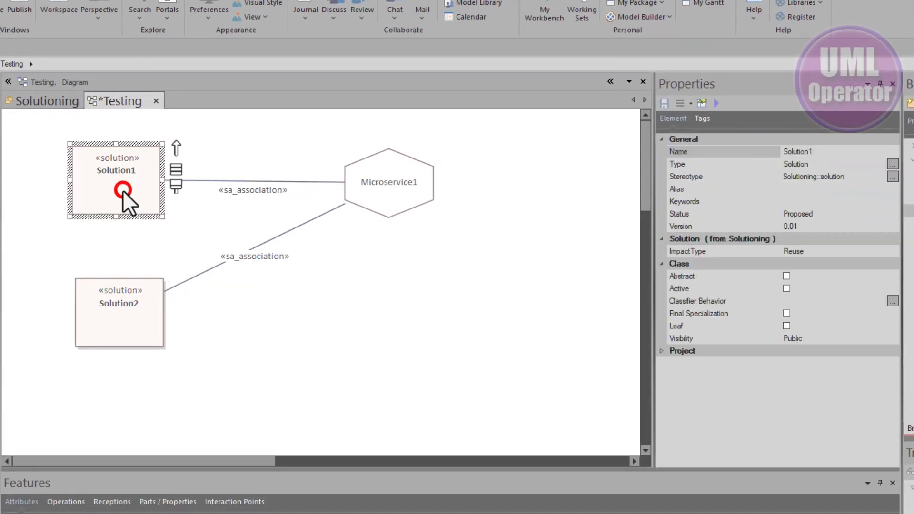
click(816, 251)
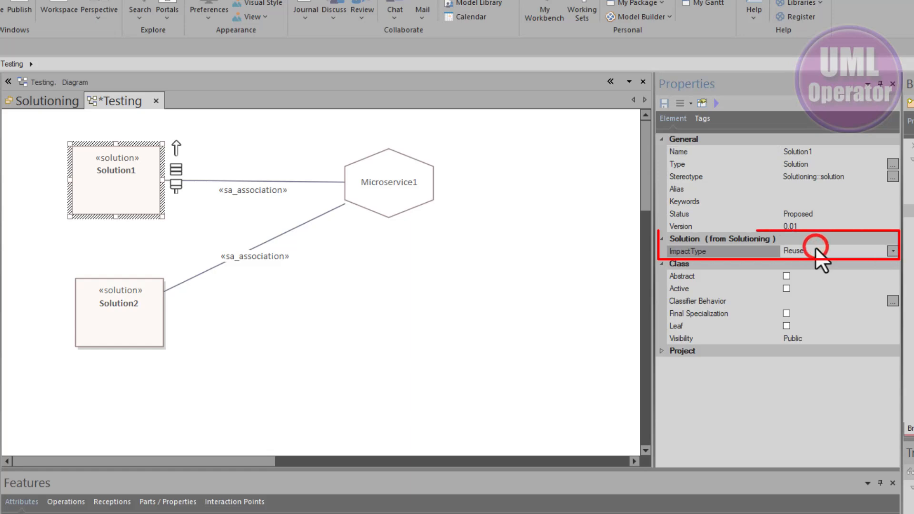
click(893, 251)
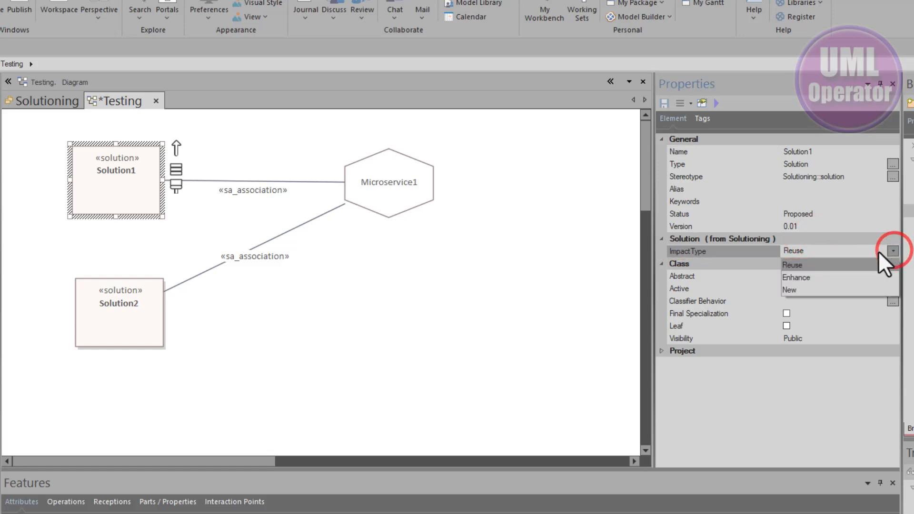
click(803, 277)
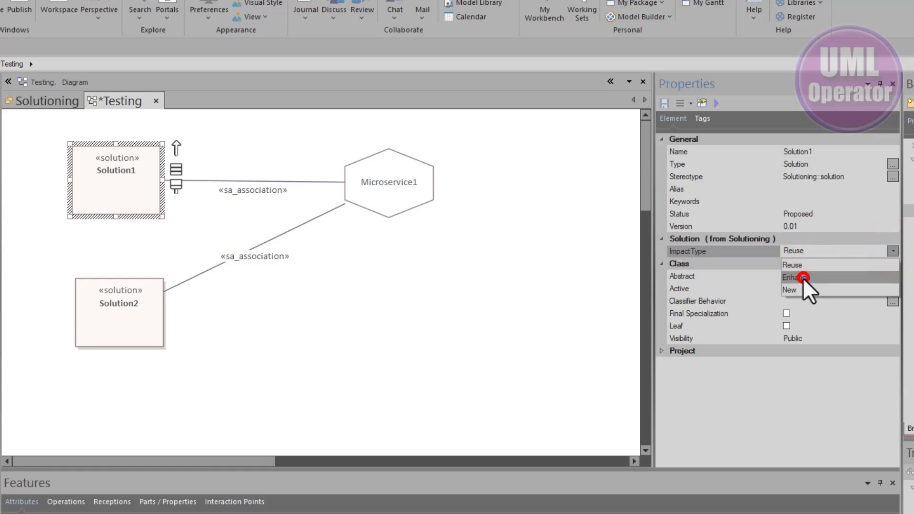
- Inspect the ImpactType options available for the microservice element and close the list without choosing another value
click(381, 186)
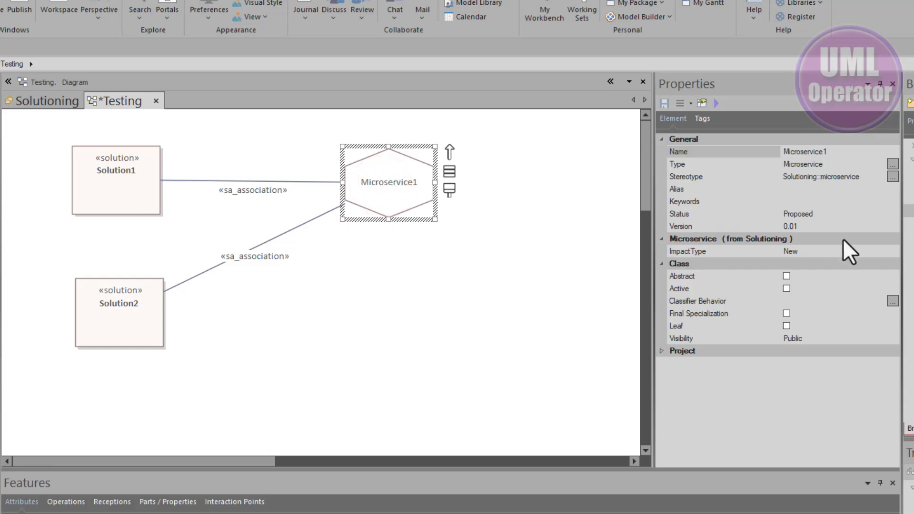
click(856, 250)
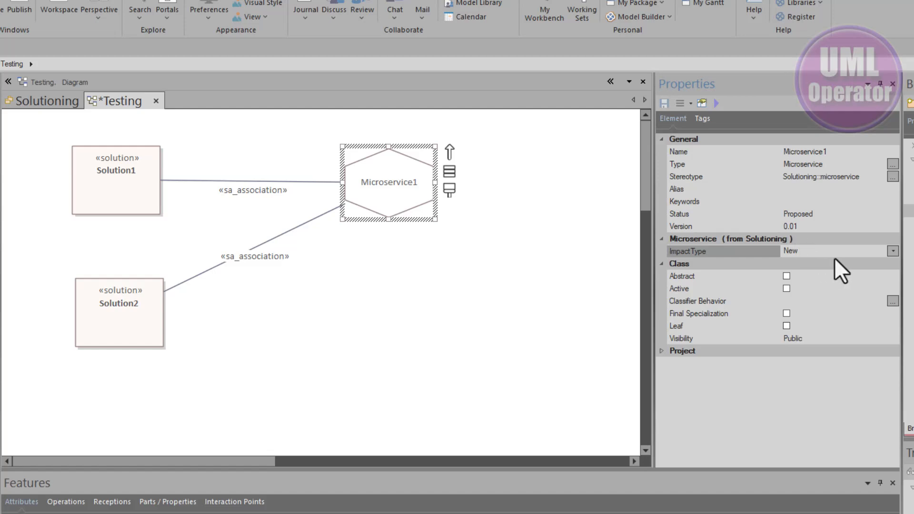
click(891, 251)
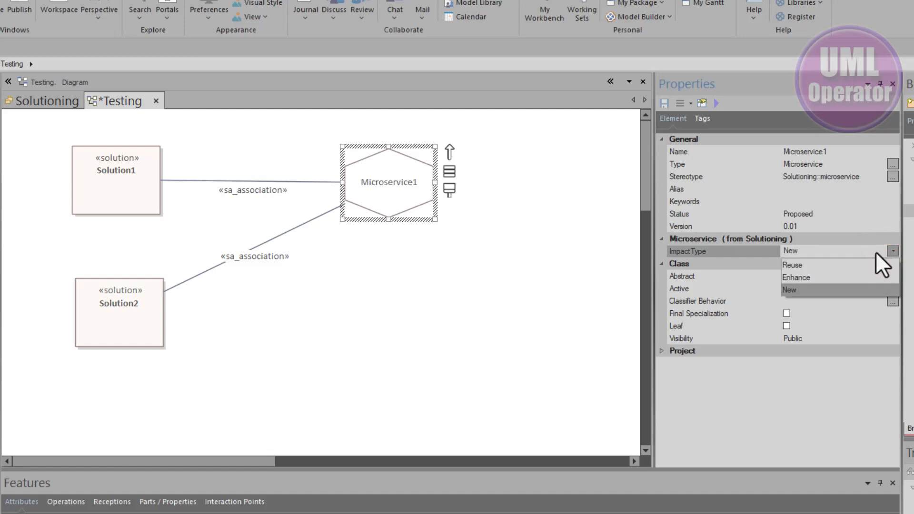
click(890, 251)
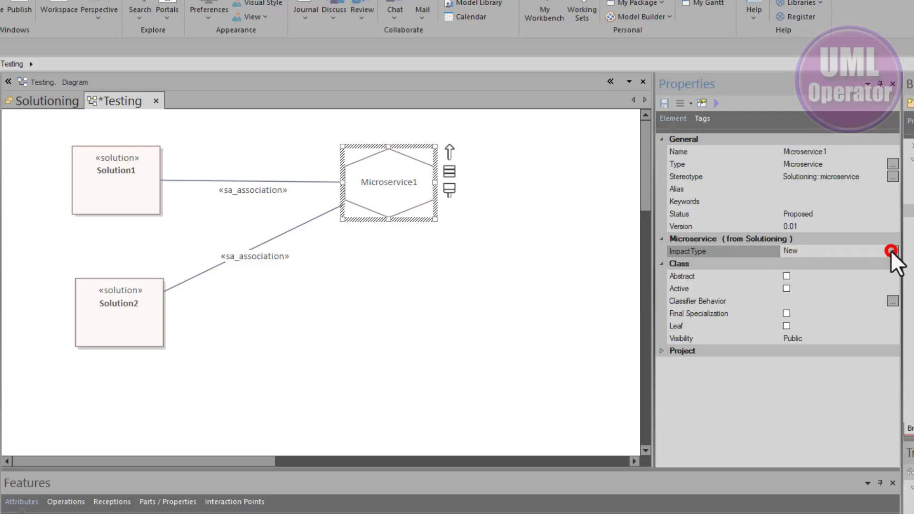
- Set the ImpactType property of the lower solution, Solution2, to Enhance
click(121, 312)
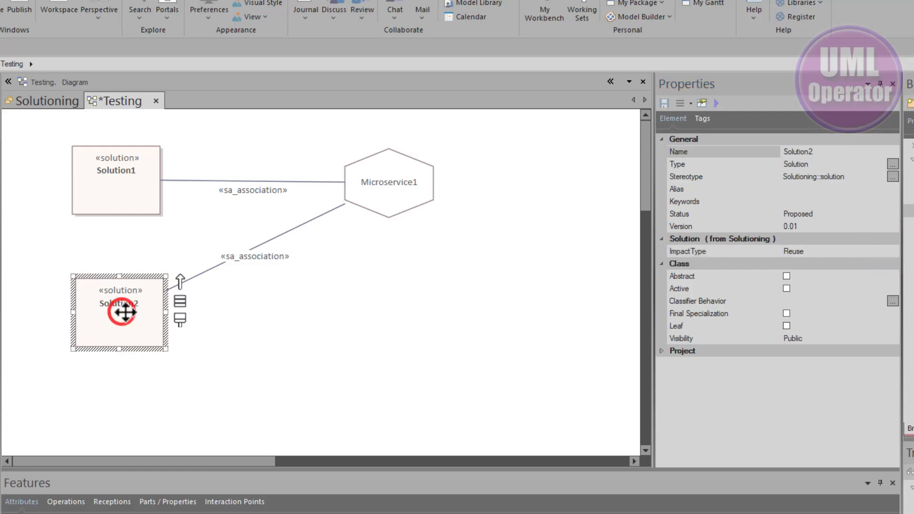
click(843, 251)
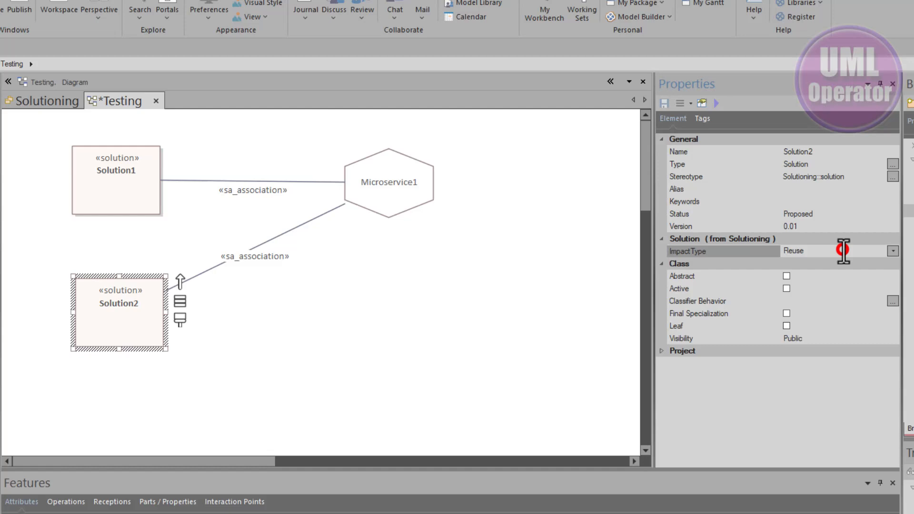
click(892, 251)
click(817, 276)
- Set the ImpactType of the connector between Solution2 and Microservice1 to New
click(293, 230)
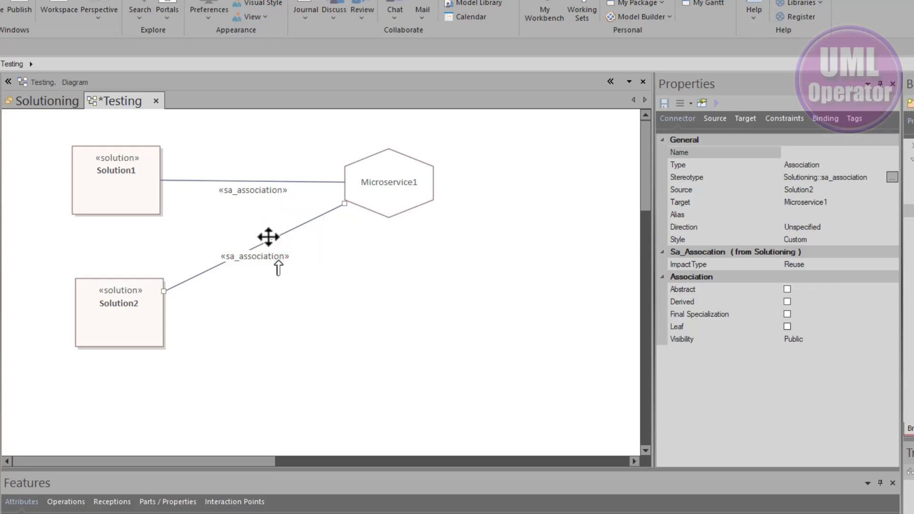
click(865, 264)
click(892, 265)
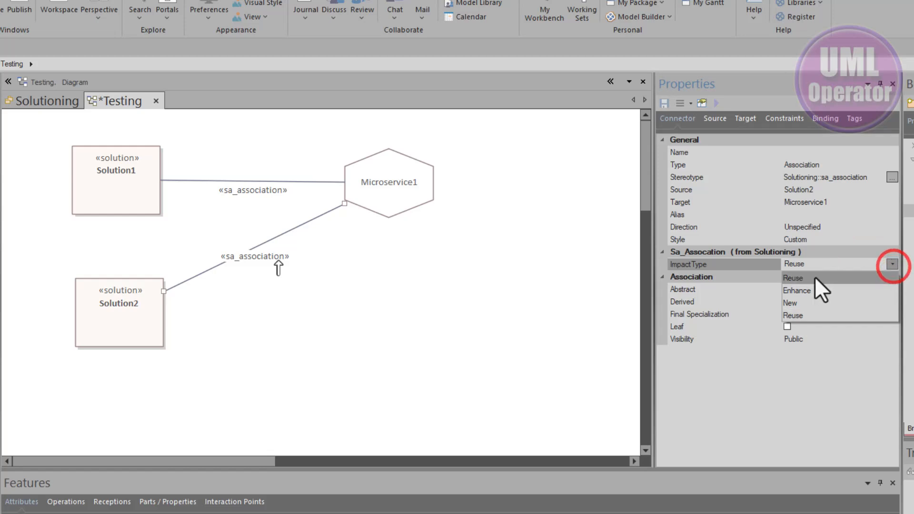
click(791, 303)
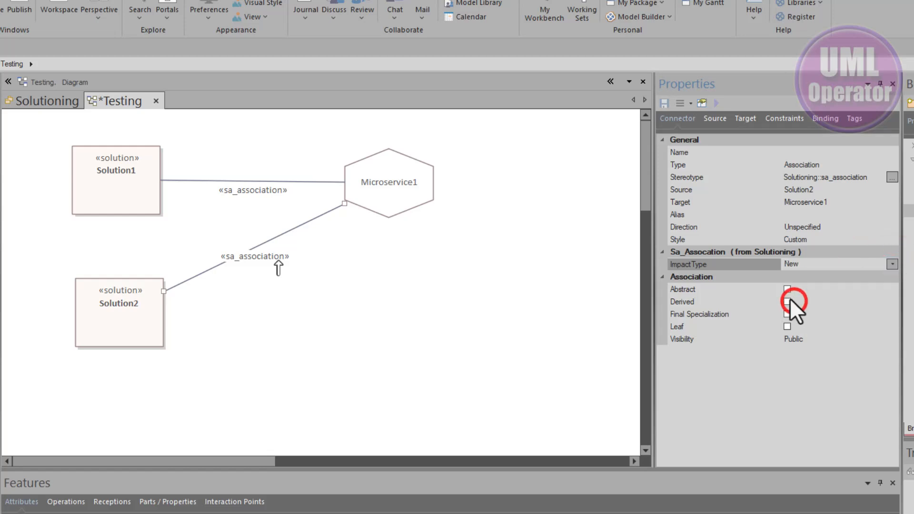
- Set the ImpactType of the connector between Solution1 and Microservice1 to Enhance and clear the selection
click(245, 181)
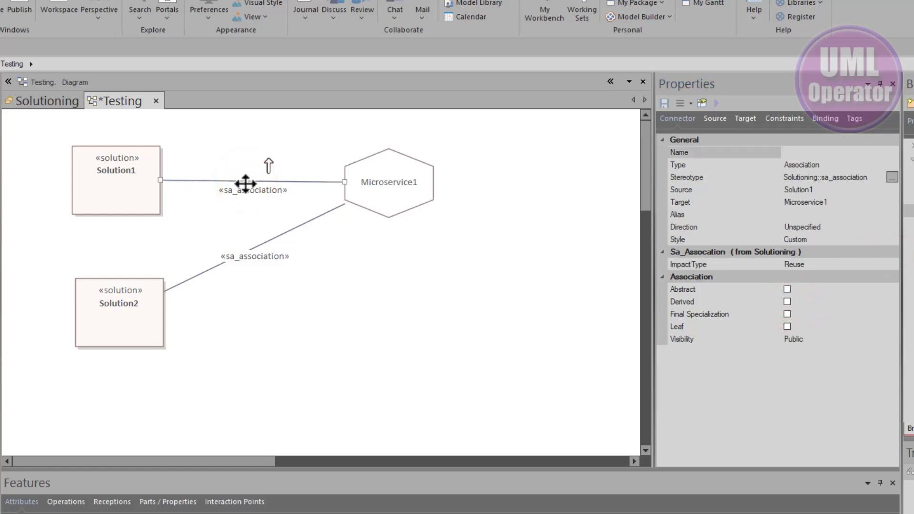
click(843, 263)
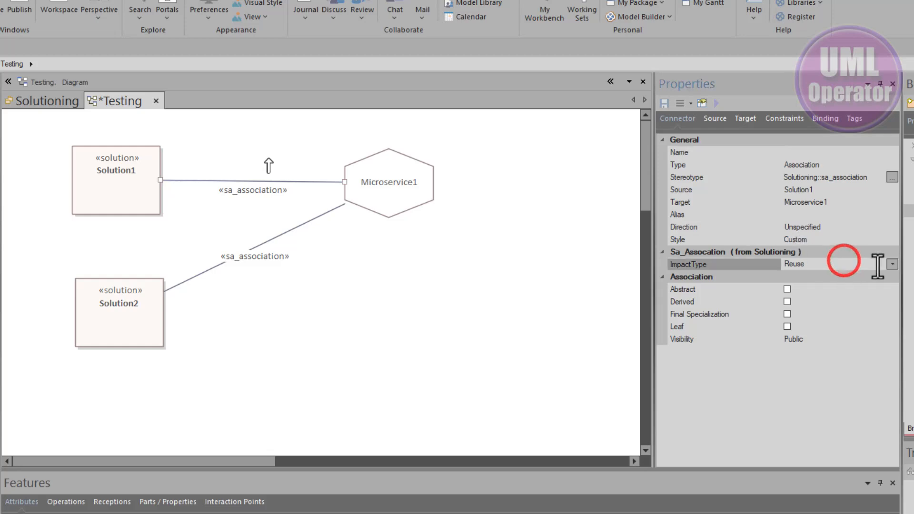
click(892, 265)
click(810, 291)
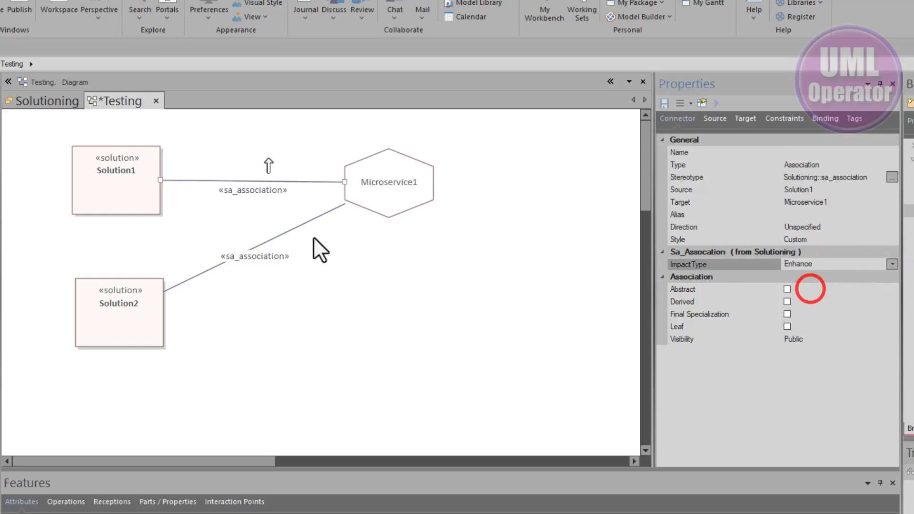
click(362, 258)
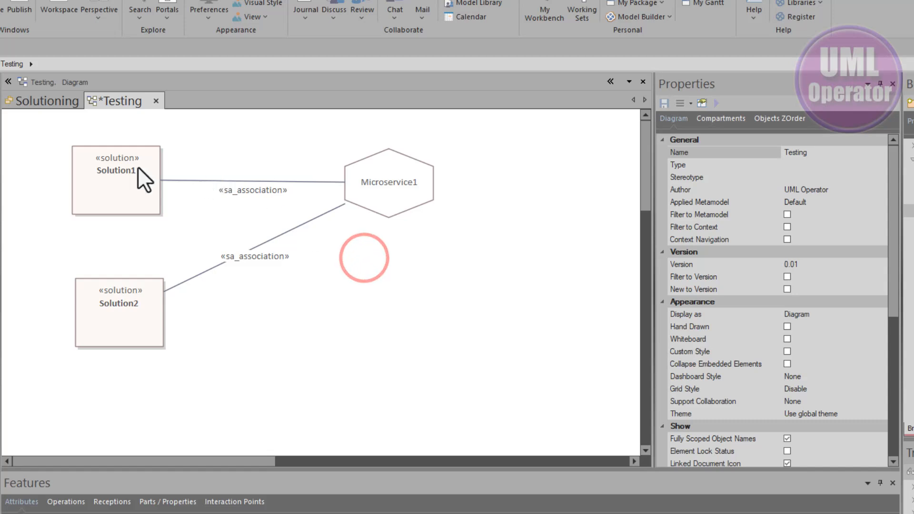
- Show the Tags compartment for elements in the Testing diagram's properties
double_click(138, 233)
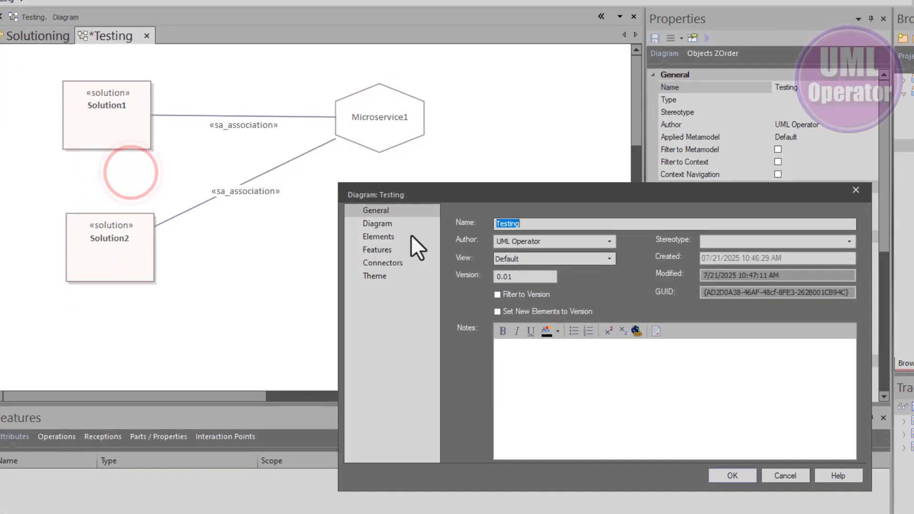
click(382, 235)
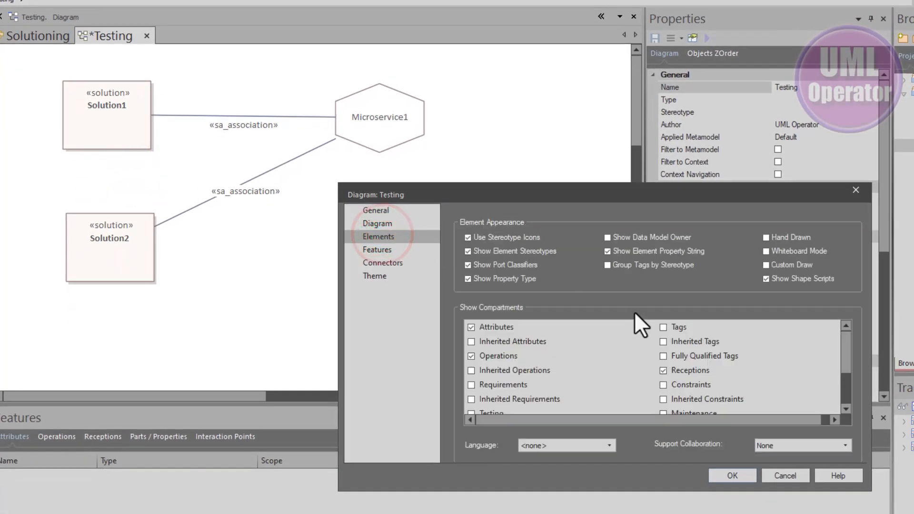
click(663, 327)
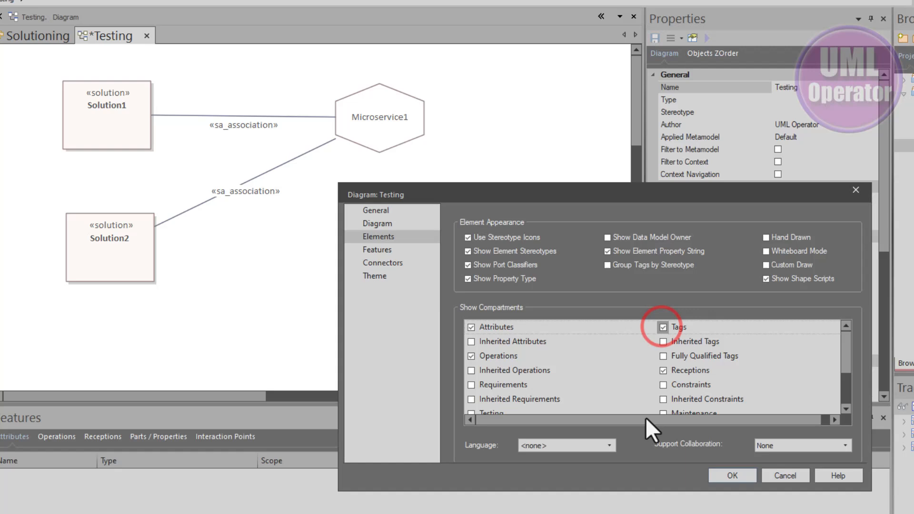
click(726, 474)
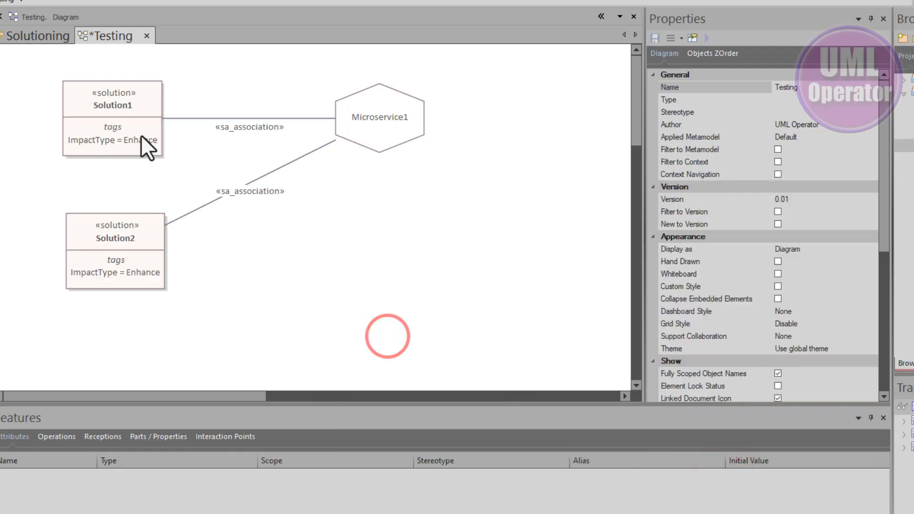
- Enable the Info View appearance for Microservice1 and include Tagged Values in its Info View properties
right_click(384, 131)
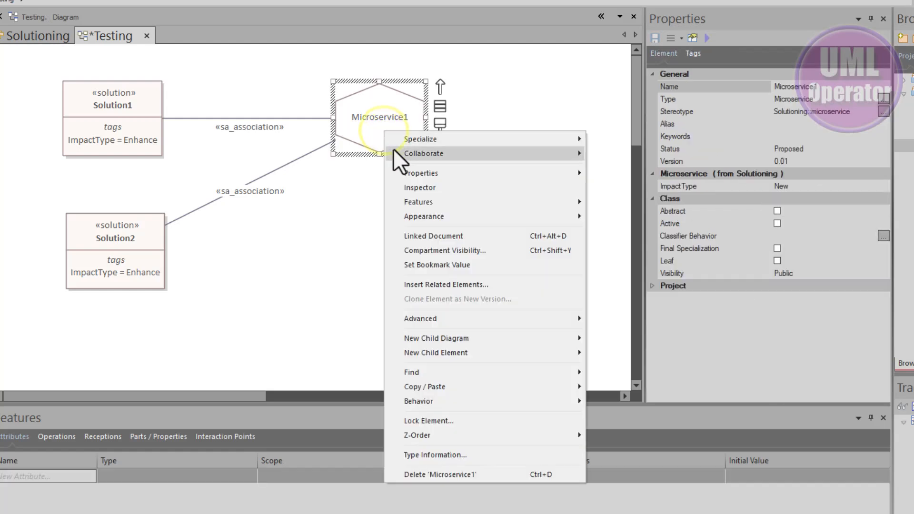
mouse_move(445, 213)
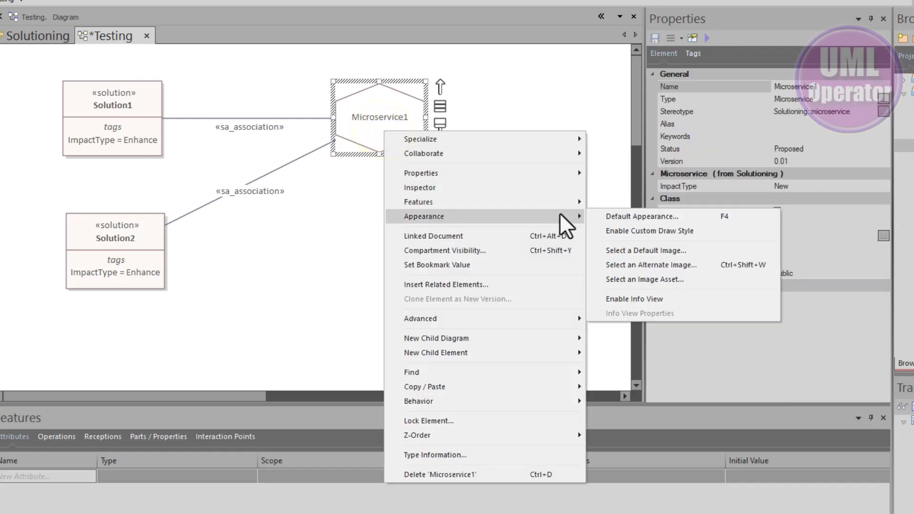
click(665, 300)
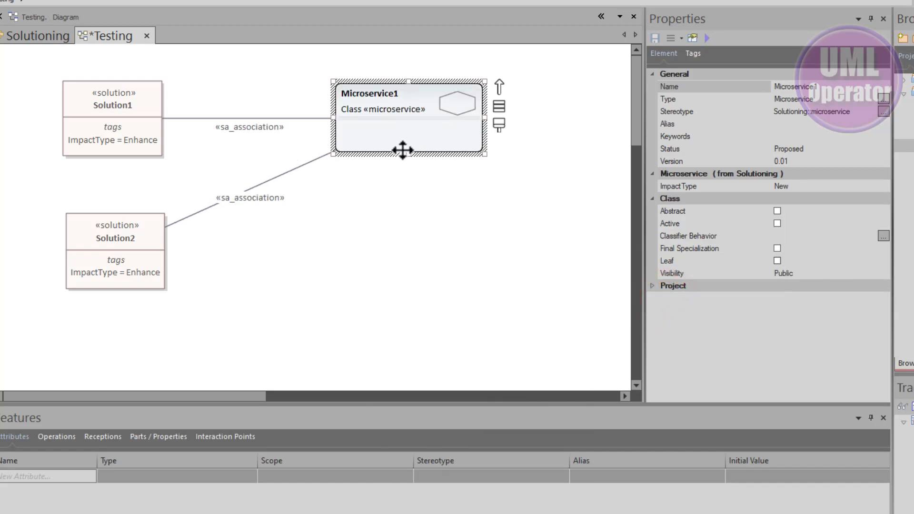
right_click(392, 134)
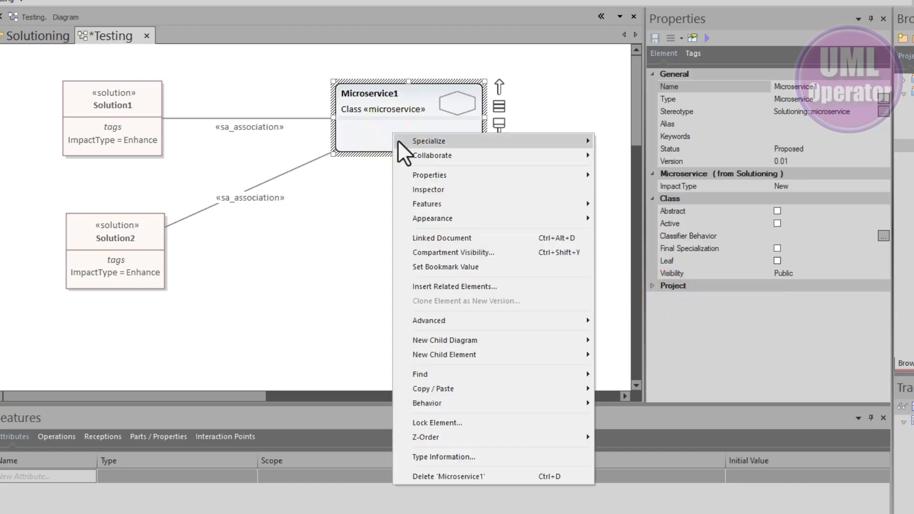
mouse_move(458, 217)
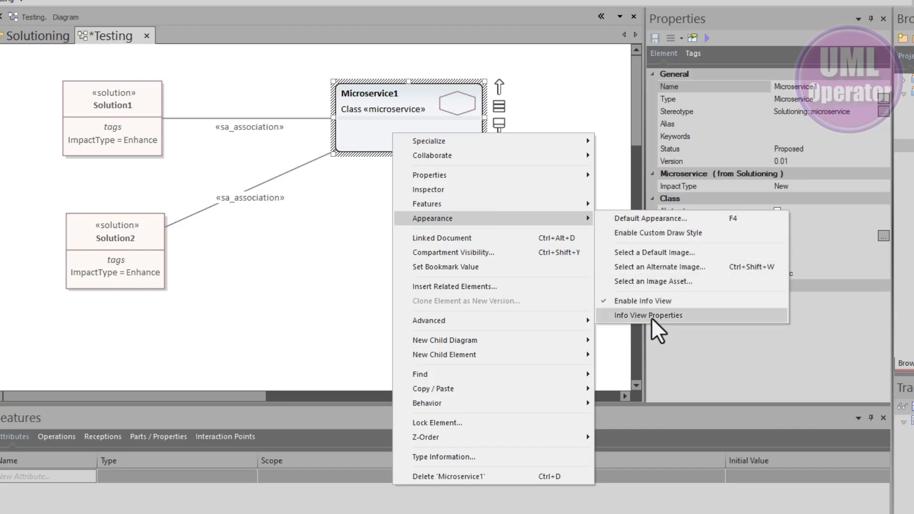
click(666, 318)
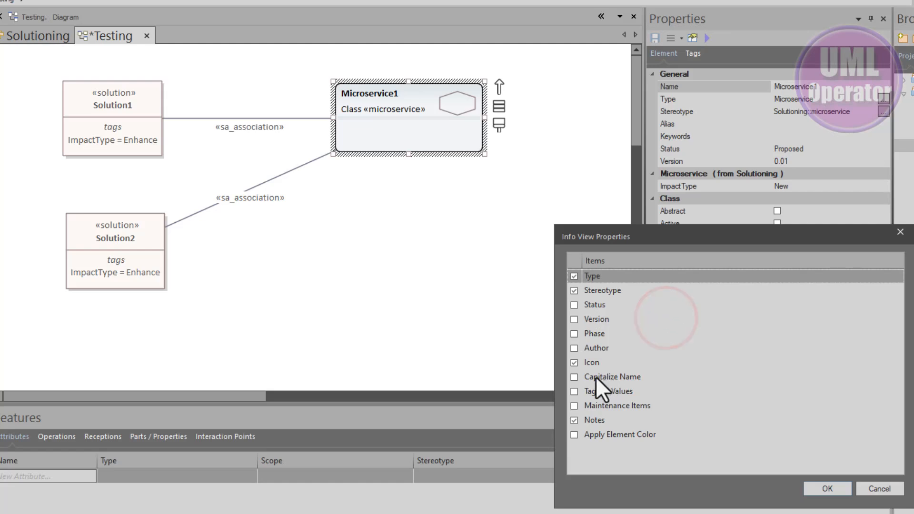
click(574, 391)
click(815, 487)
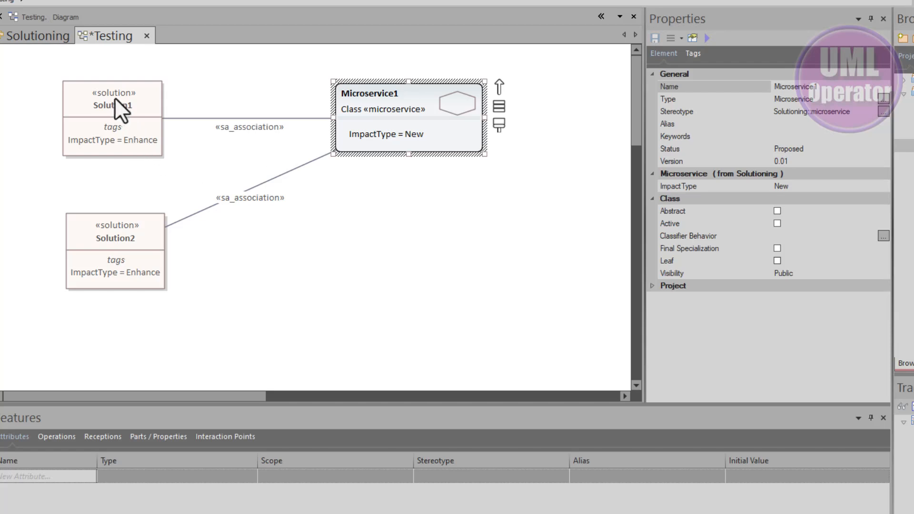
- Turn off Show Element Stereotypes in the element settings of the Testing diagram
double_click(332, 253)
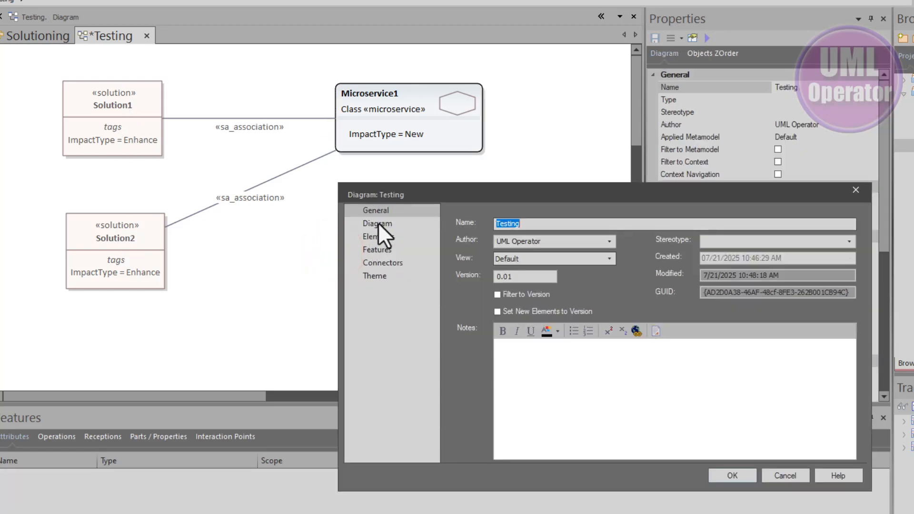
click(379, 224)
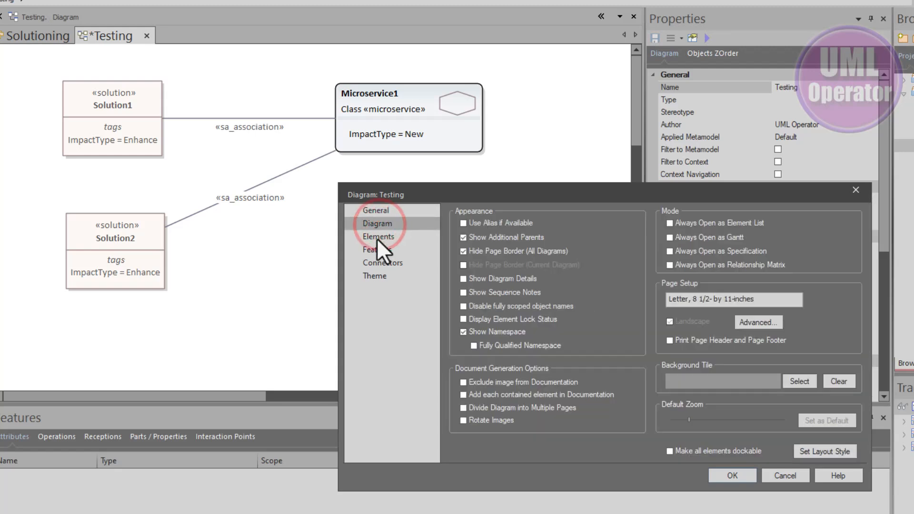
click(378, 239)
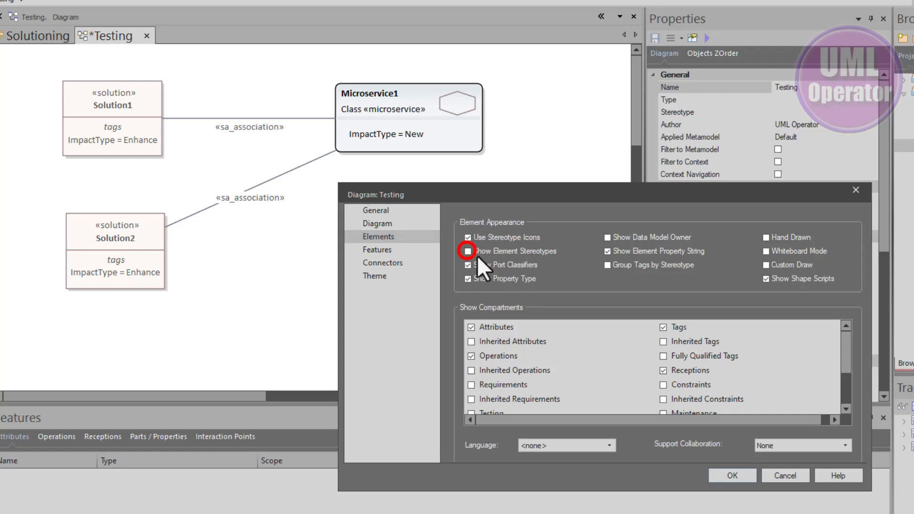
click(728, 475)
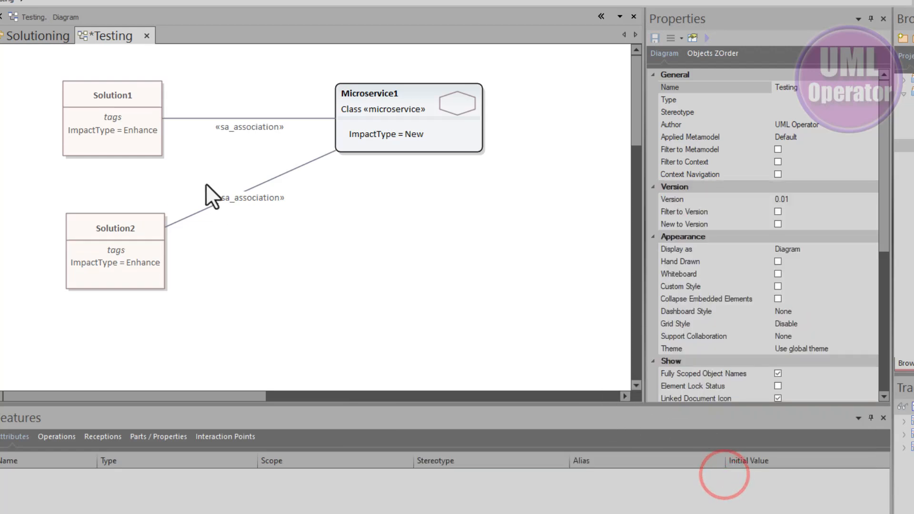
- Exclude Stereotype from the Info View properties of Microservice1 and deselect the element
right_click(411, 111)
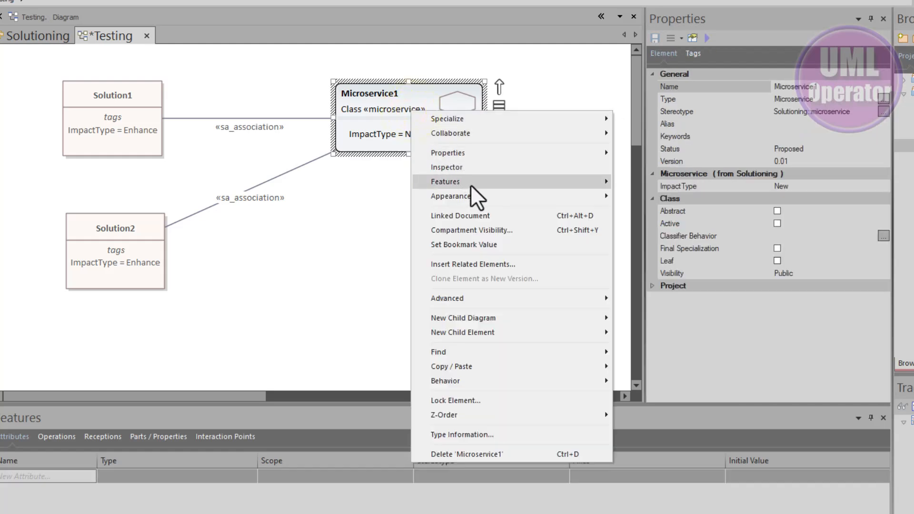
mouse_move(492, 198)
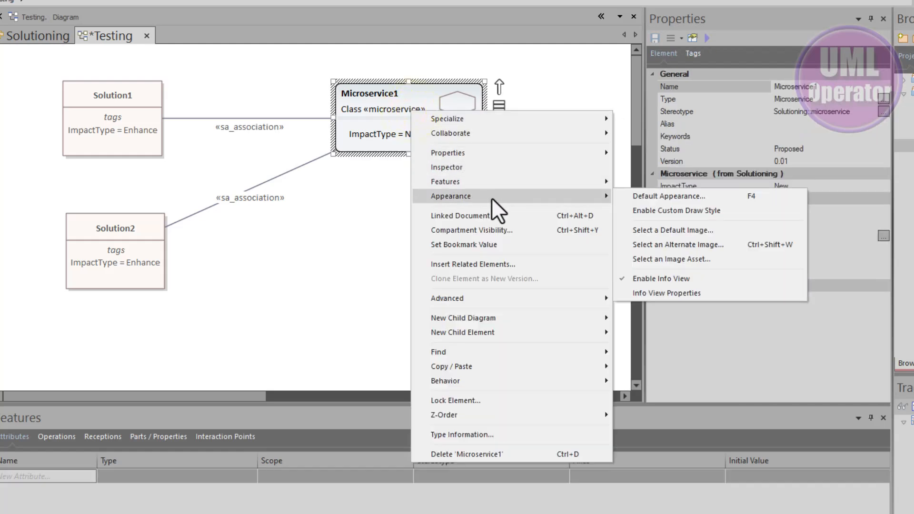
click(676, 293)
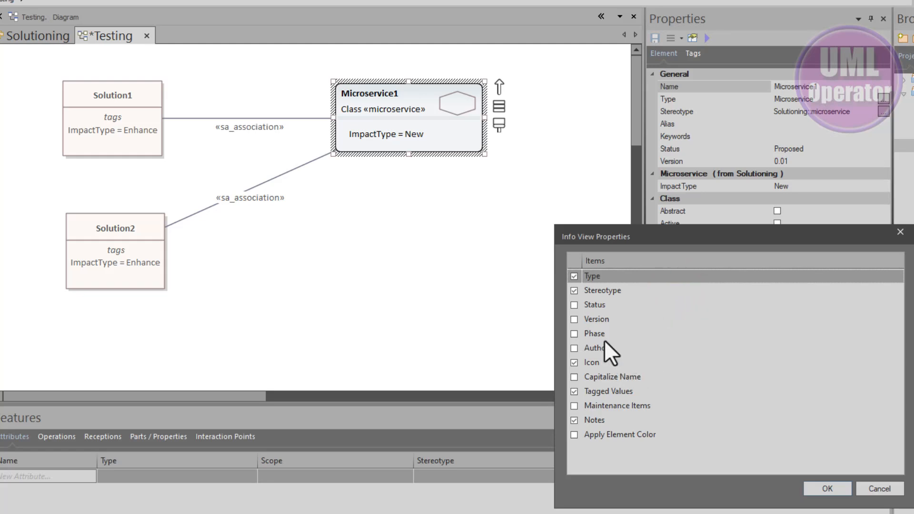
click(574, 290)
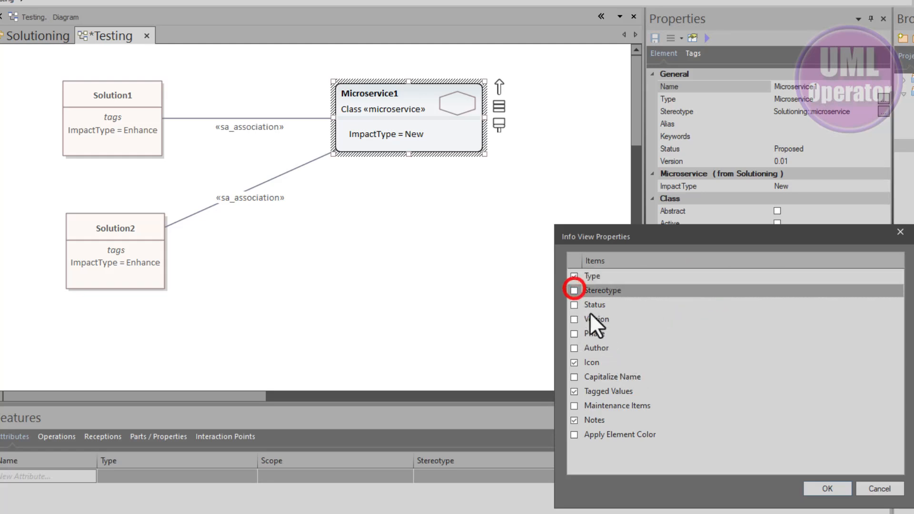
click(824, 488)
click(476, 288)
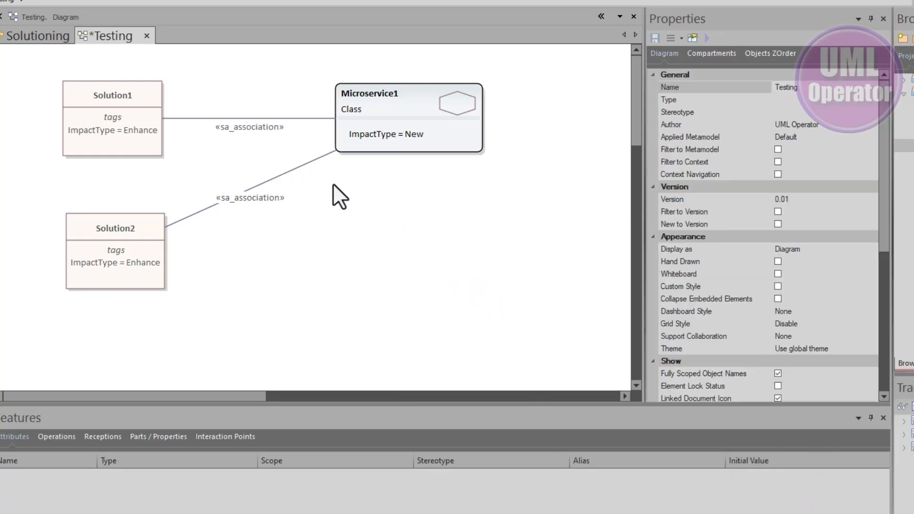
- Turn off Show Stereotype Labels in the connector settings of the Testing diagram
double_click(322, 219)
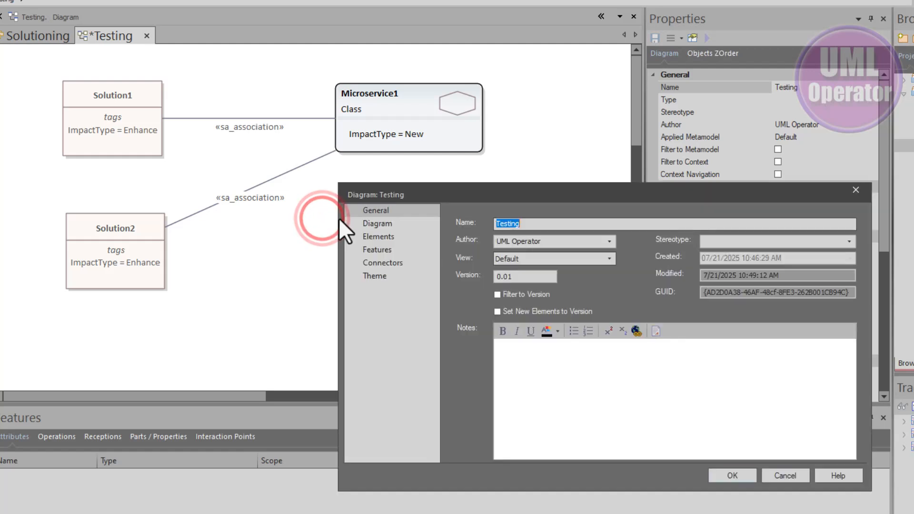
click(382, 259)
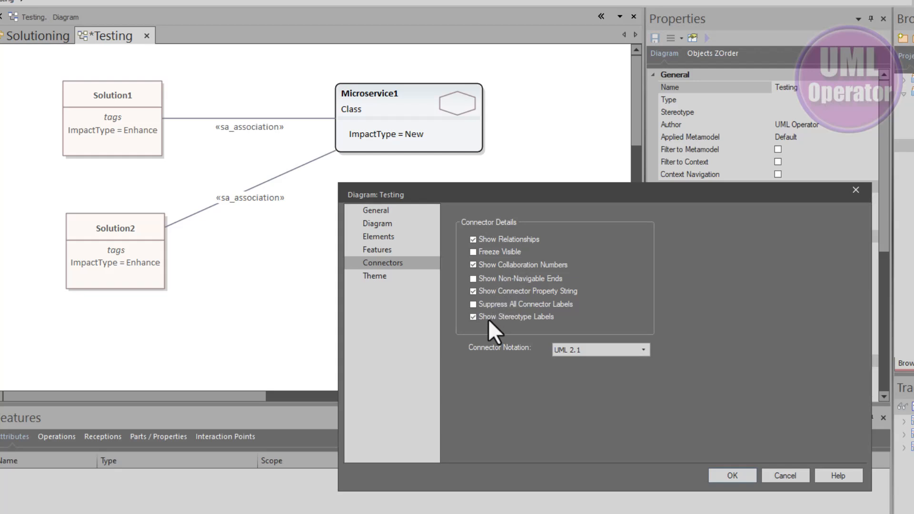
click(473, 317)
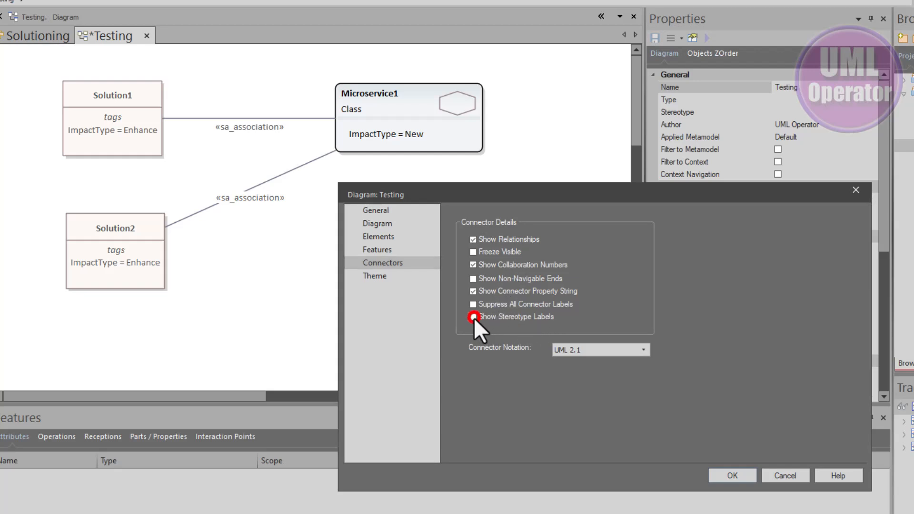
click(745, 473)
click(465, 327)
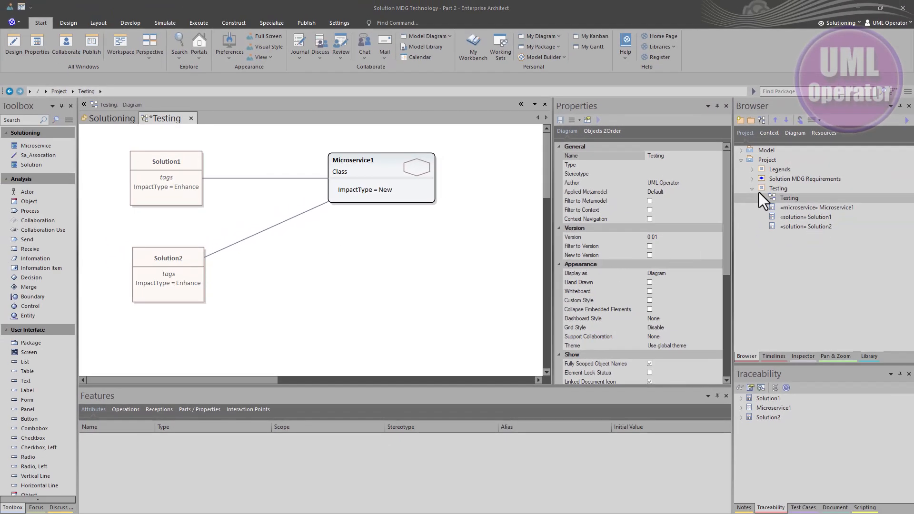
- Place the Legend from the Legends package on the Testing diagram below Microservice1 and inspect Solution1 and Solution2
click(753, 169)
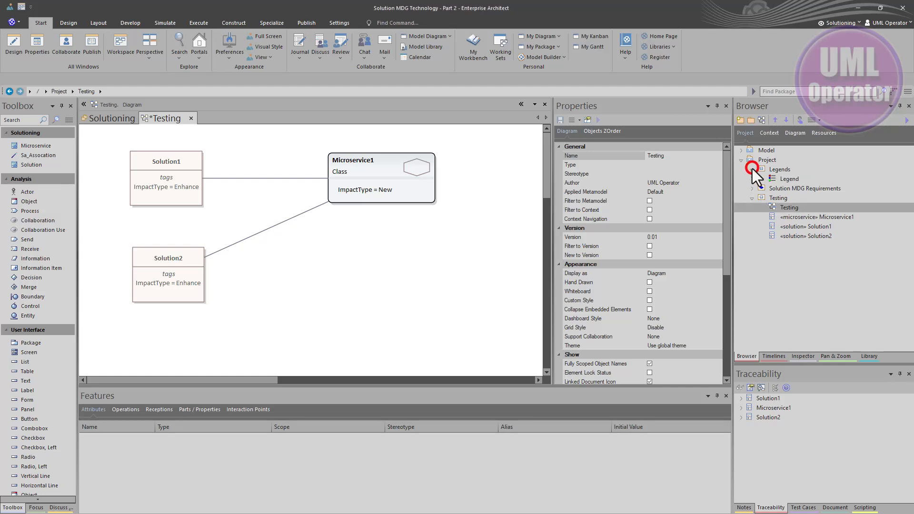
click(775, 179)
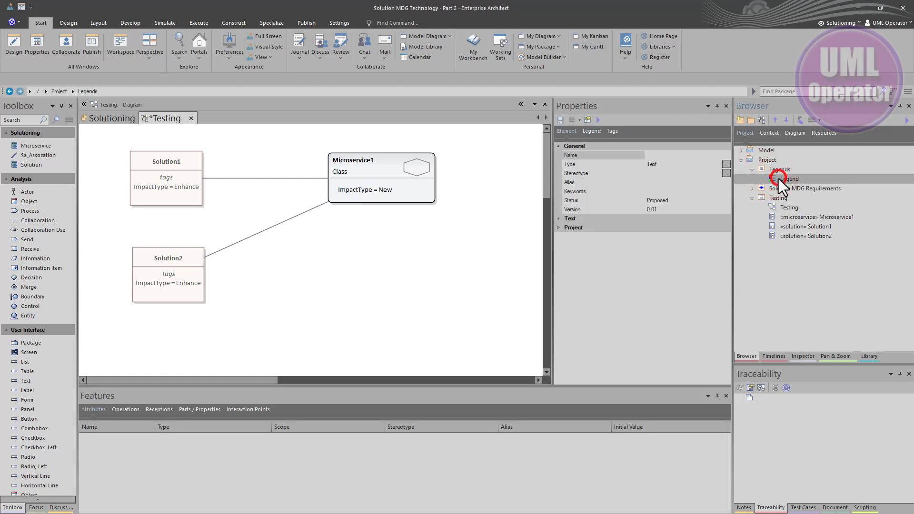
drag(779, 179, 457, 259)
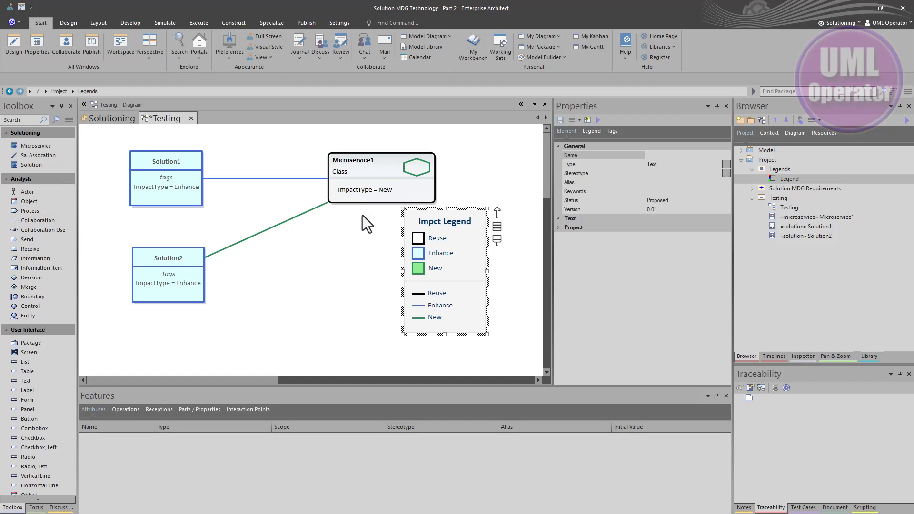
click(179, 175)
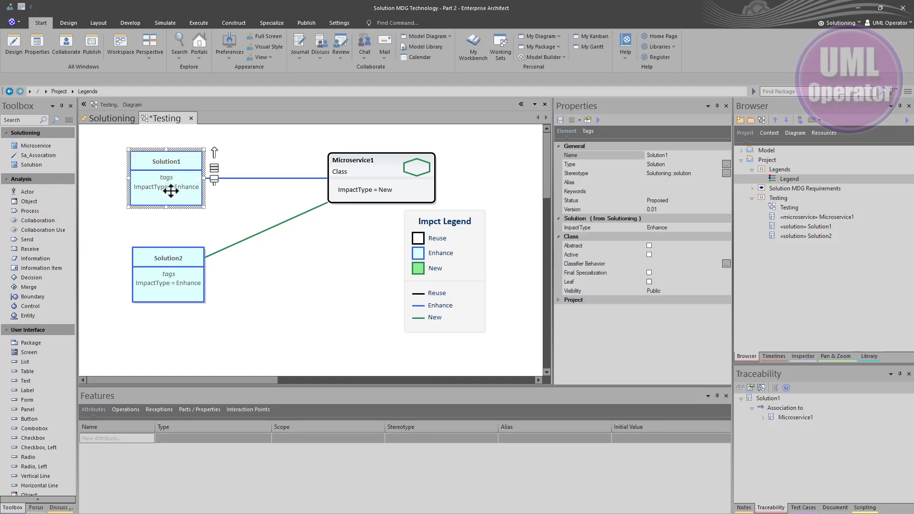
click(181, 276)
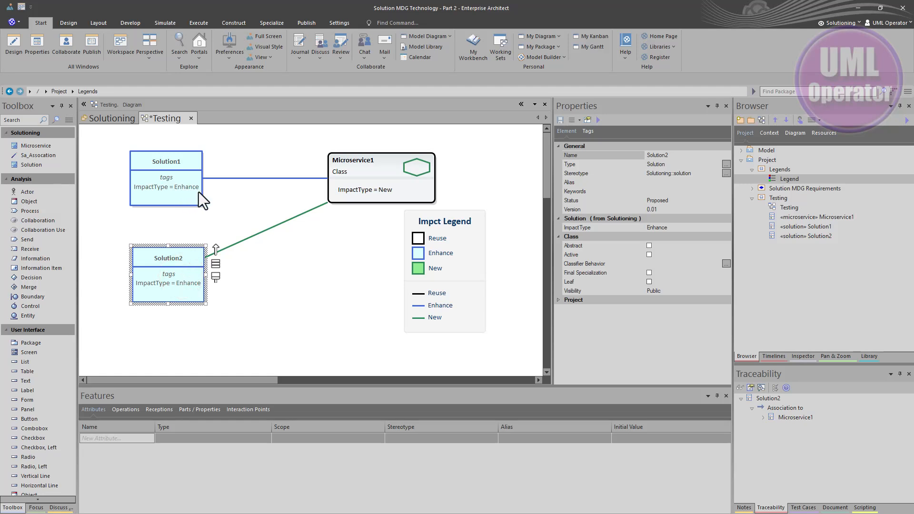
- Turn off the Tags compartment in the element settings of the Testing diagram
double_click(260, 269)
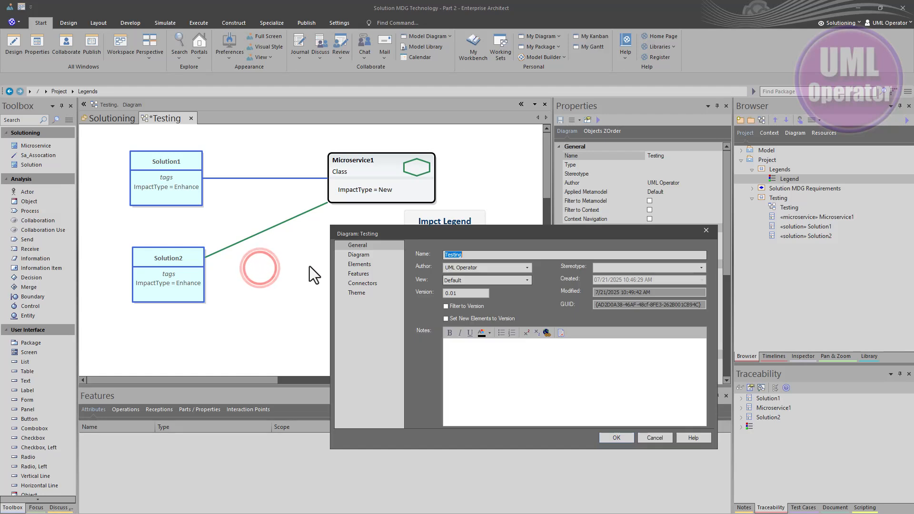
click(361, 265)
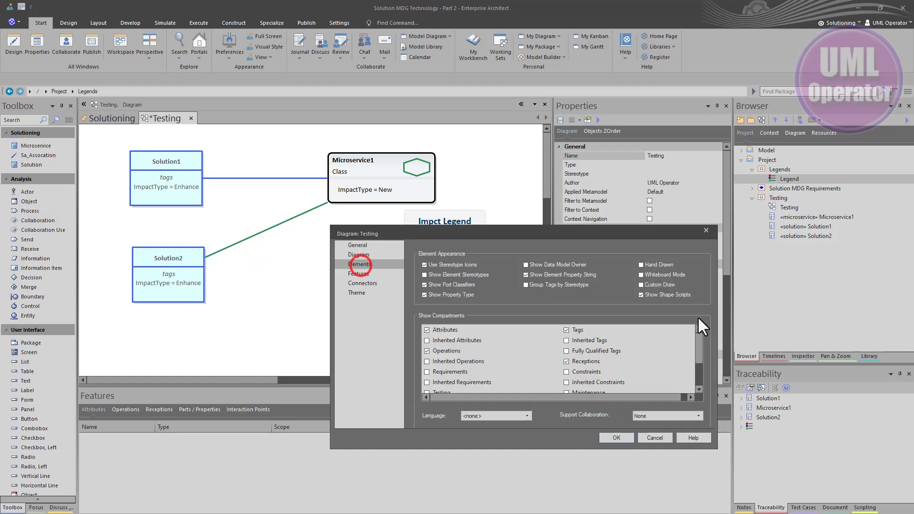
click(580, 330)
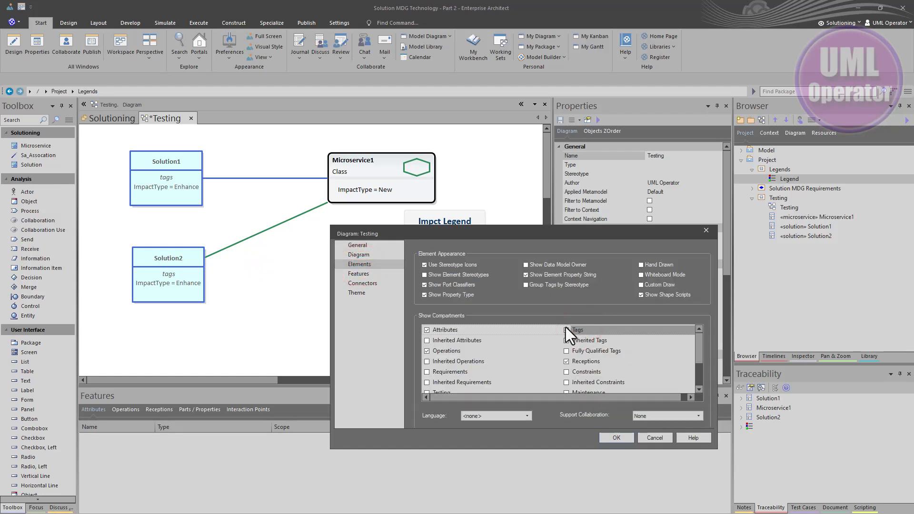
click(567, 329)
click(609, 437)
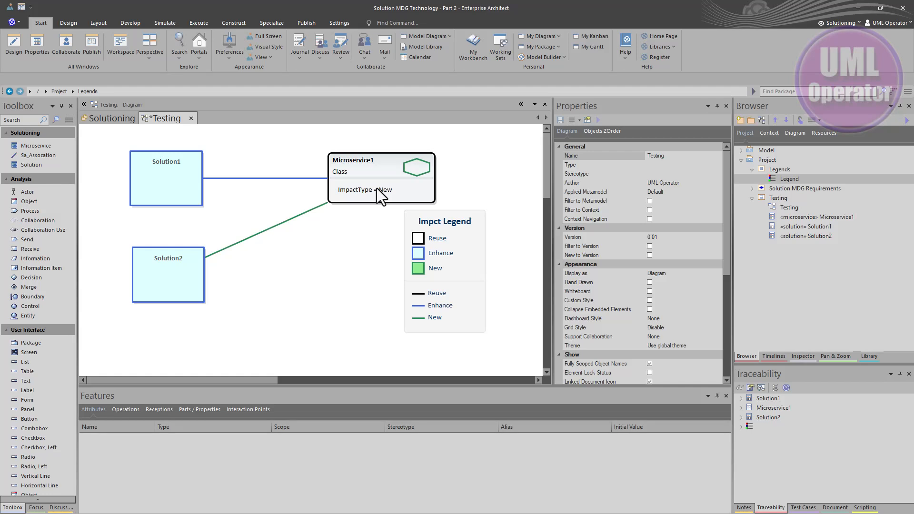
- Show the Tags compartment for Solution2 only, using its Compartment Visibility settings
right_click(170, 272)
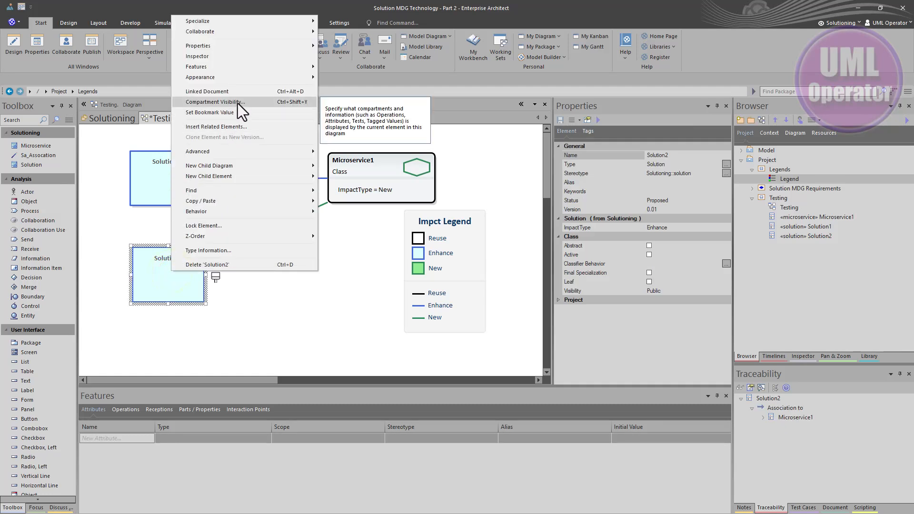
click(285, 107)
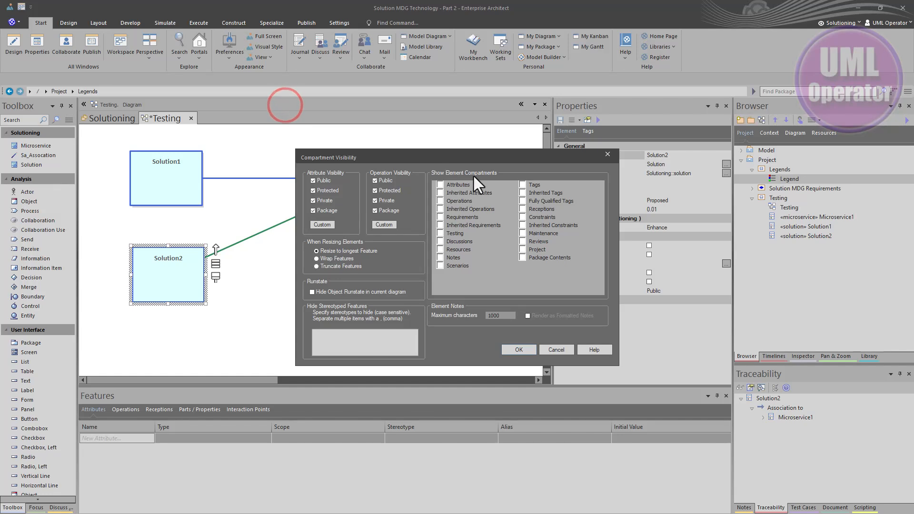
click(523, 185)
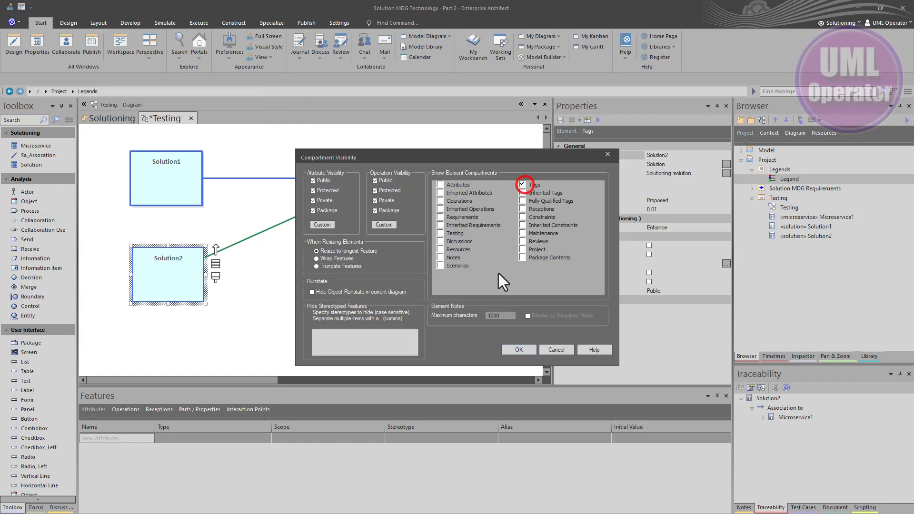
click(522, 349)
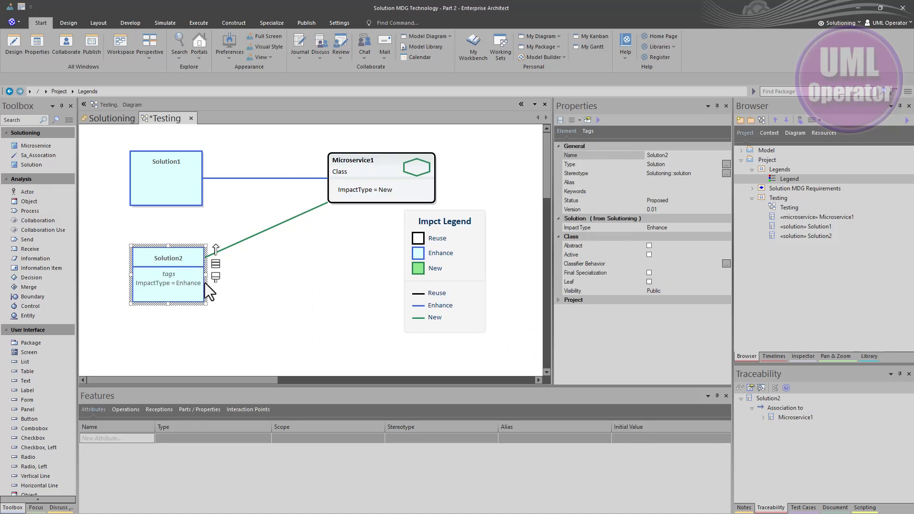
click(172, 184)
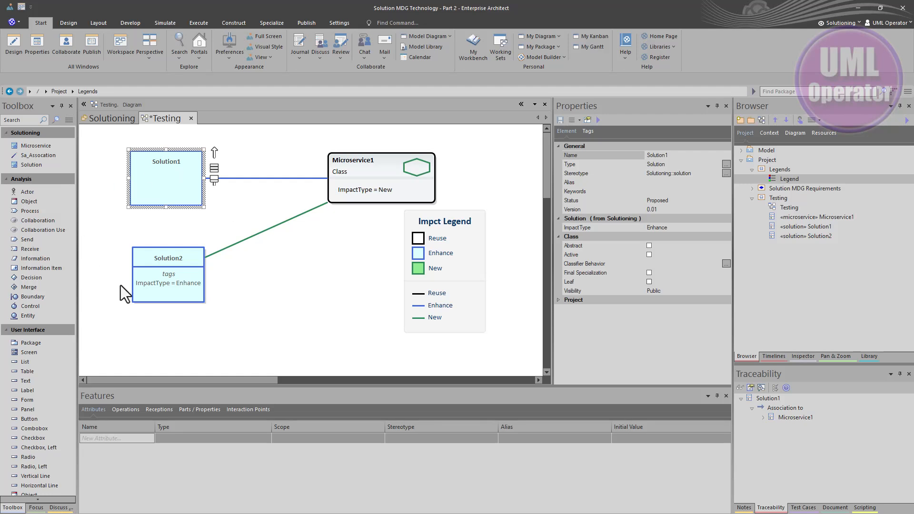
click(178, 272)
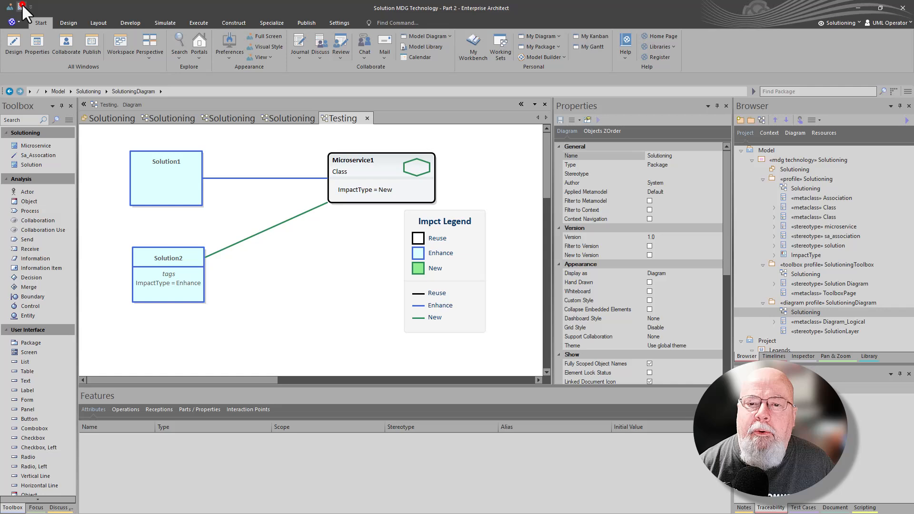
- Switch the workspace to the CommonFull user layout and leave no element selected in the Testing diagram
click(21, 5)
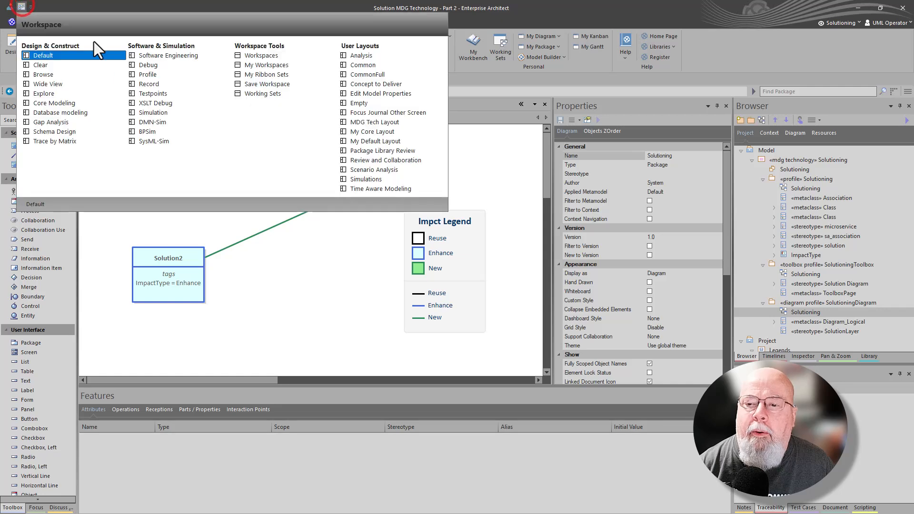
click(390, 75)
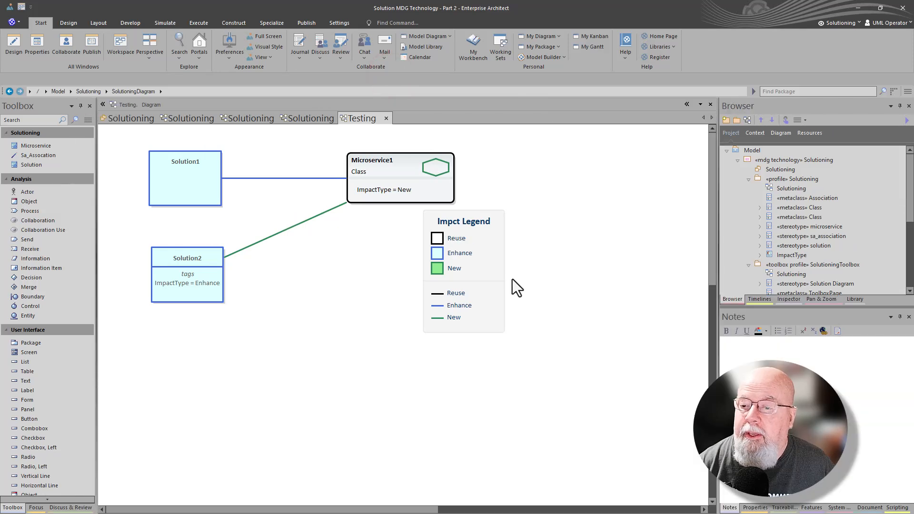
click(190, 189)
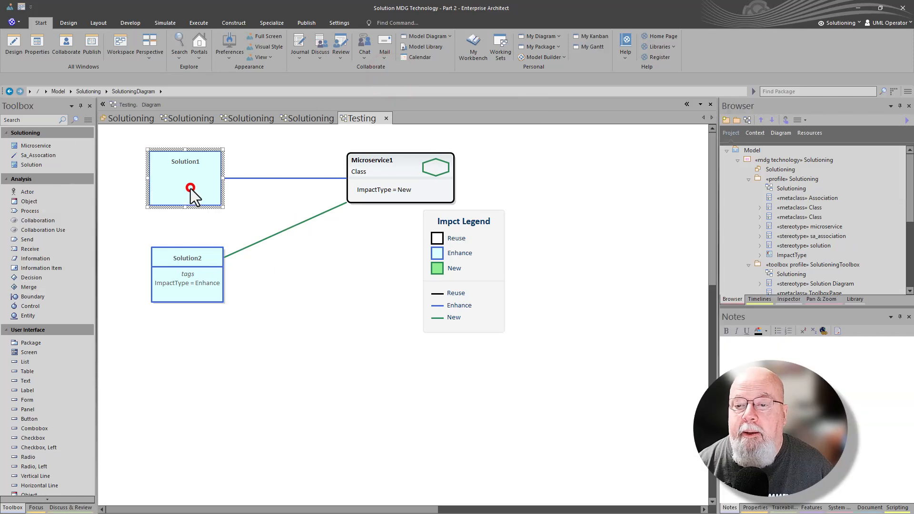
scroll(190, 188, up, 1)
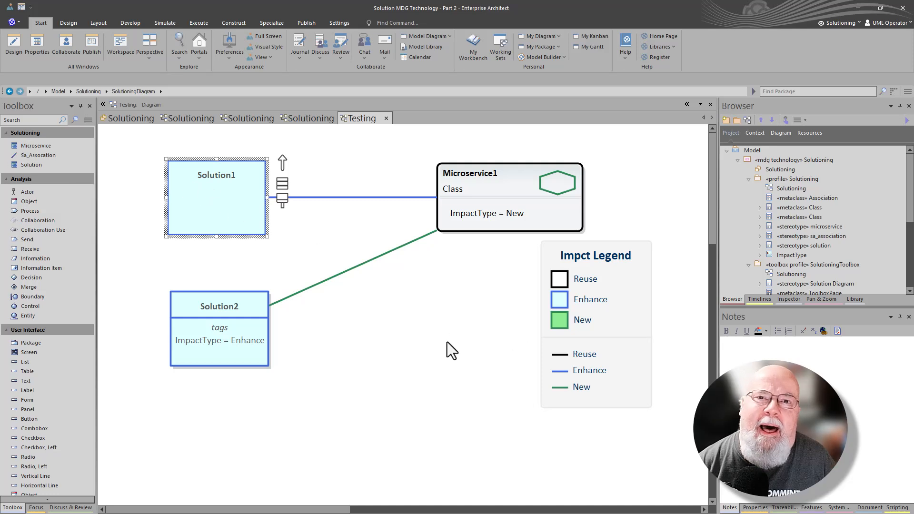
click(459, 372)
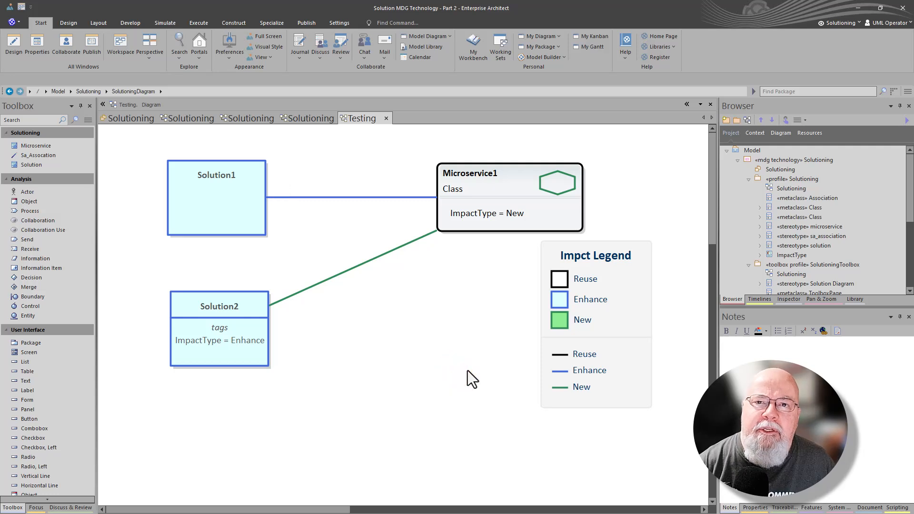